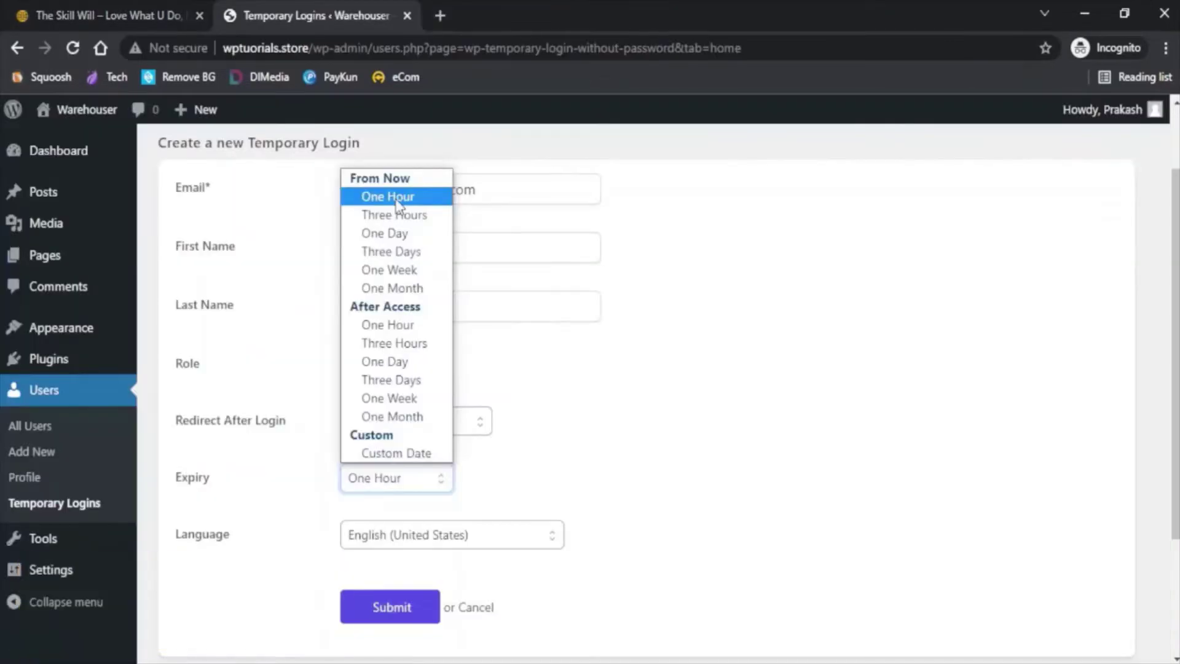
Create a temporary login with One Hour expiry and copy its login link.
click(397, 198)
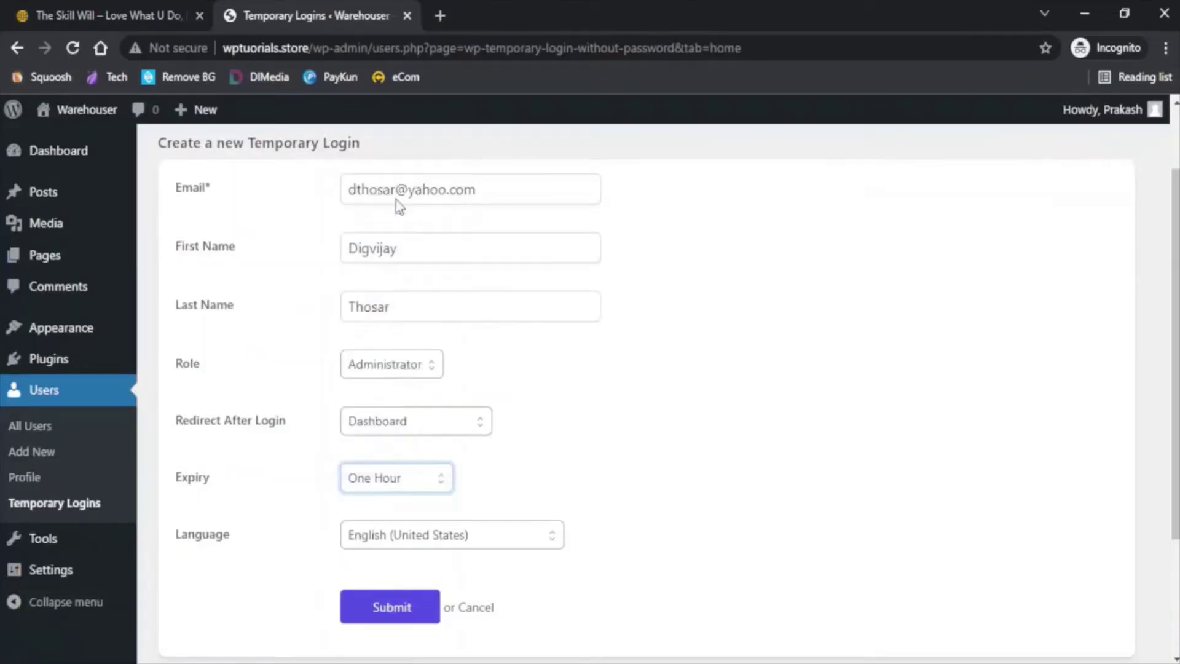
click(391, 608)
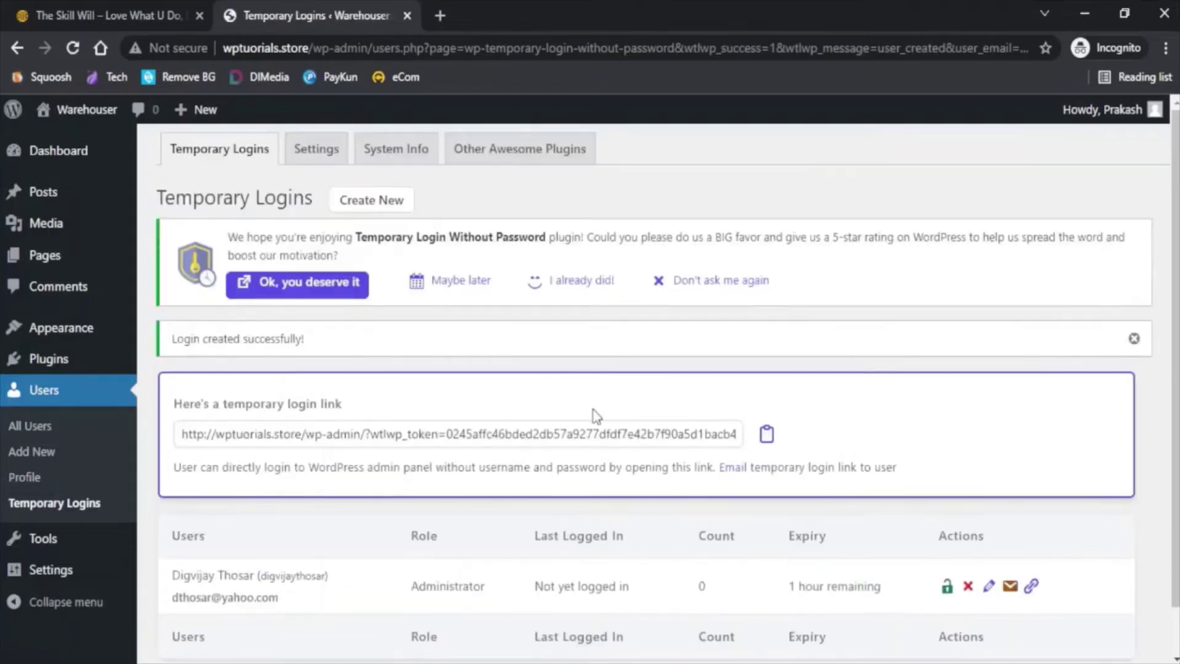
click(768, 437)
Open the copied login link in a new Incognito window, then return to the admin window.
key(ctrl+shift+n)
key(ctrl+v)
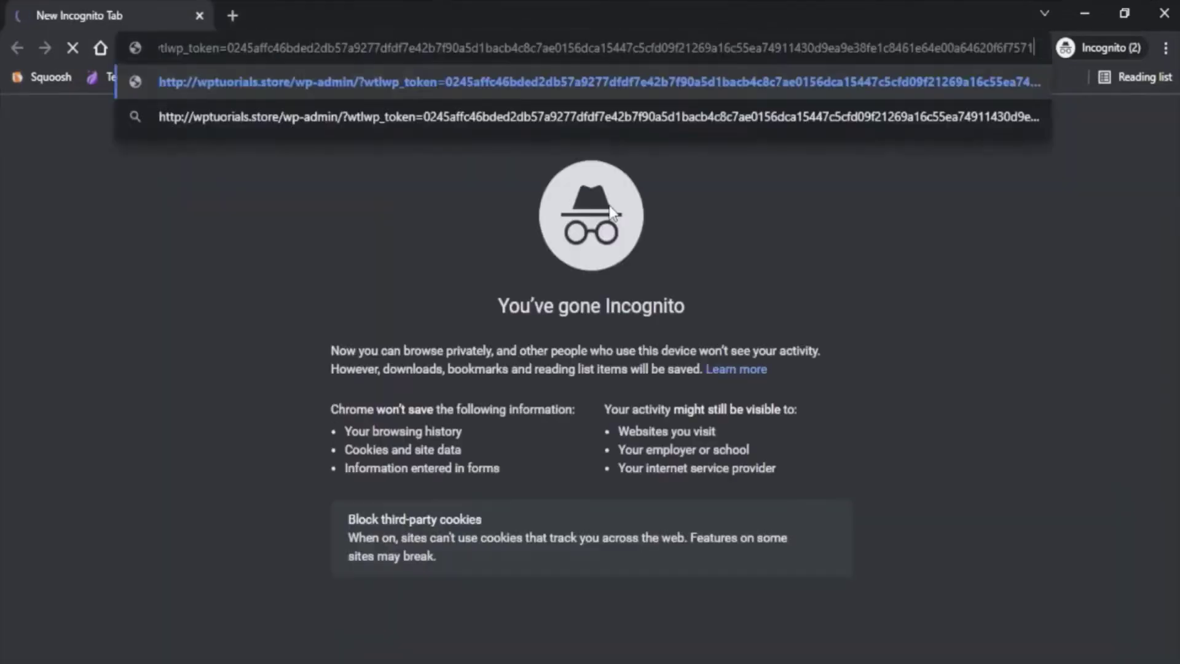
key(Return)
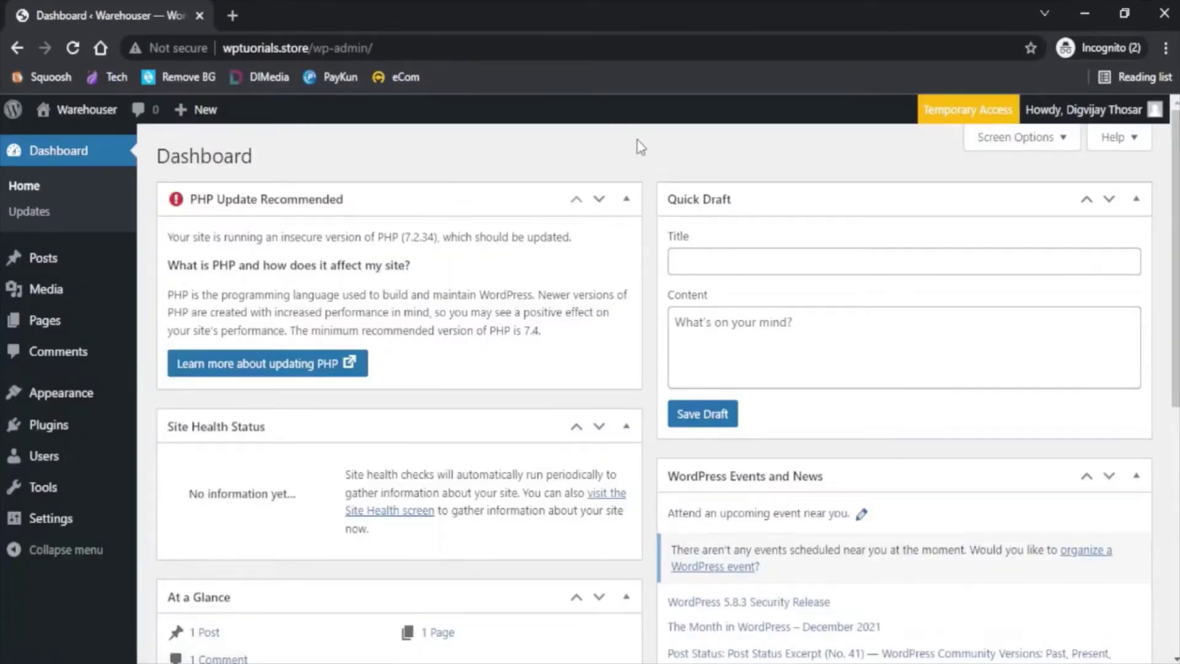
key(alt+Tab)
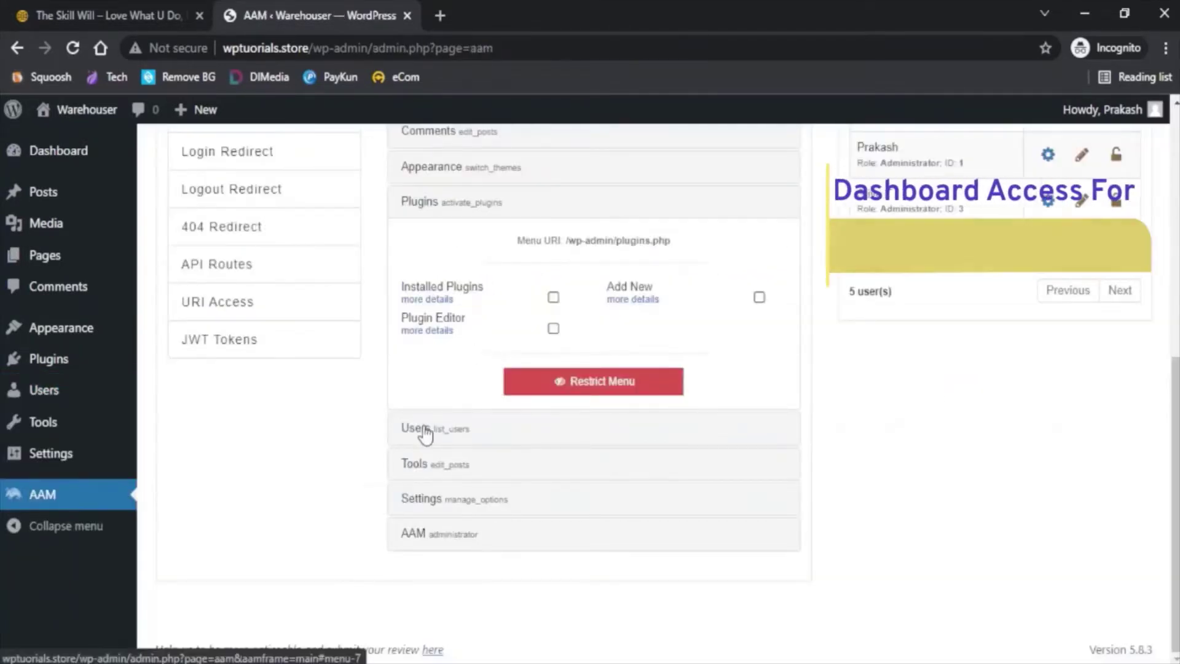
Restrict the Users submenus All Users, Add New, Profile and Temporary Logins in Backend Menu.
click(421, 427)
click(553, 332)
click(553, 364)
click(759, 332)
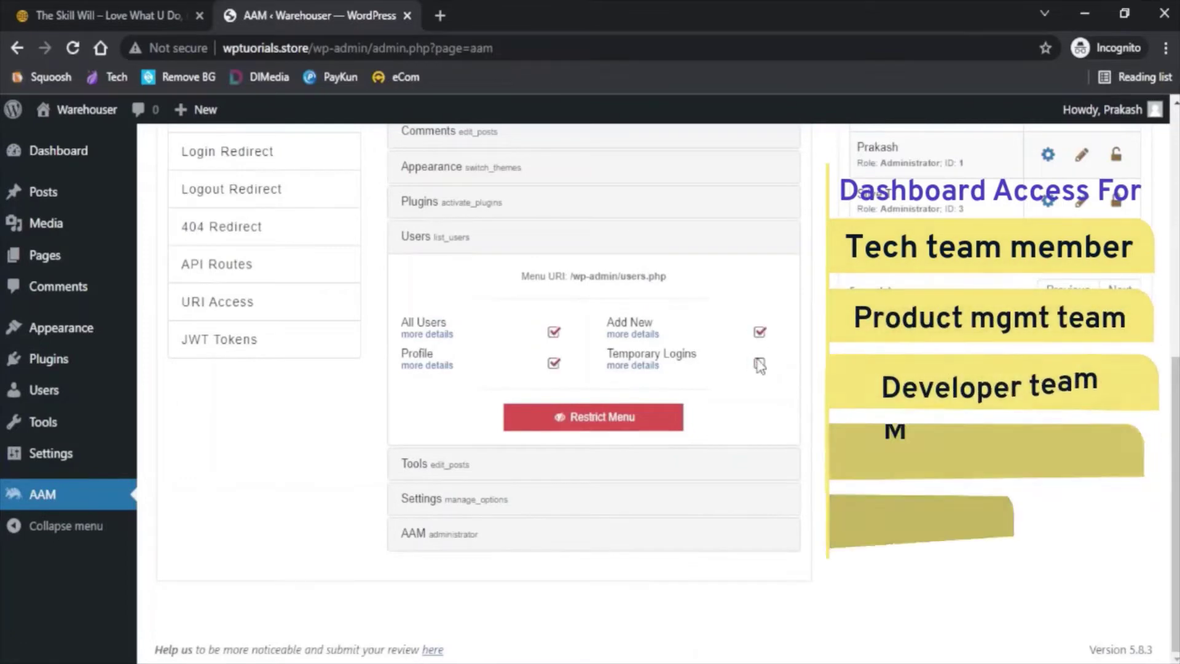
click(759, 364)
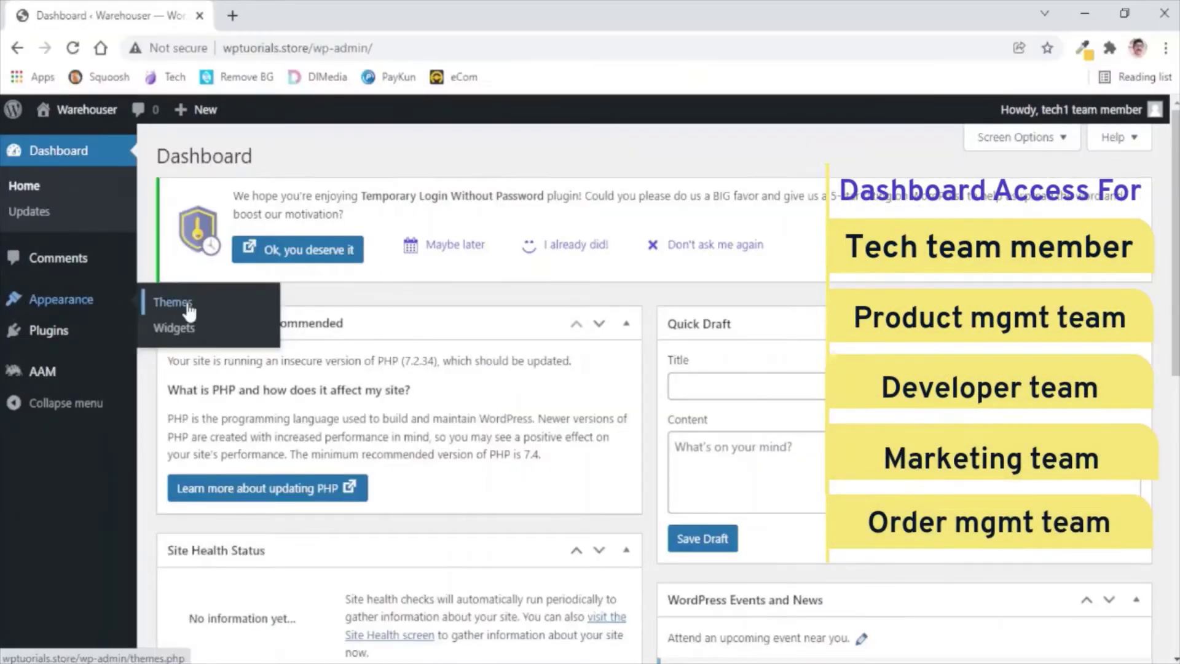
Remove the edit_plugins capability from the user's Capabilities list.
mouse_move(52, 346)
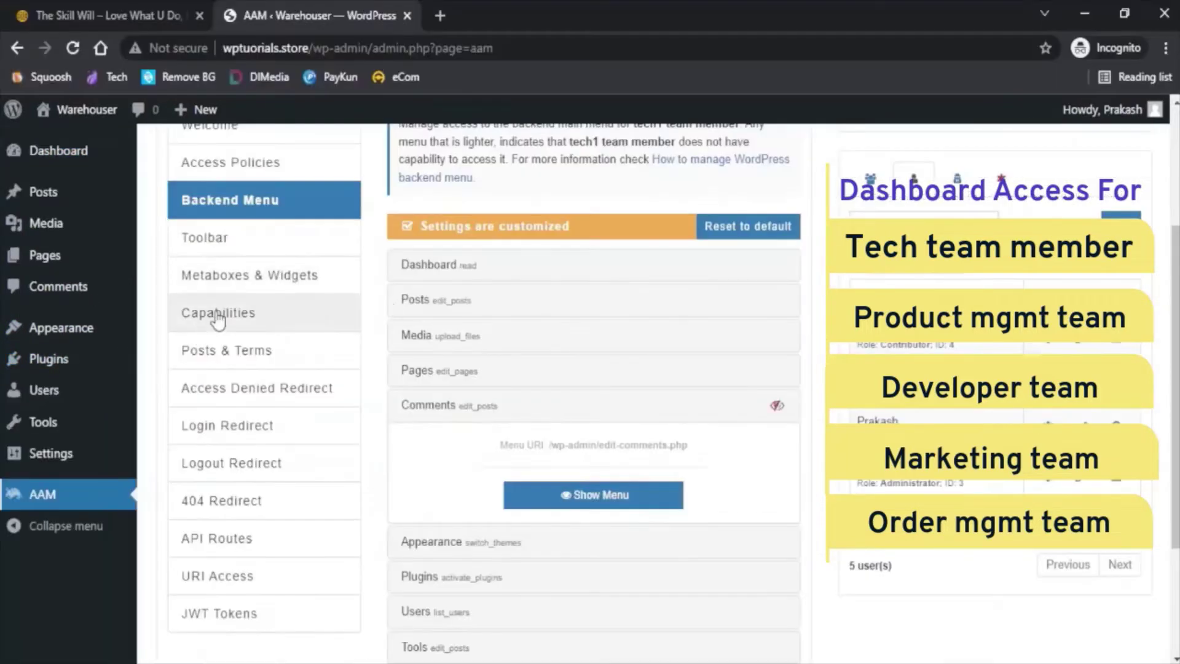
click(219, 315)
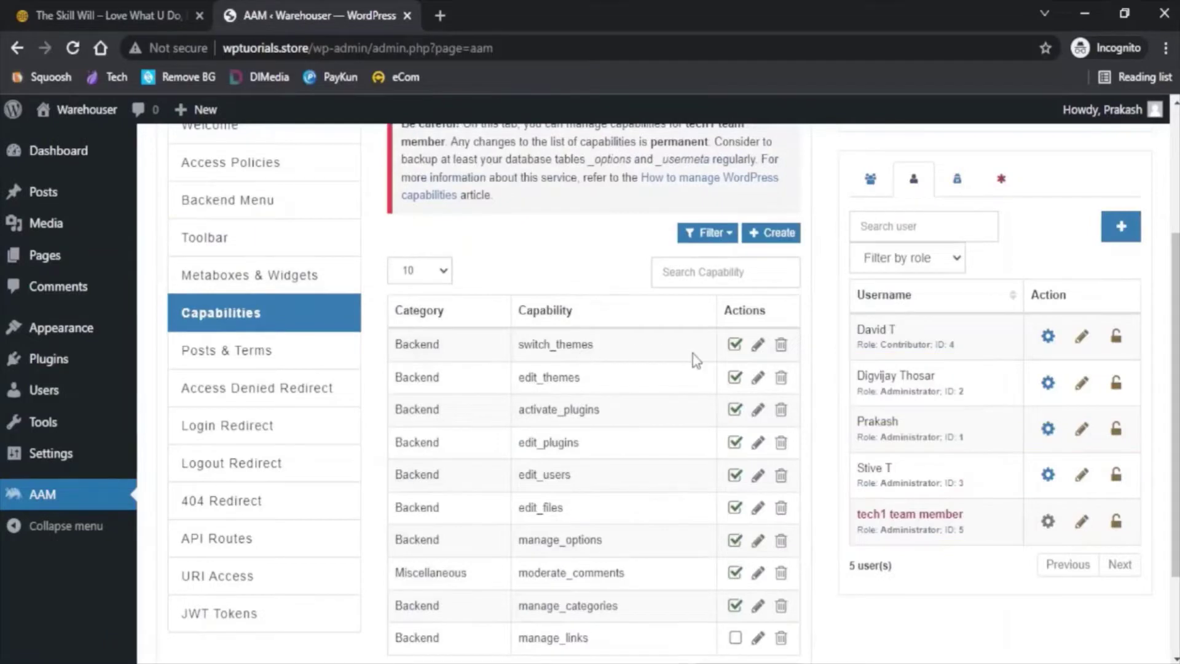
click(735, 345)
click(735, 442)
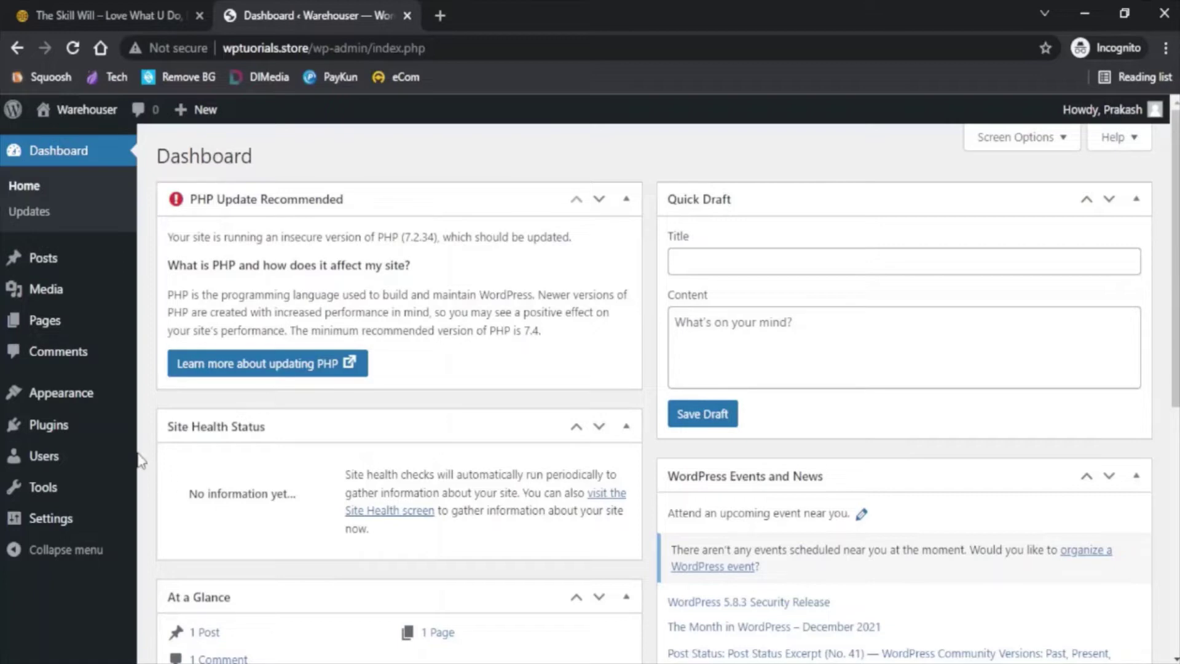
Search Add Plugins for 'temporary login without password', then install and activate it.
mouse_move(38, 435)
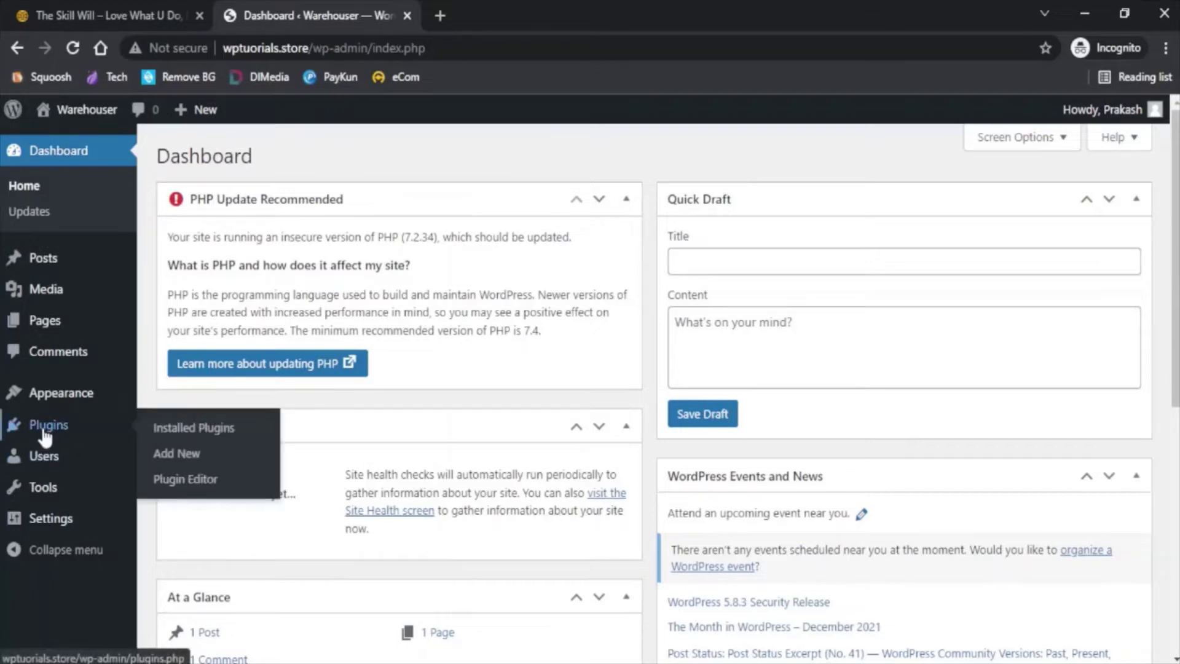
click(175, 461)
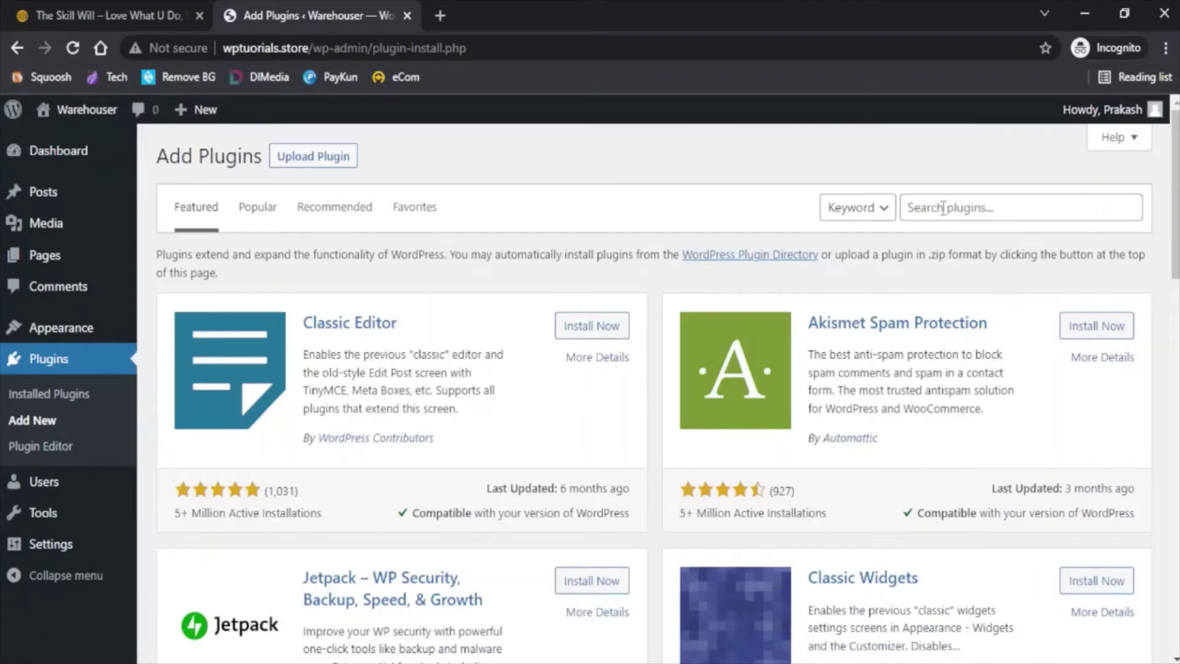
click(943, 208)
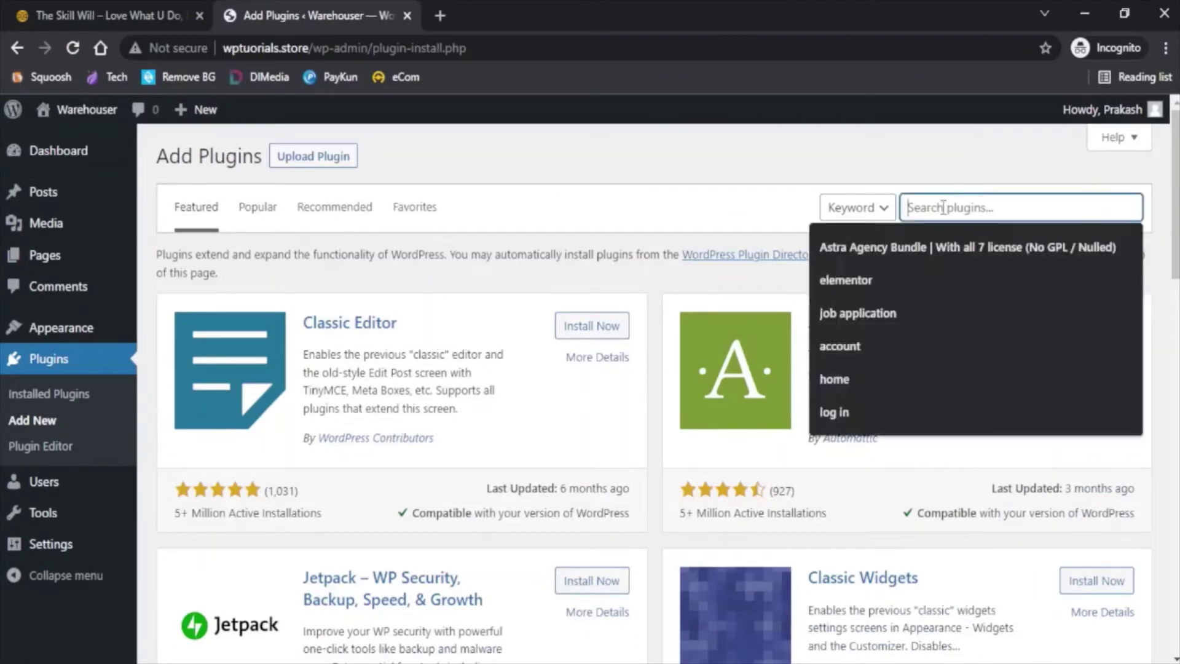
text(temporary)
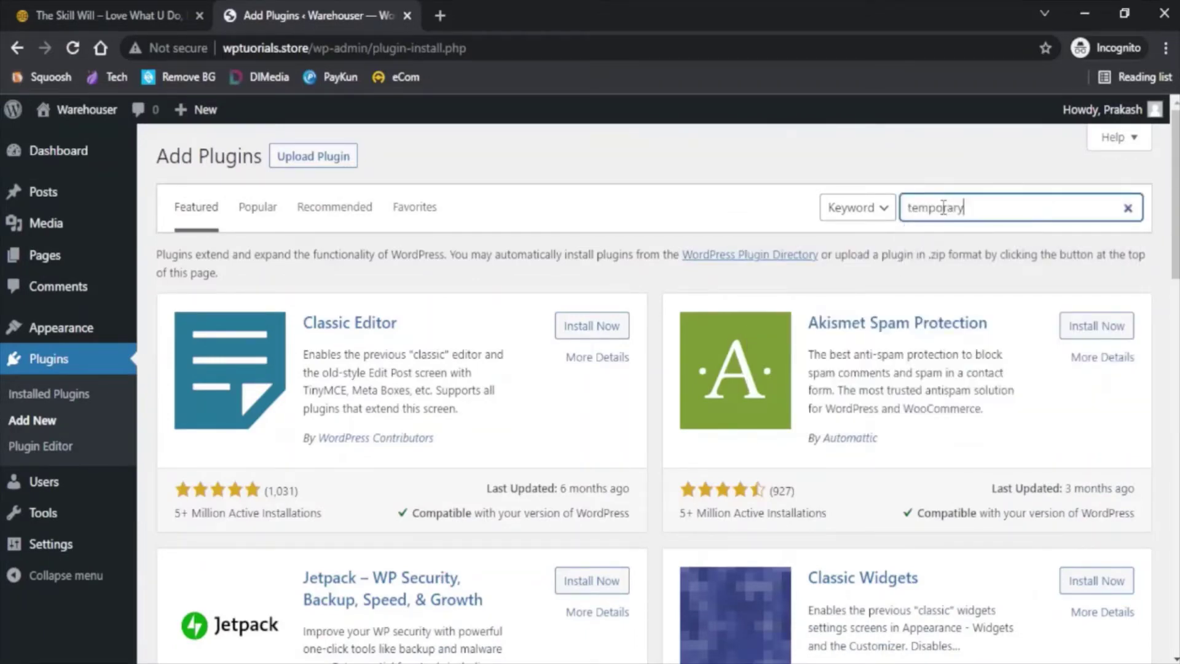
text( login)
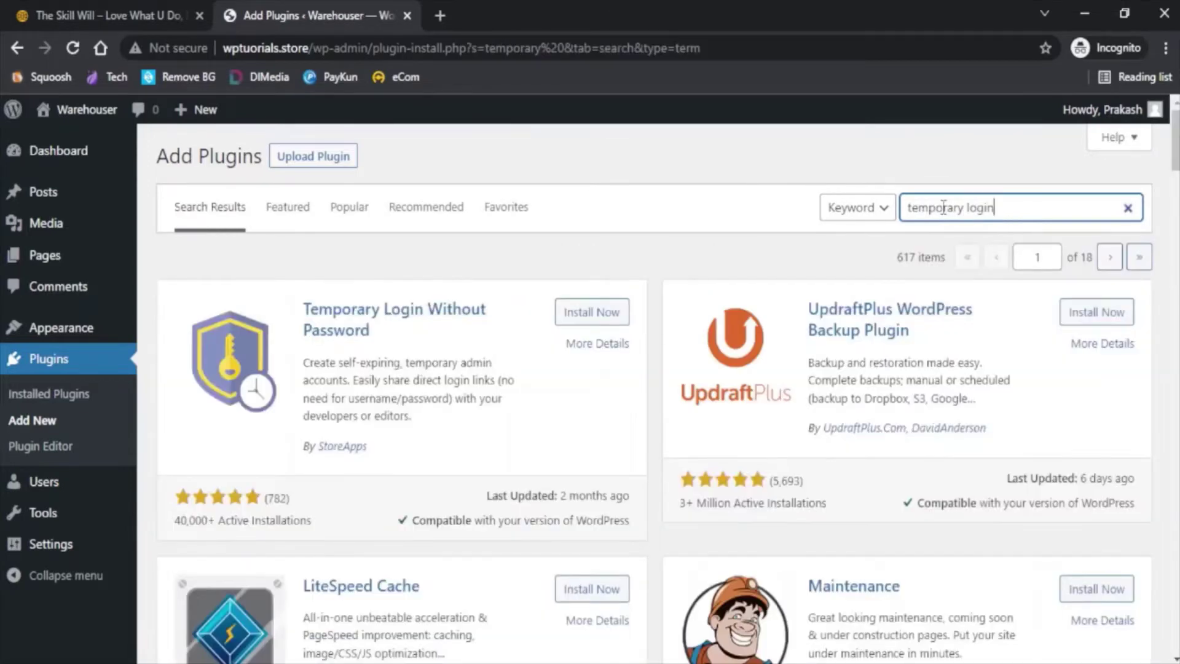
text( withou)
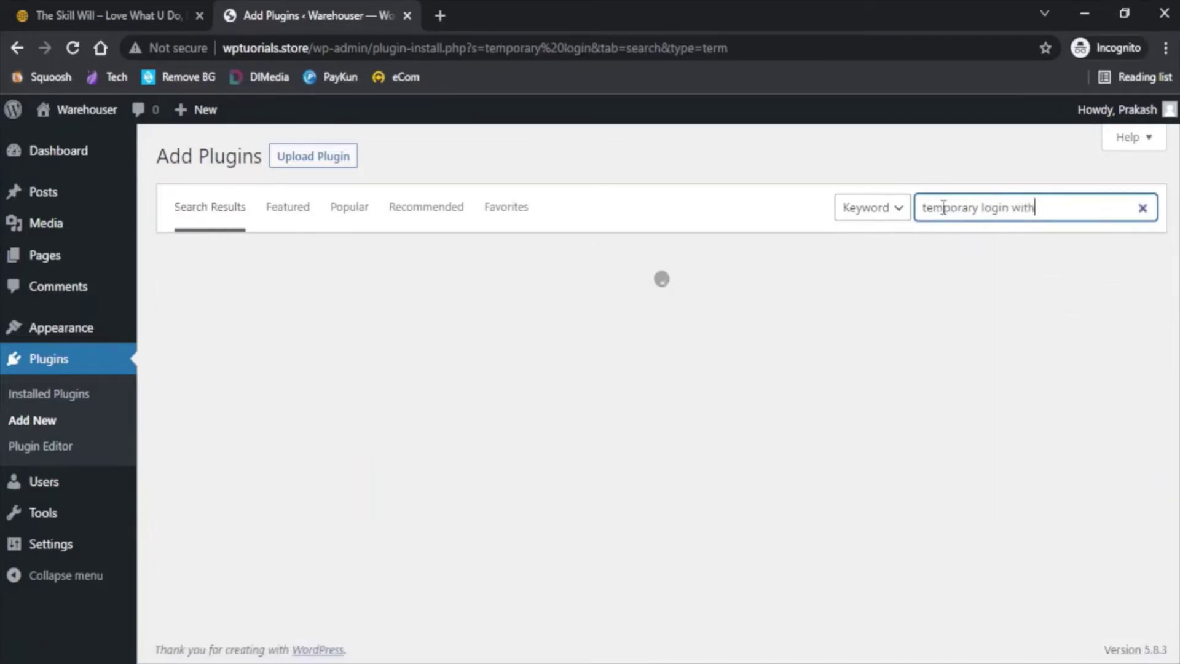
text(t password)
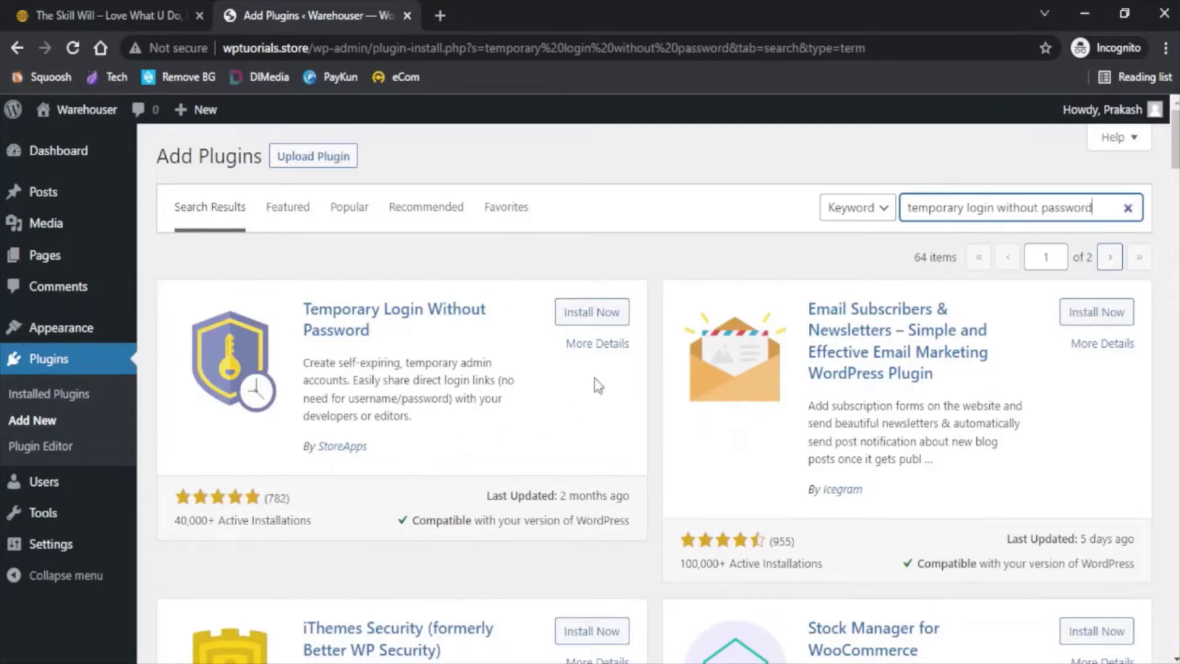
click(590, 314)
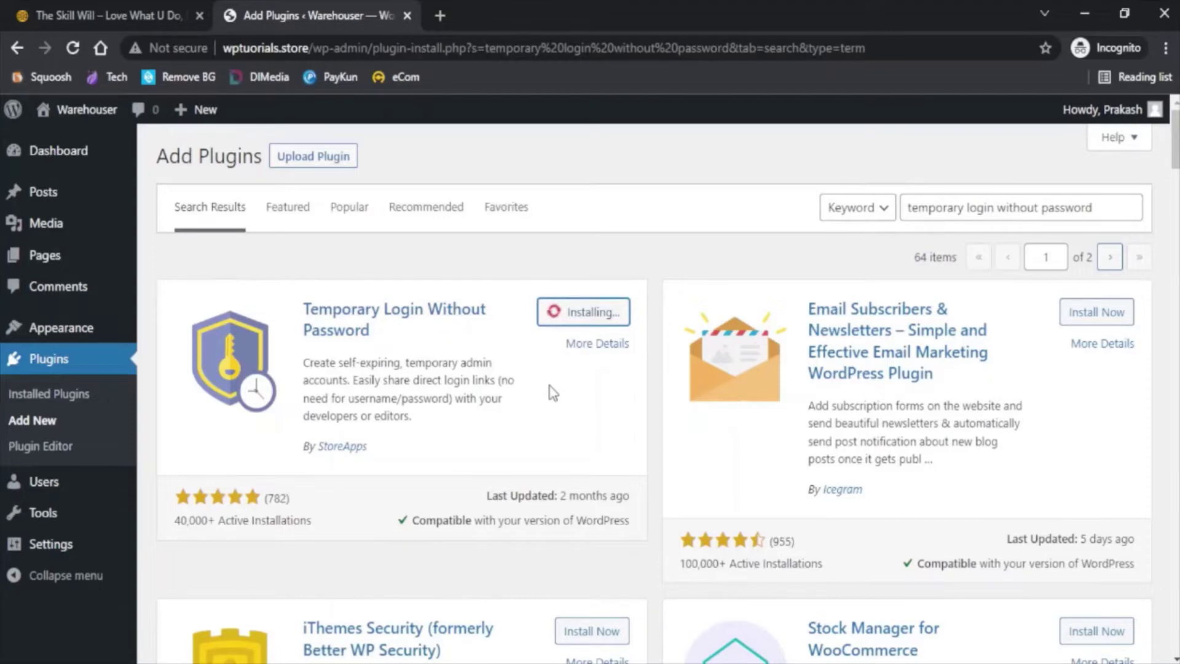
click(593, 319)
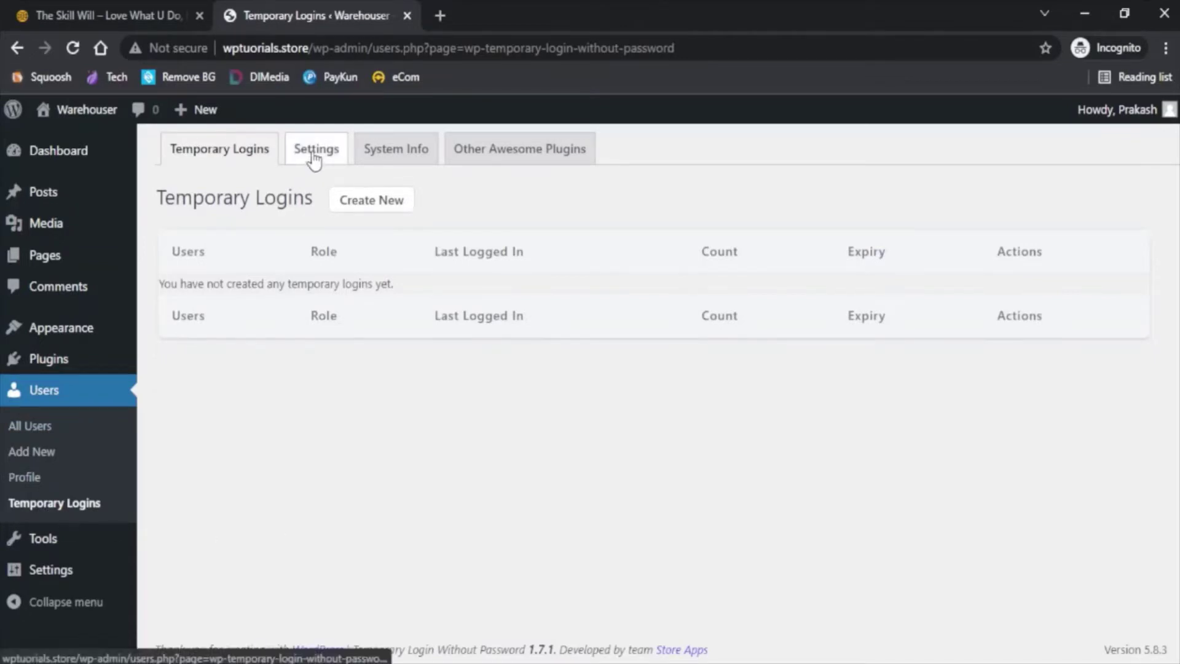
Save the Temporary Login settings with One Week default expiry, then return to the logins list.
click(314, 159)
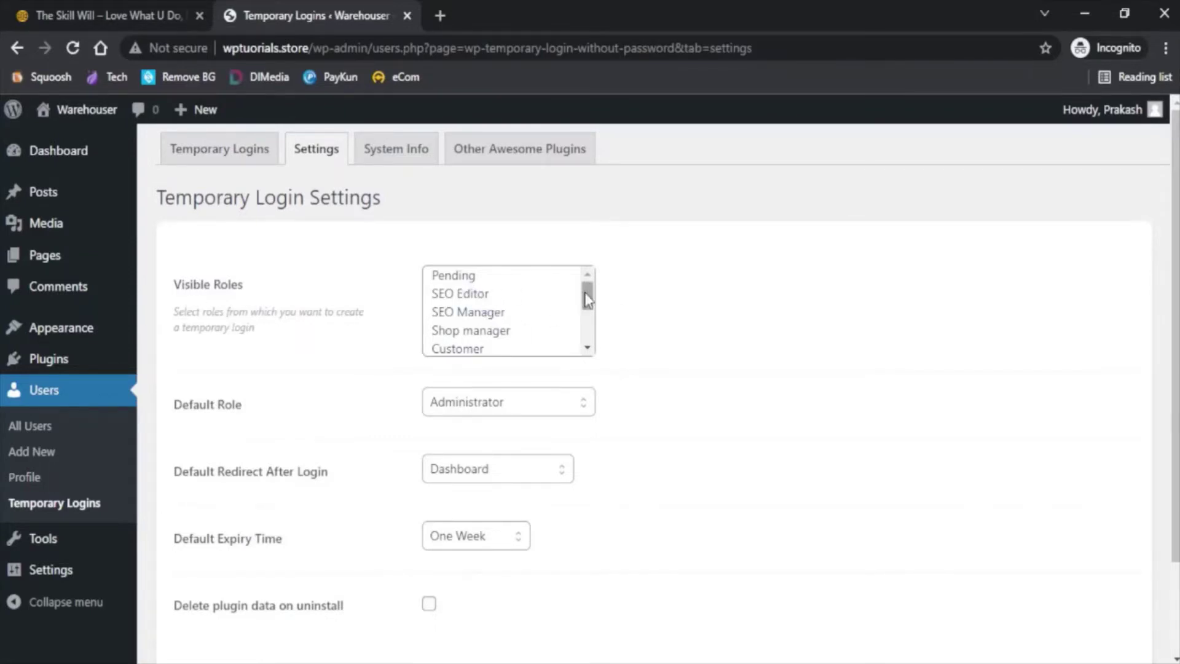
drag(585, 293, 587, 299)
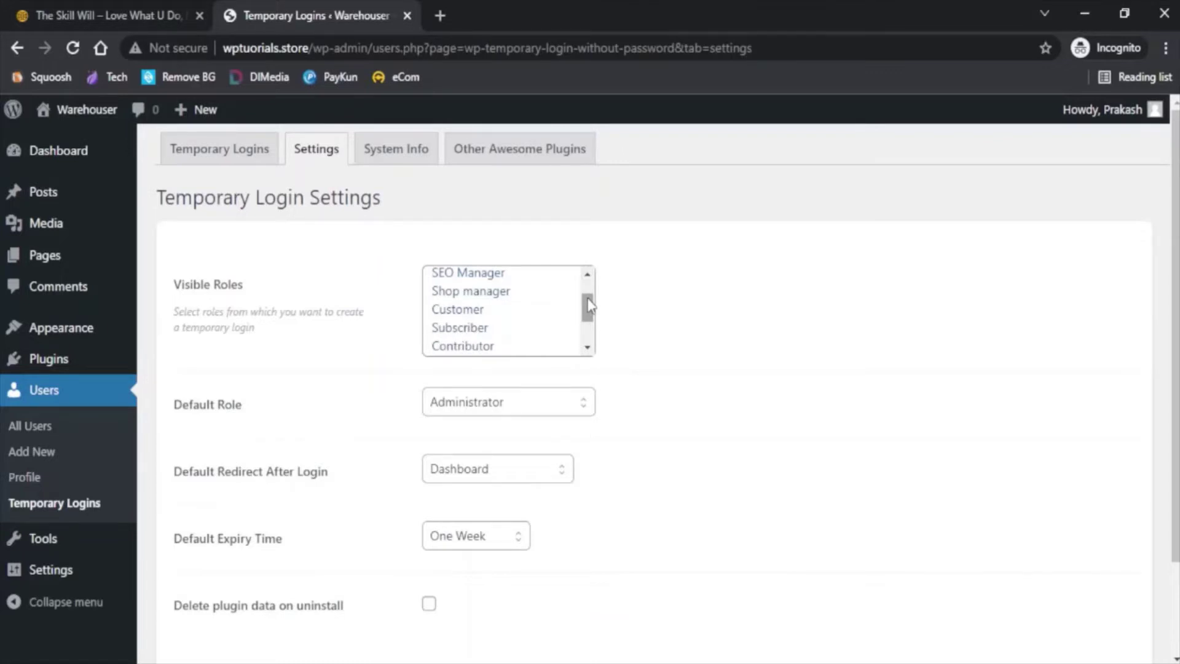
drag(588, 303, 272, 400)
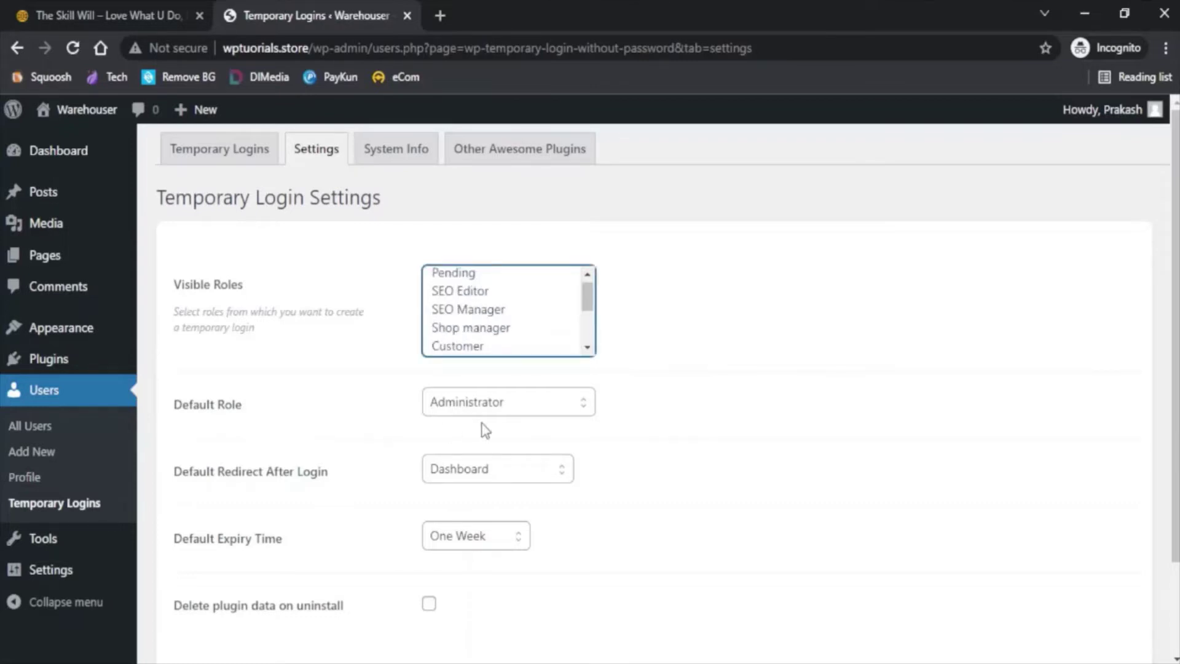
scroll(369, 430, down, 2)
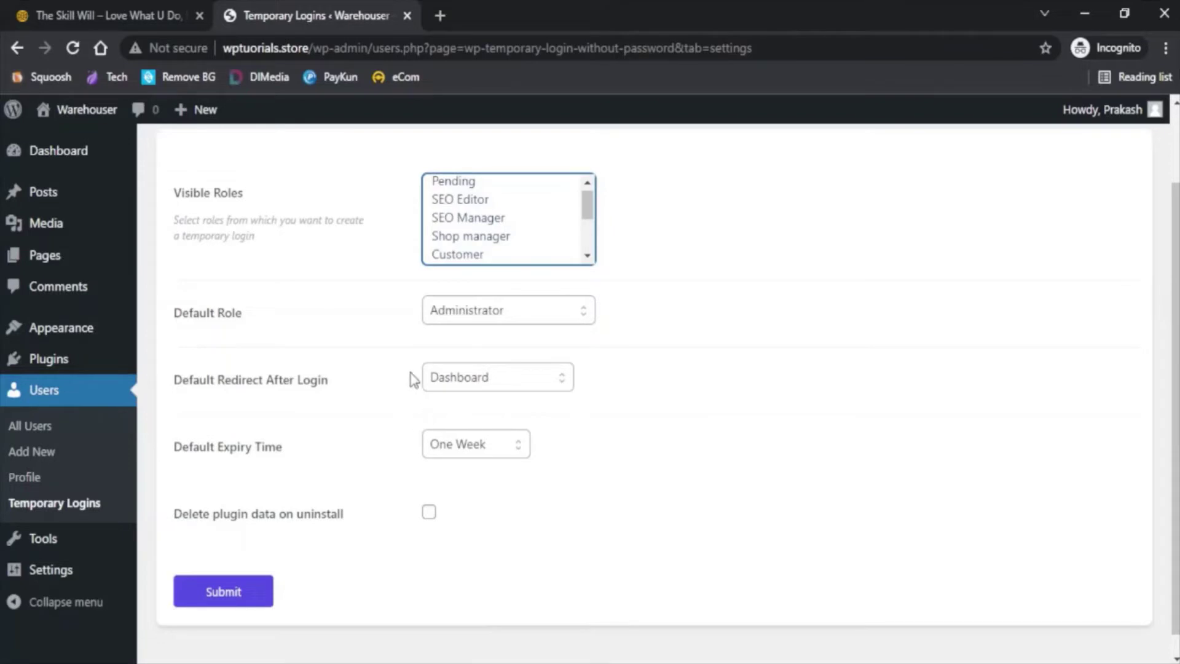
click(363, 437)
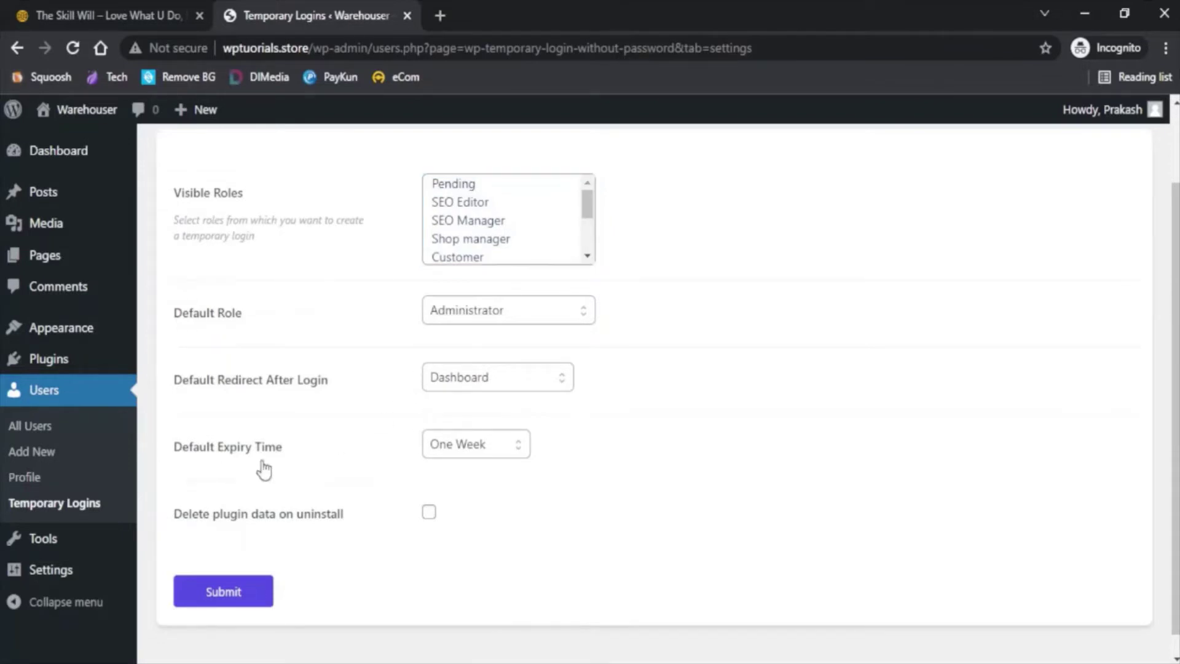
click(459, 455)
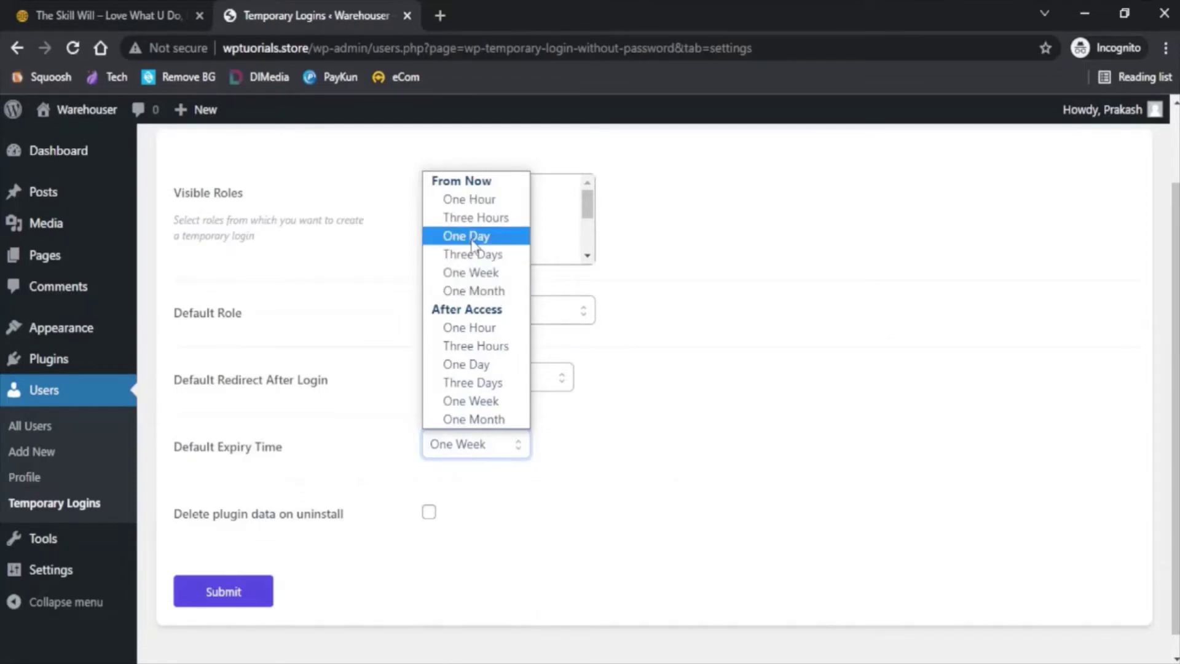
click(375, 421)
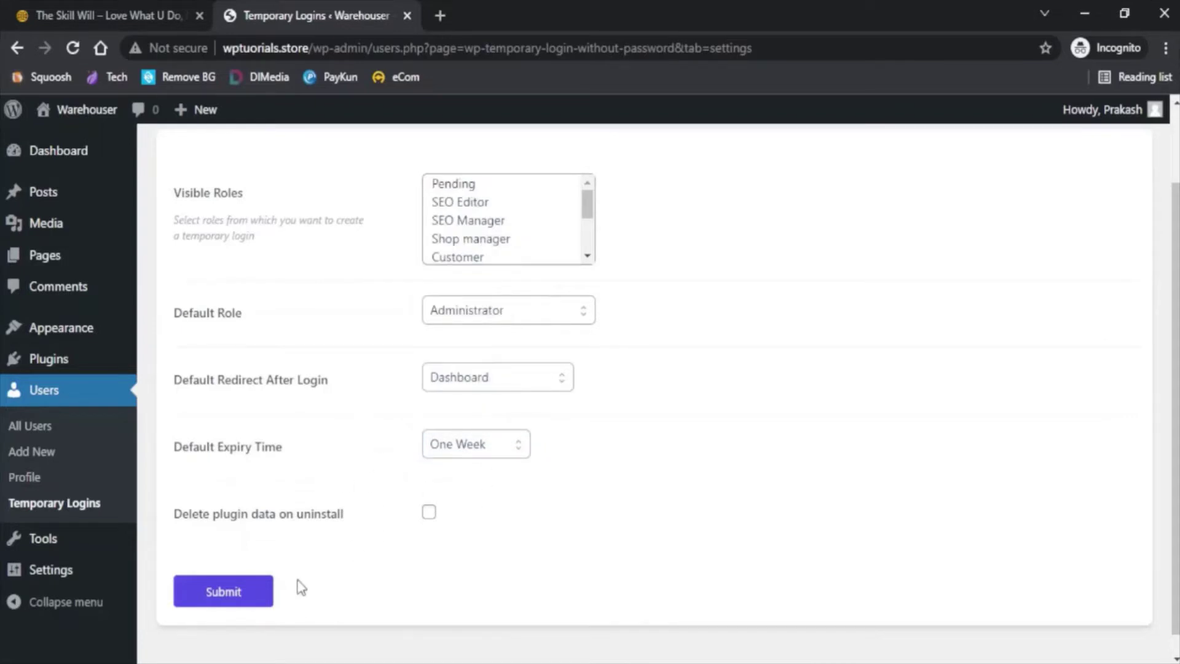
click(223, 599)
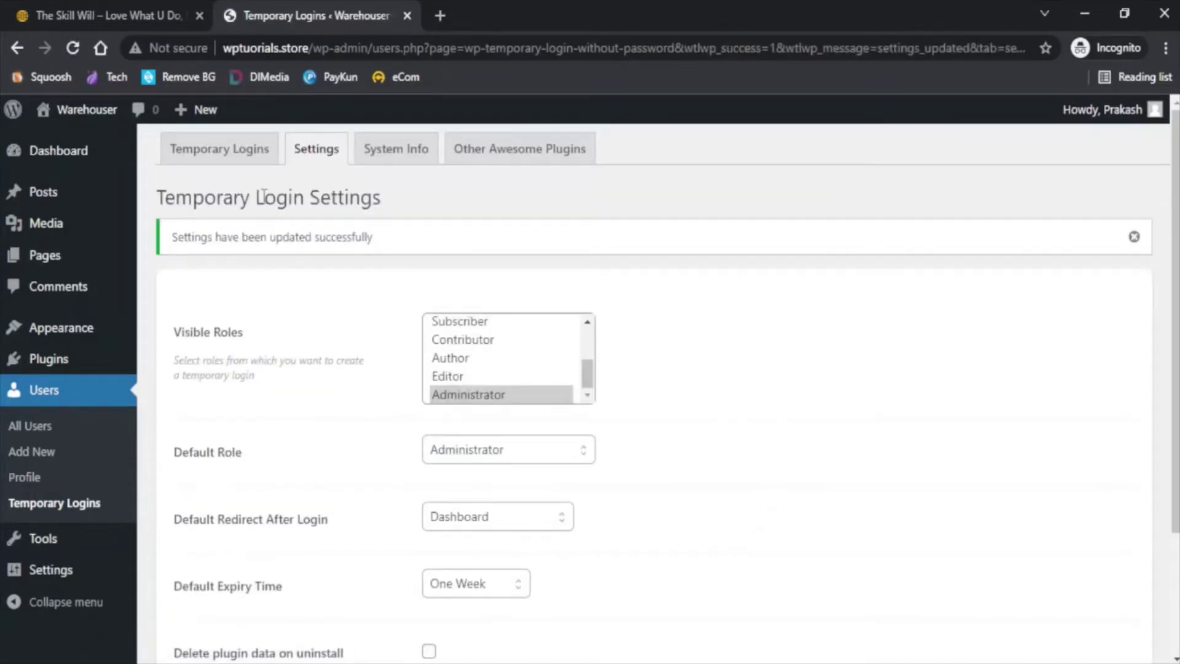
click(217, 159)
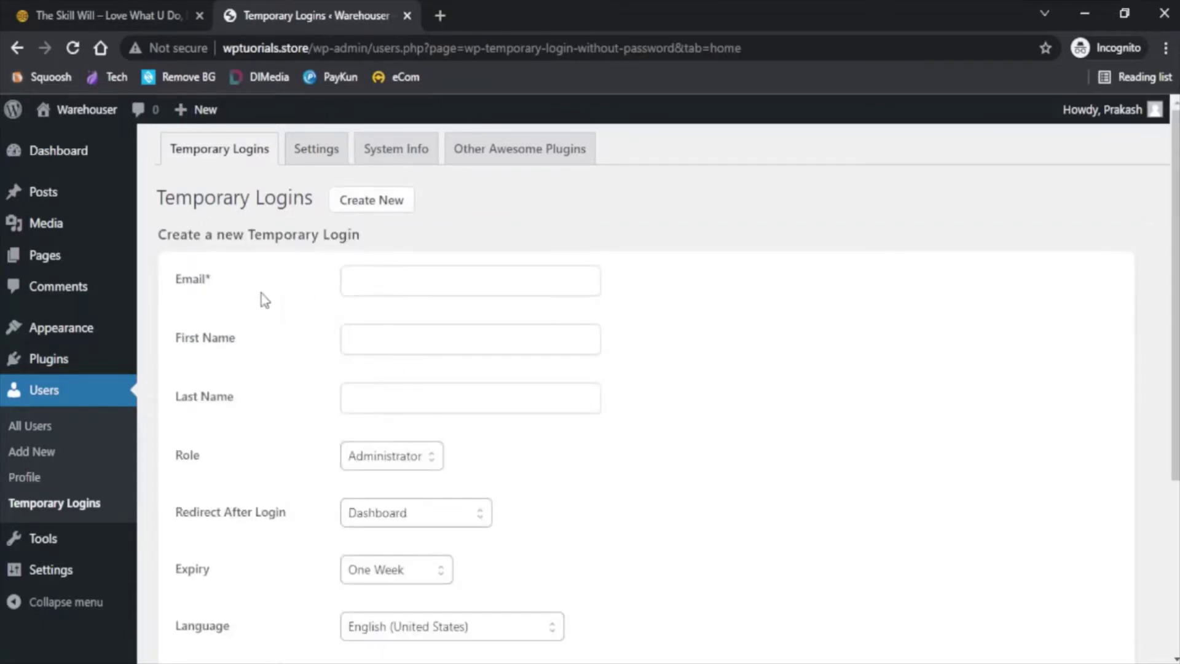
Fill in the new user's e-mail address, first name and last name.
click(364, 279)
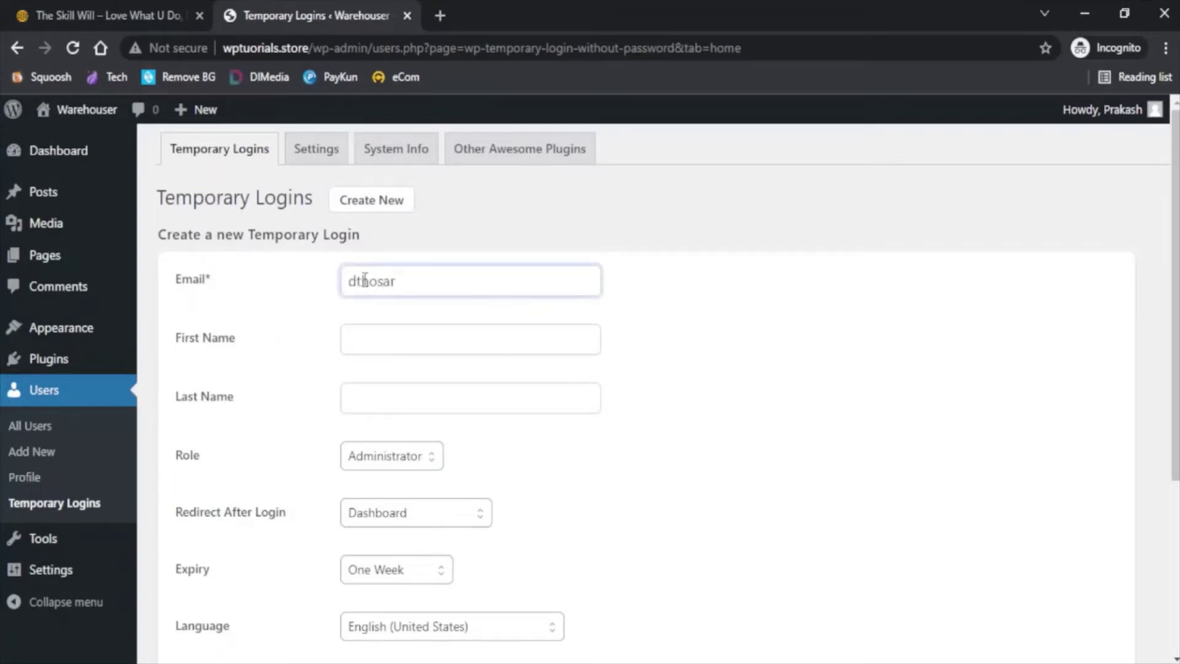
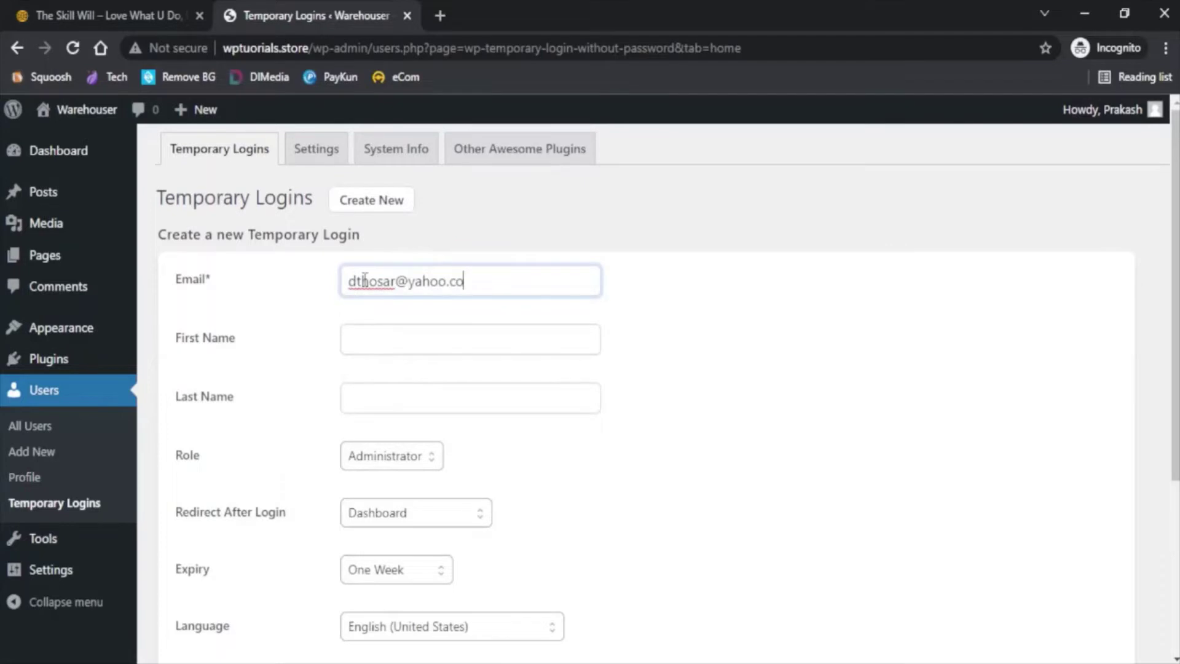
click(368, 338)
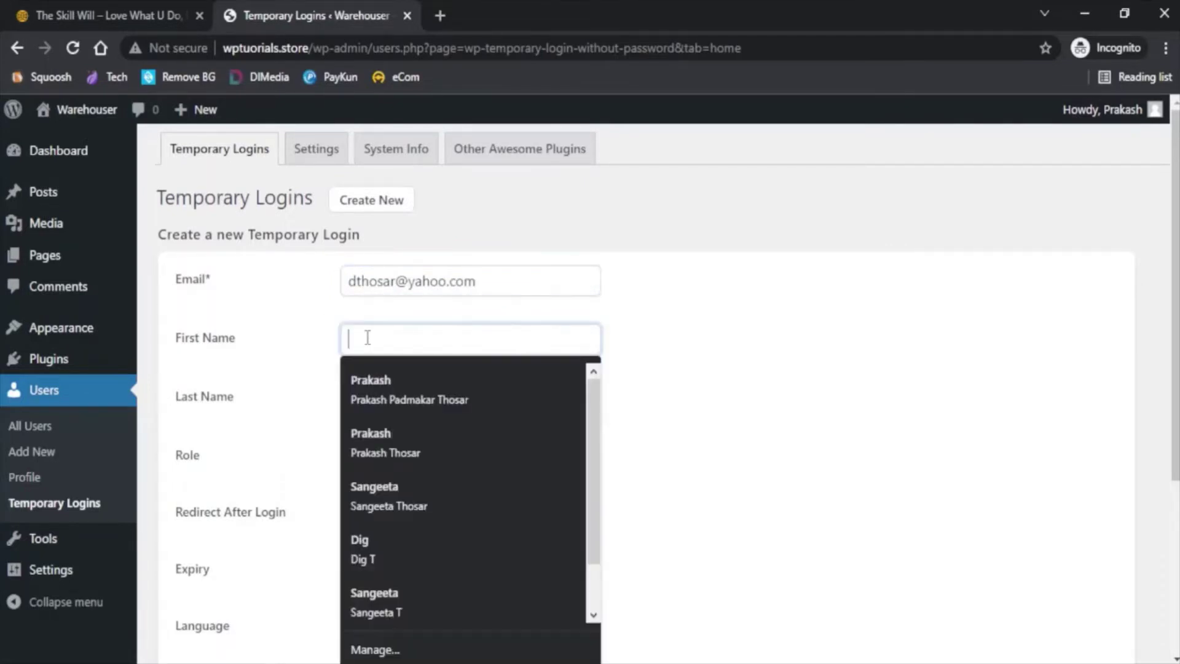
key(Tab)
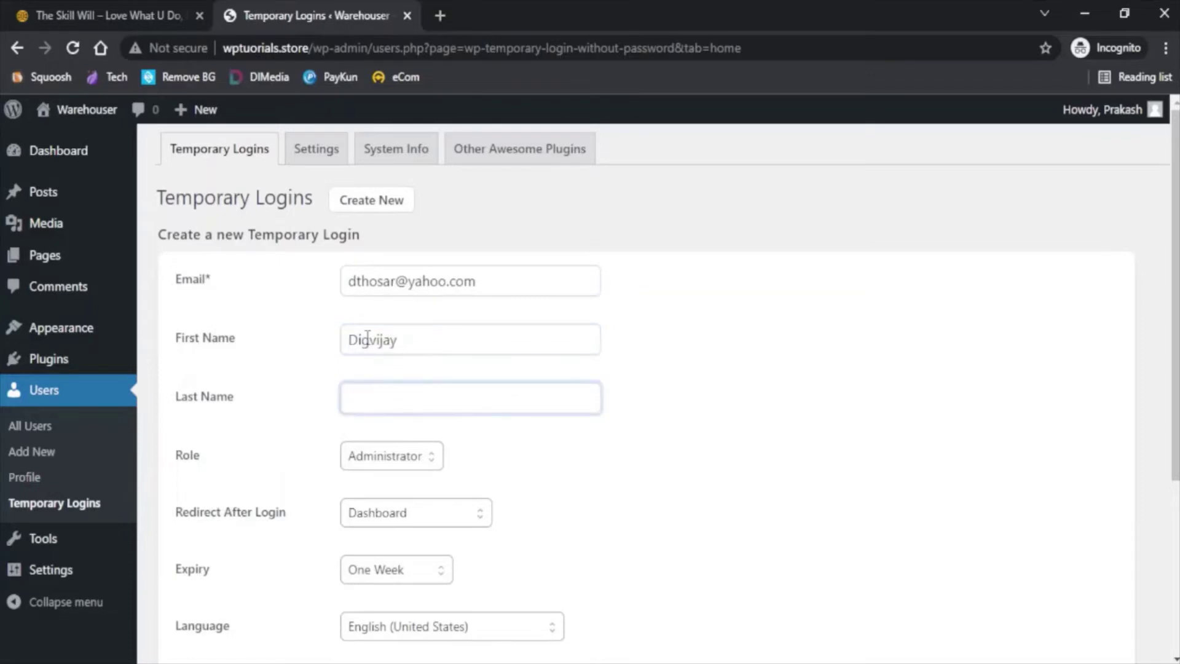
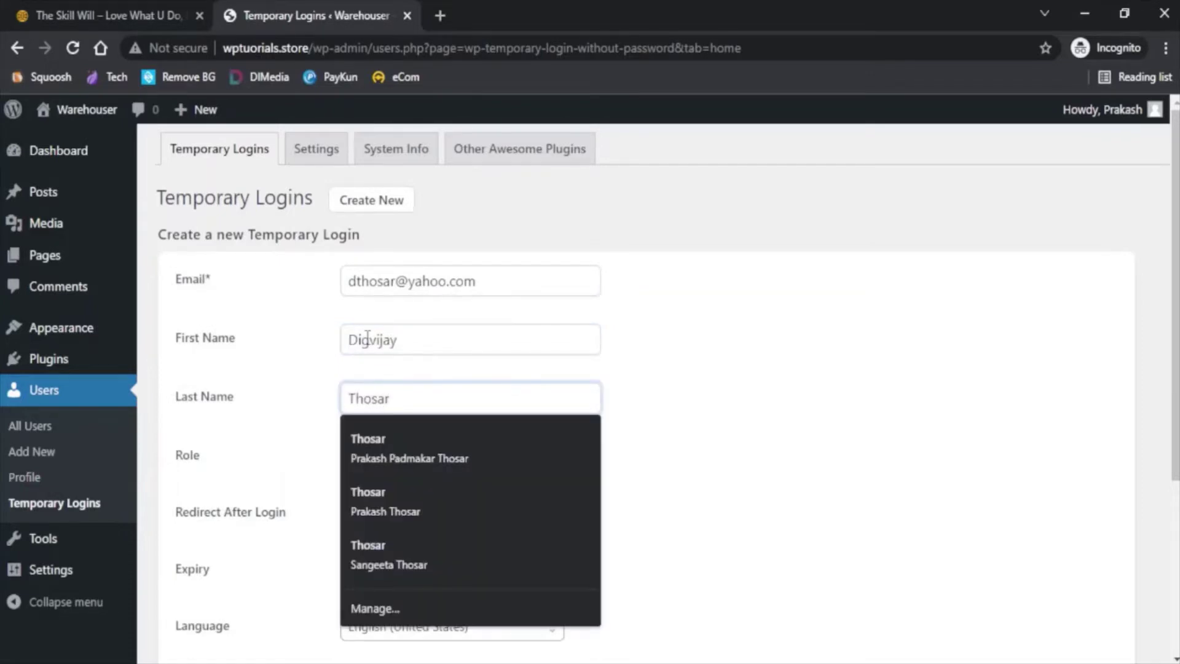
click(704, 371)
Set the login's Expiry to One Hour from now.
scroll(705, 371, down, 2)
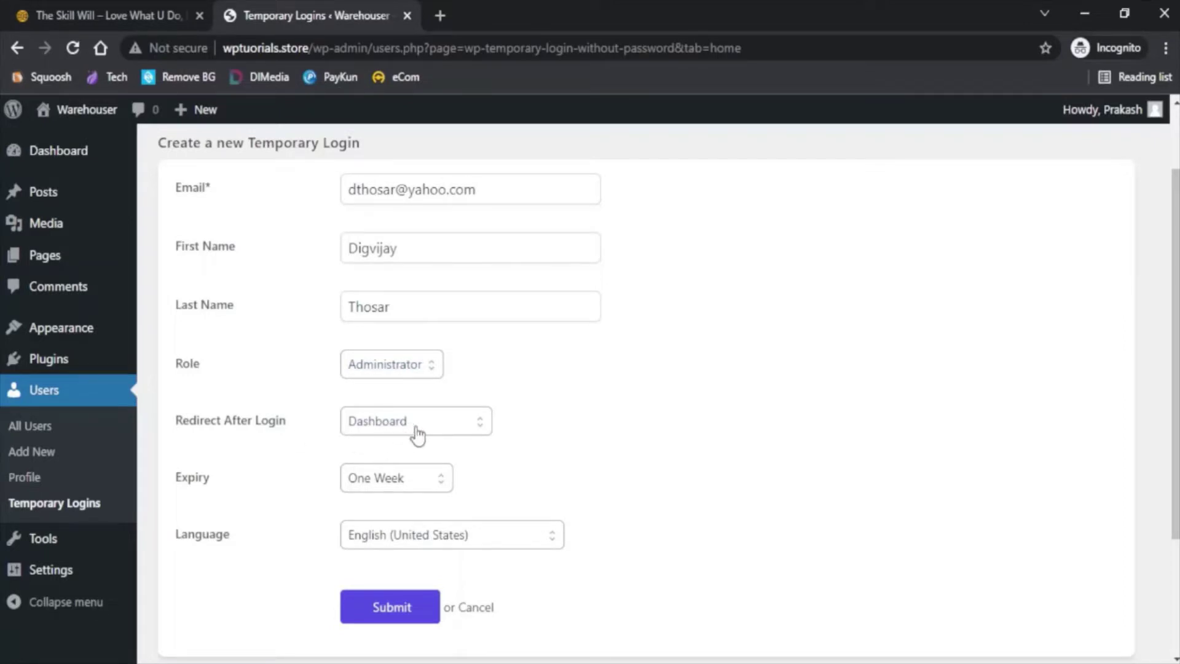
click(404, 490)
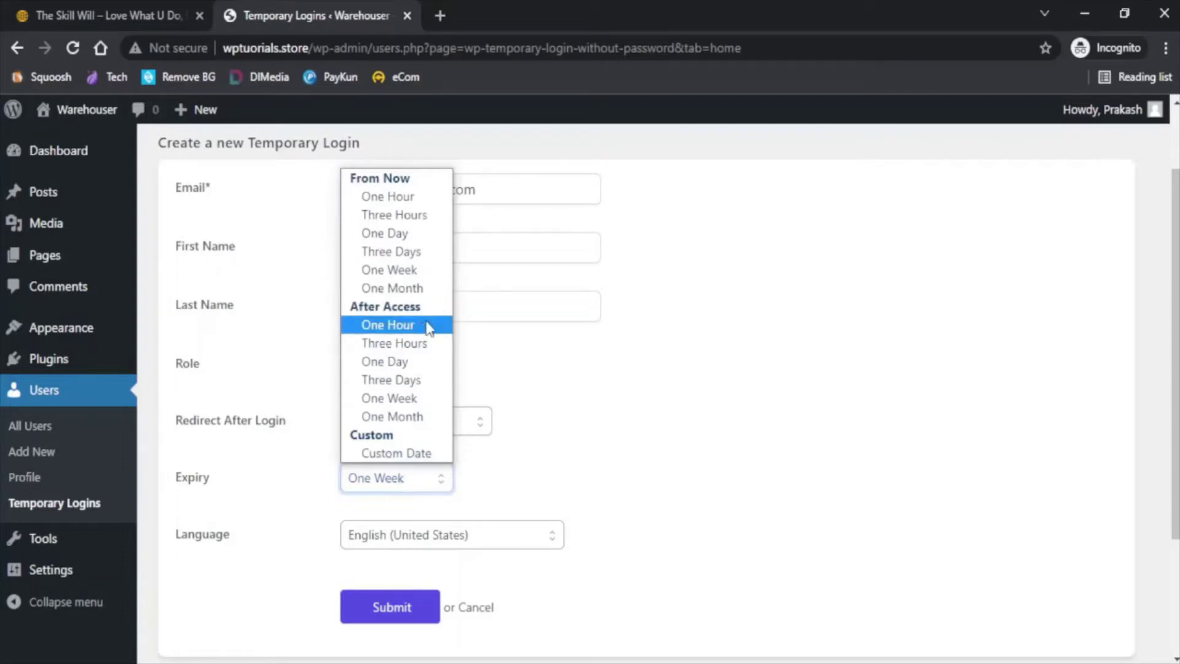
click(397, 198)
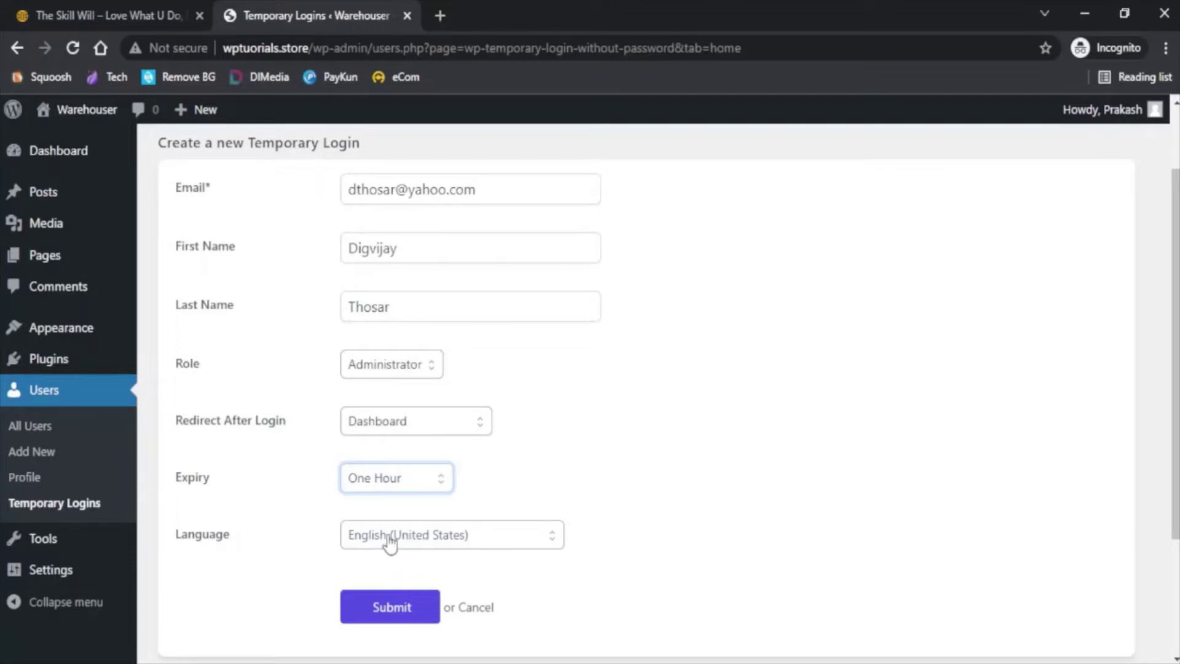
Submit the one-hour Administrator temporary login and copy its generated login link.
click(391, 608)
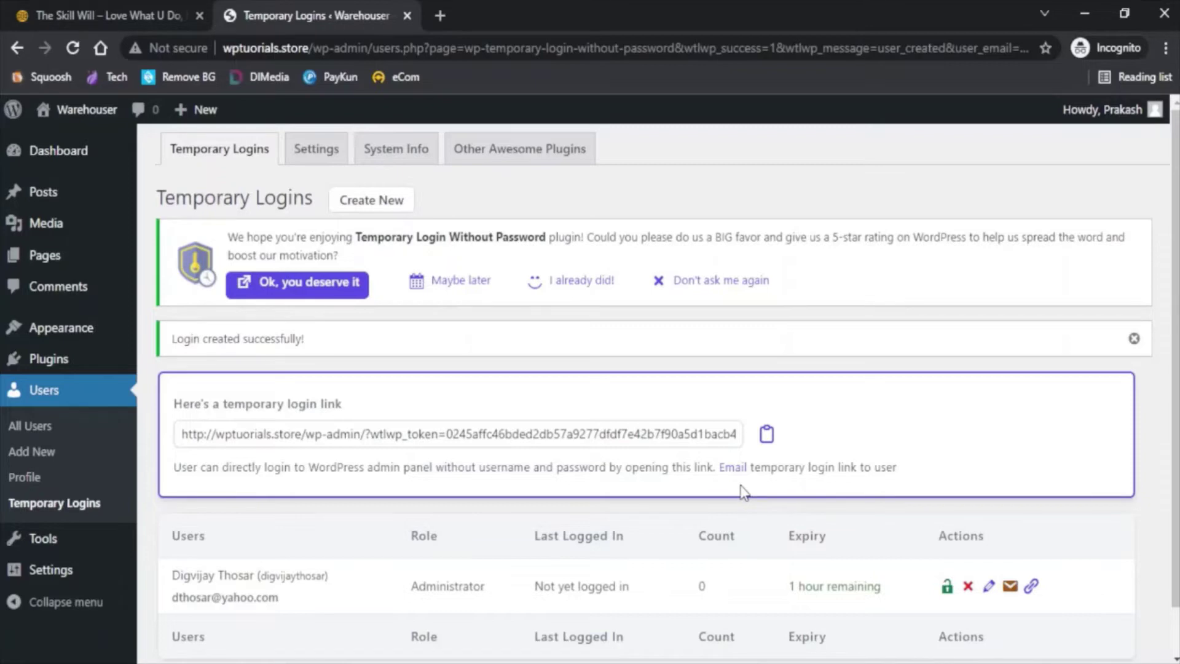
click(767, 435)
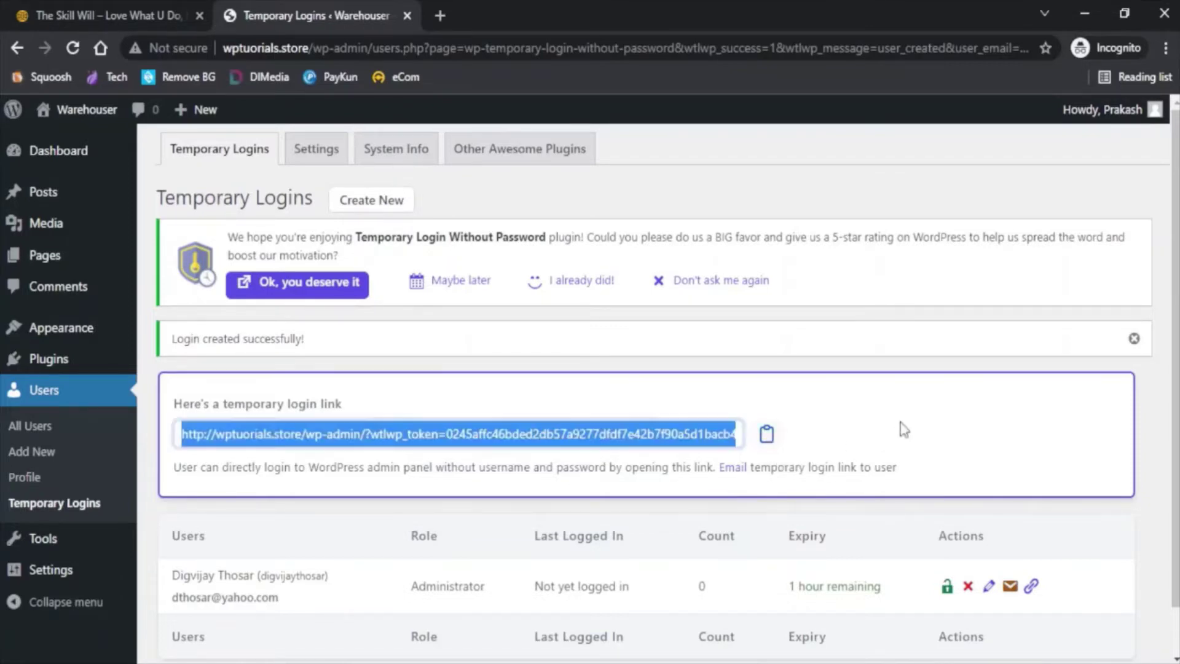
click(1164, 48)
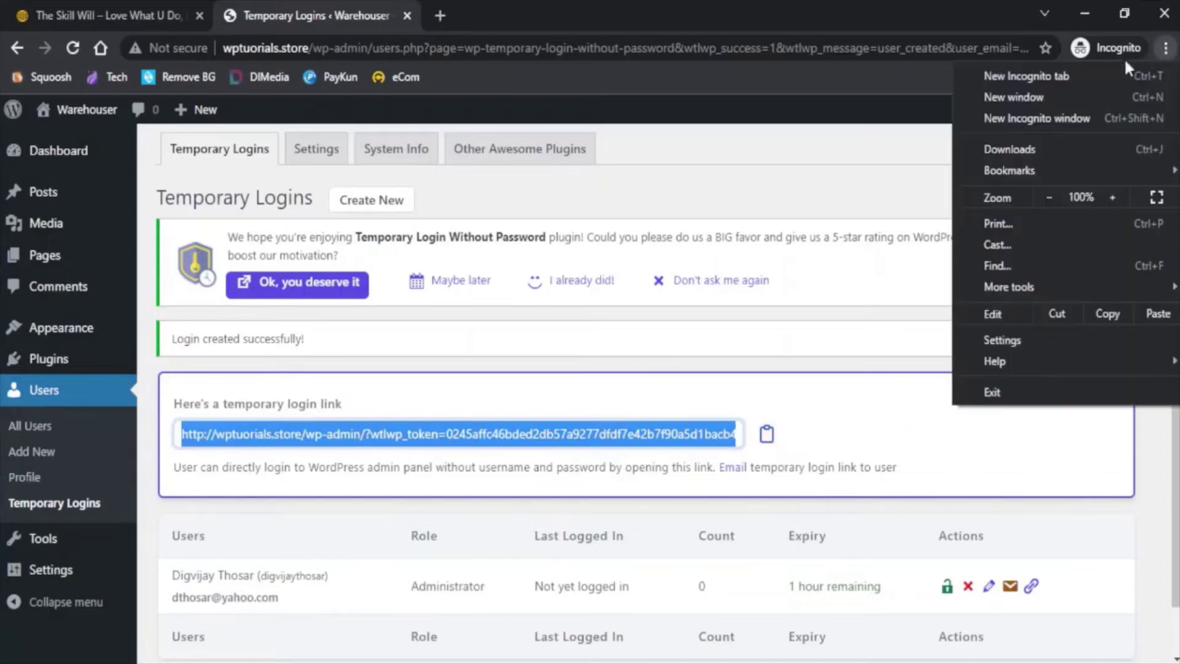
Open the login link in a new Incognito window to reach the Dashboard, then close it.
click(1030, 118)
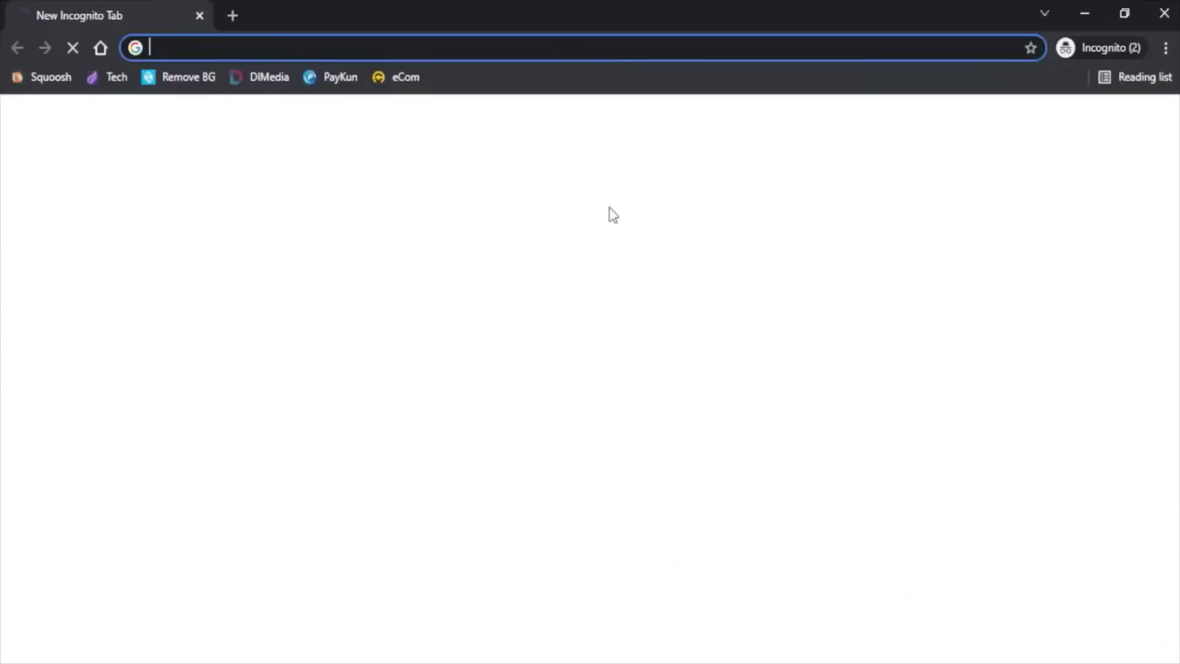
key(Return)
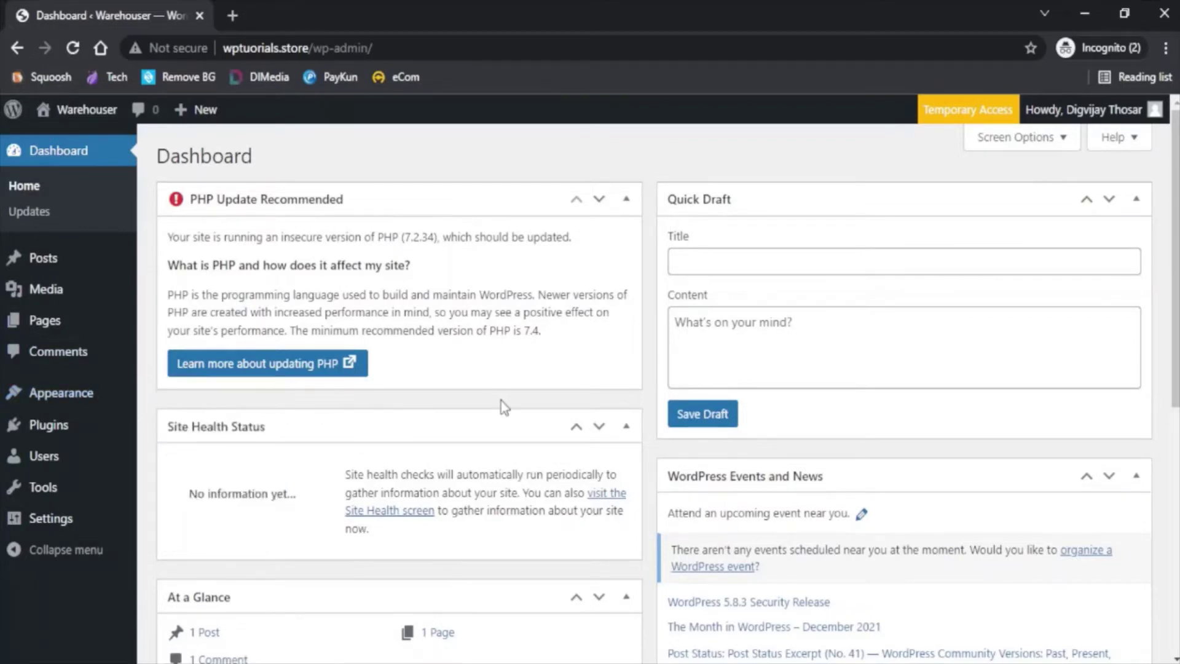
click(1163, 13)
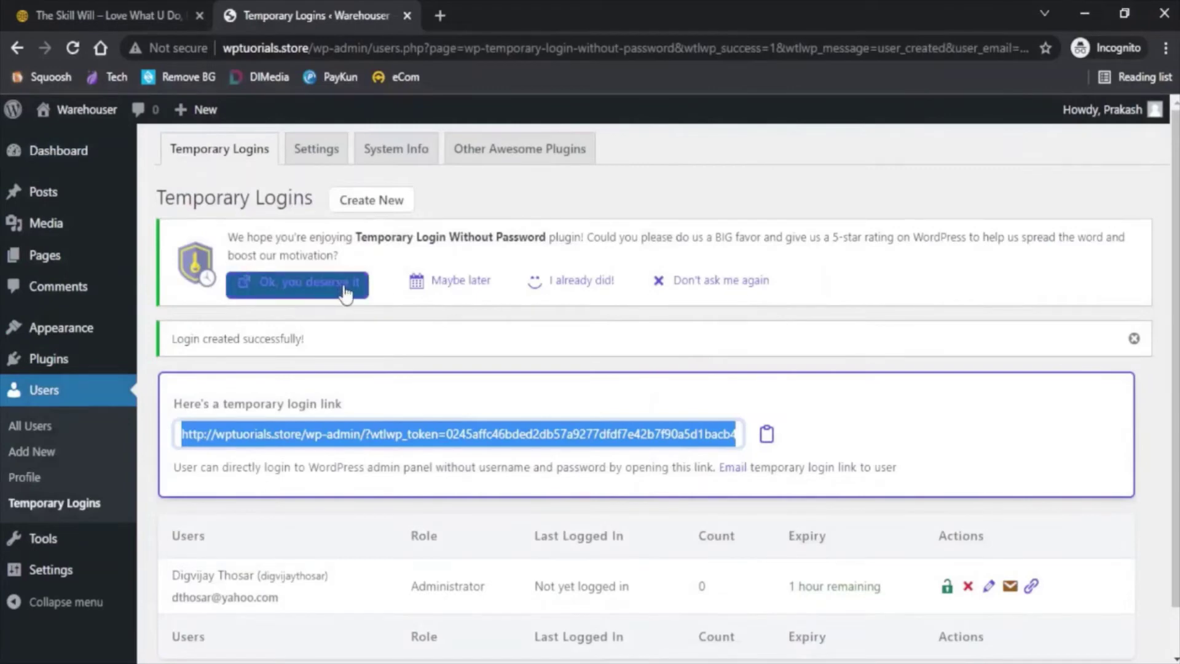
Reload the Temporary Logins page to see 1 login, 5 minutes ago, 50 minutes remaining.
click(73, 47)
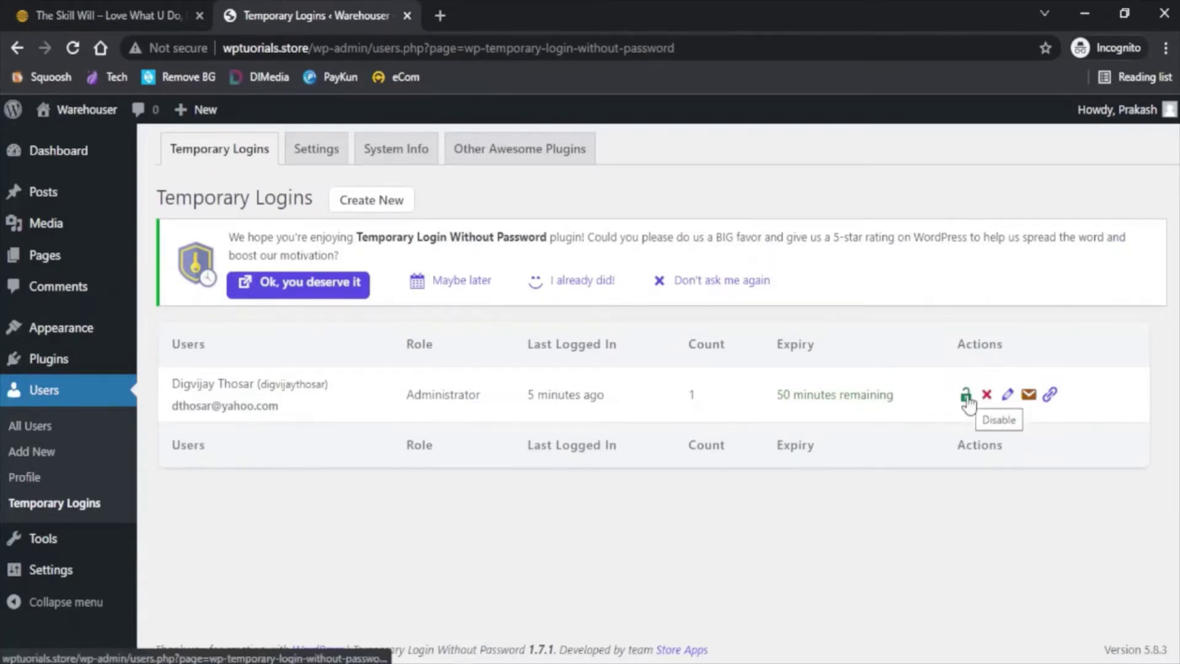
Edit the temporary login and extend its expiry to One Day from now.
click(1008, 395)
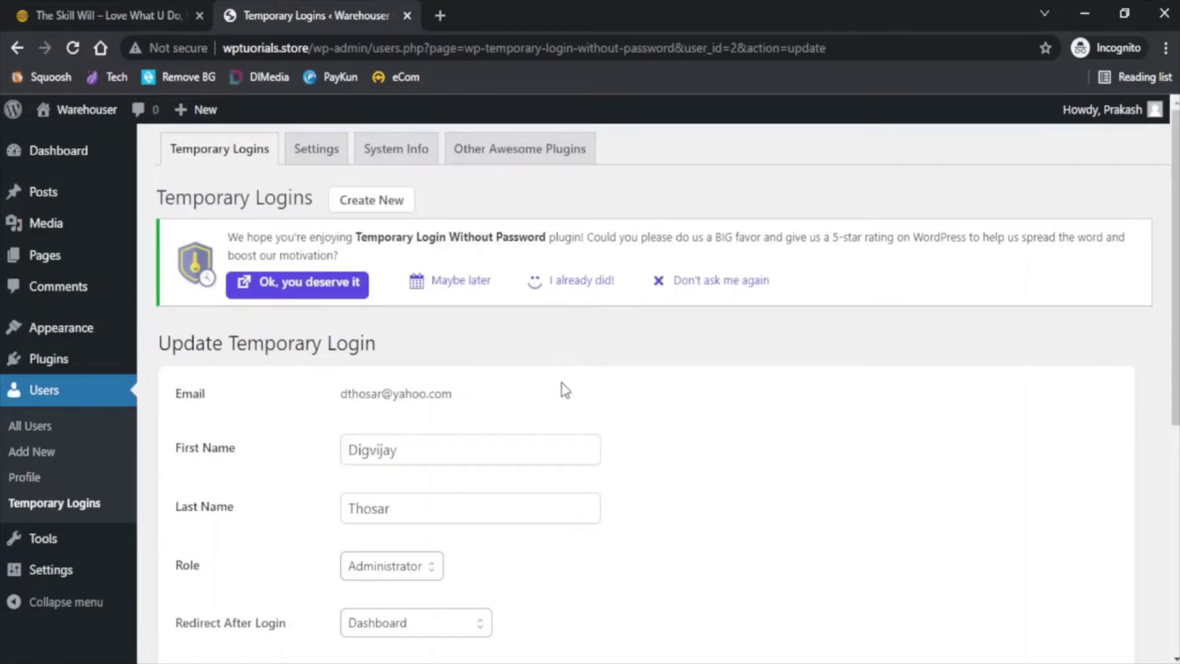
scroll(562, 384, down, 2)
scroll(566, 465, down, 3)
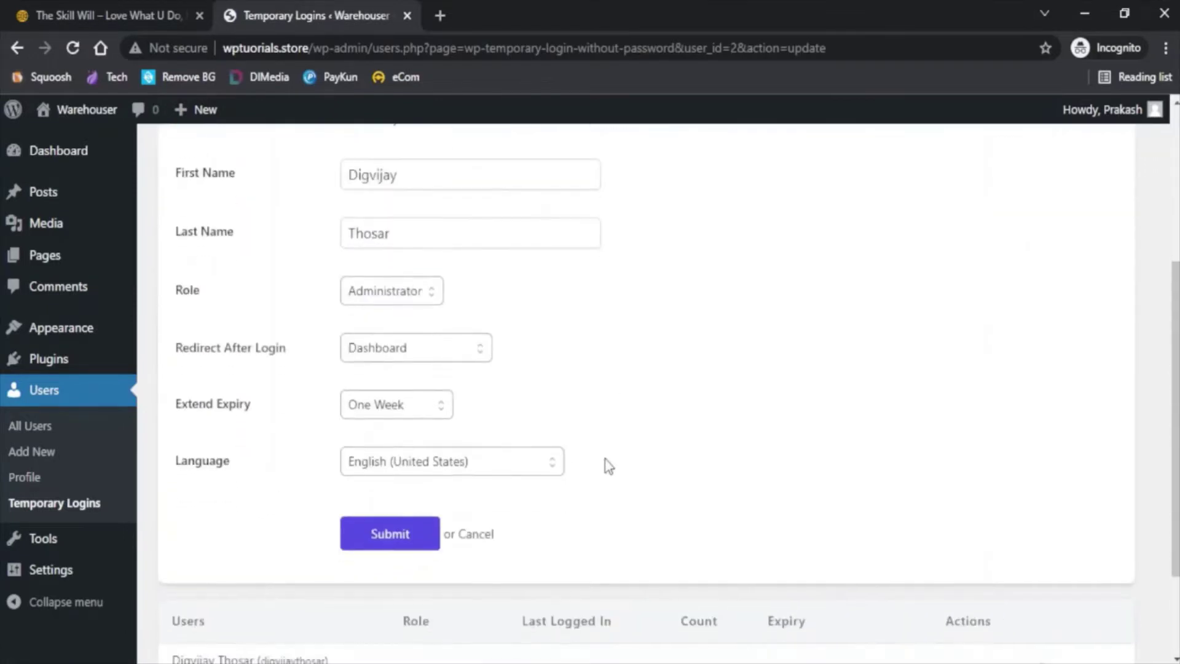
click(388, 414)
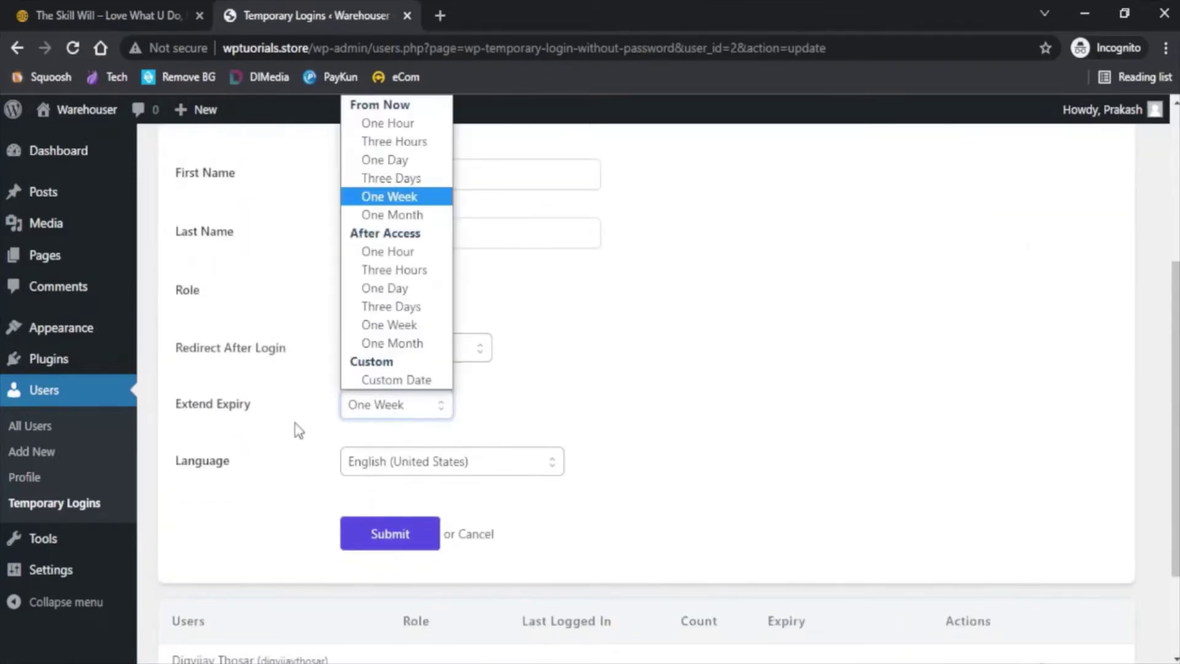
click(385, 159)
click(421, 536)
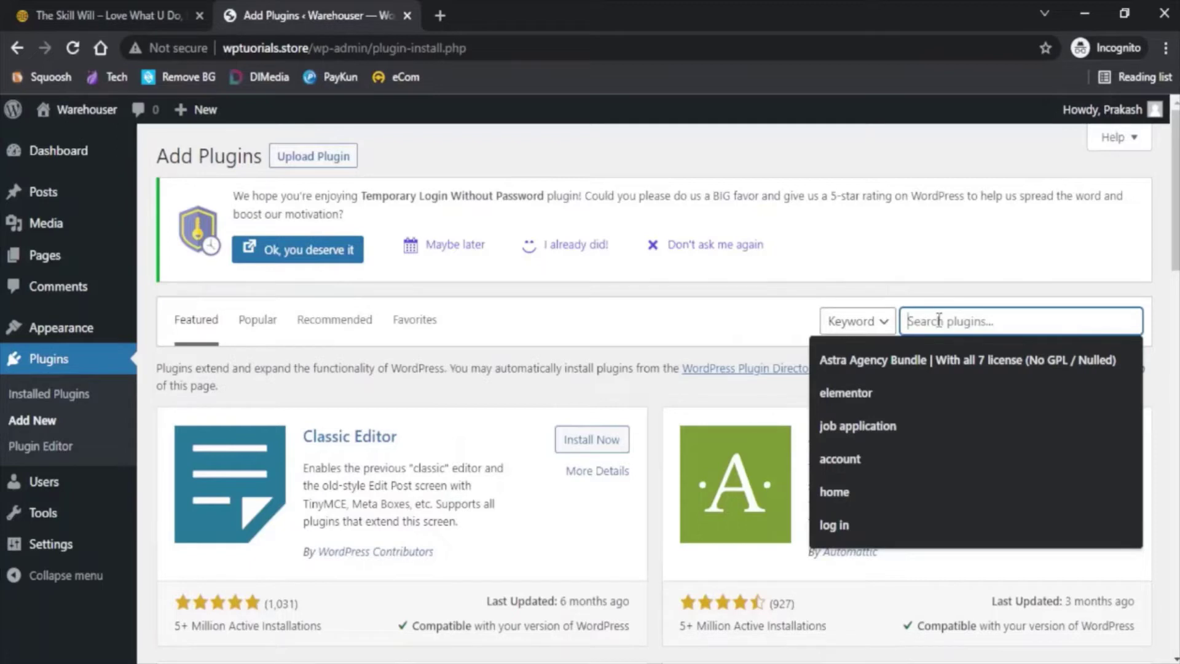
Search 'aam', install and activate Advanced Access Manager, and open its AAM page.
text(aam)
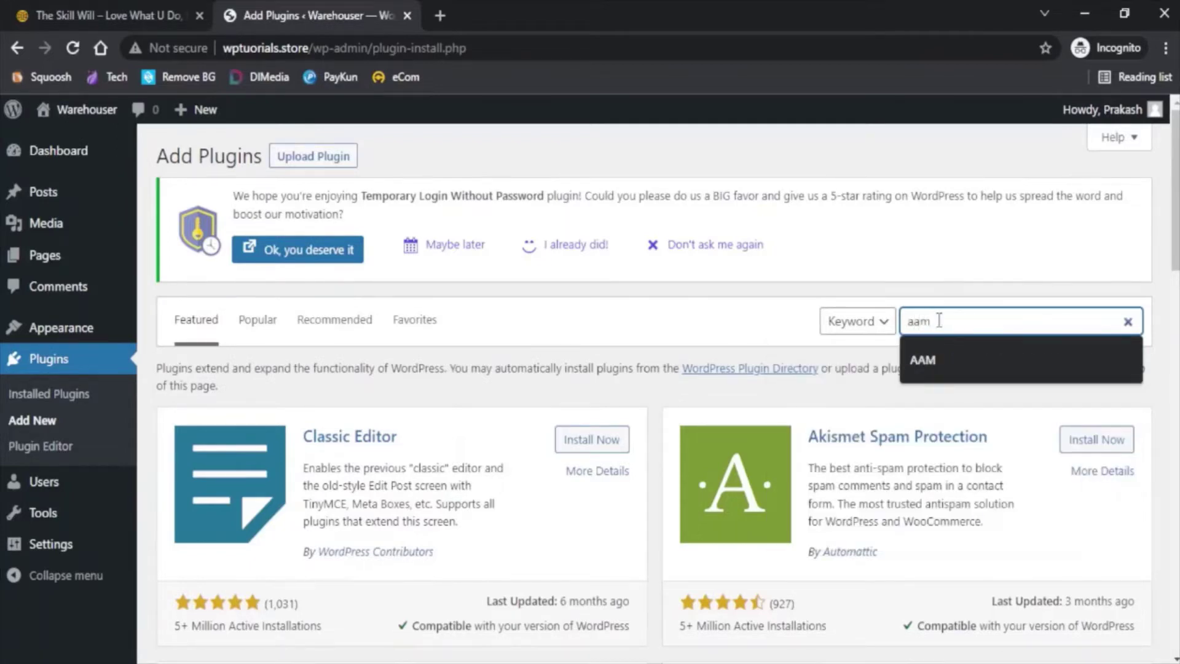
key(Return)
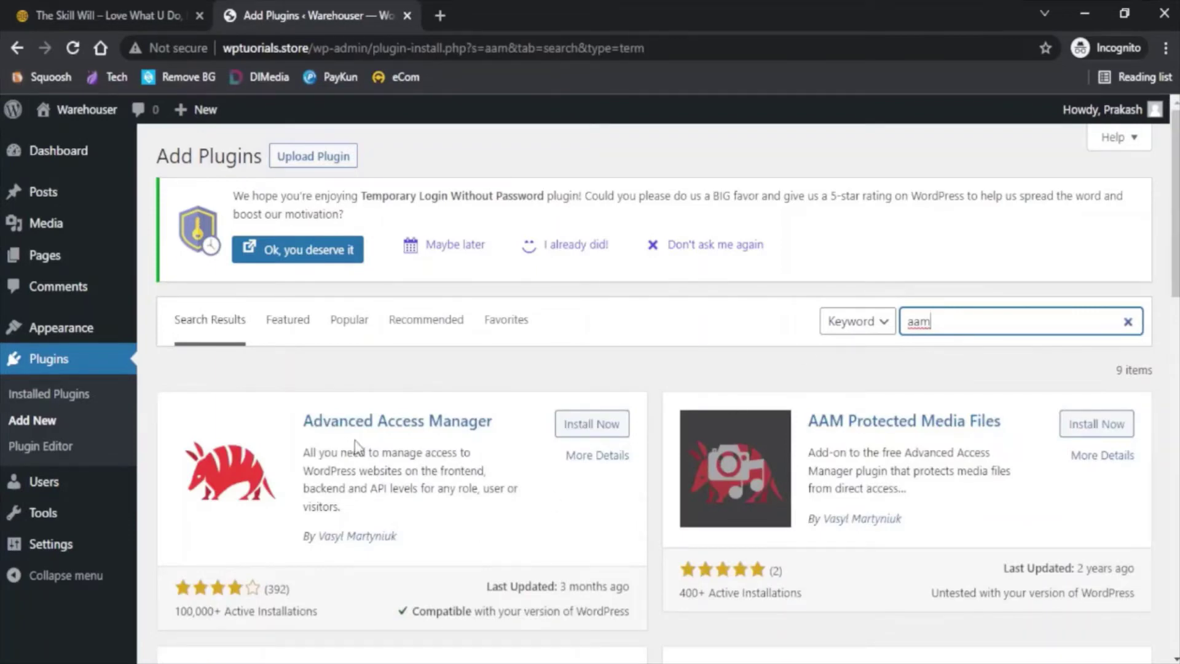
click(603, 428)
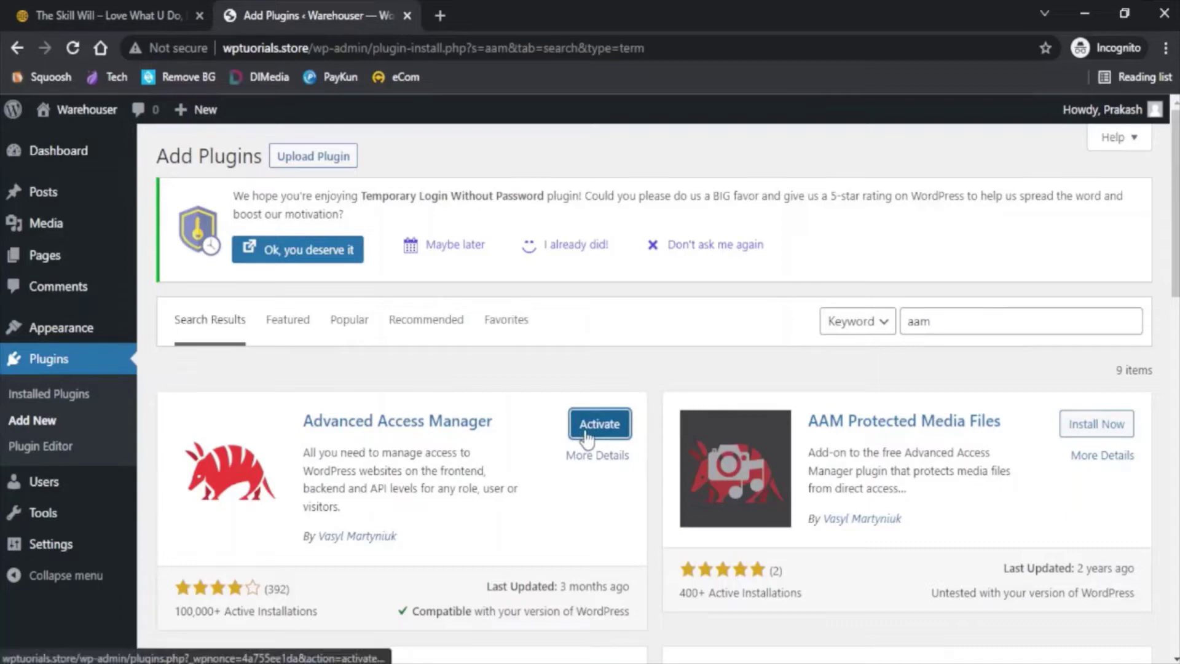
click(586, 438)
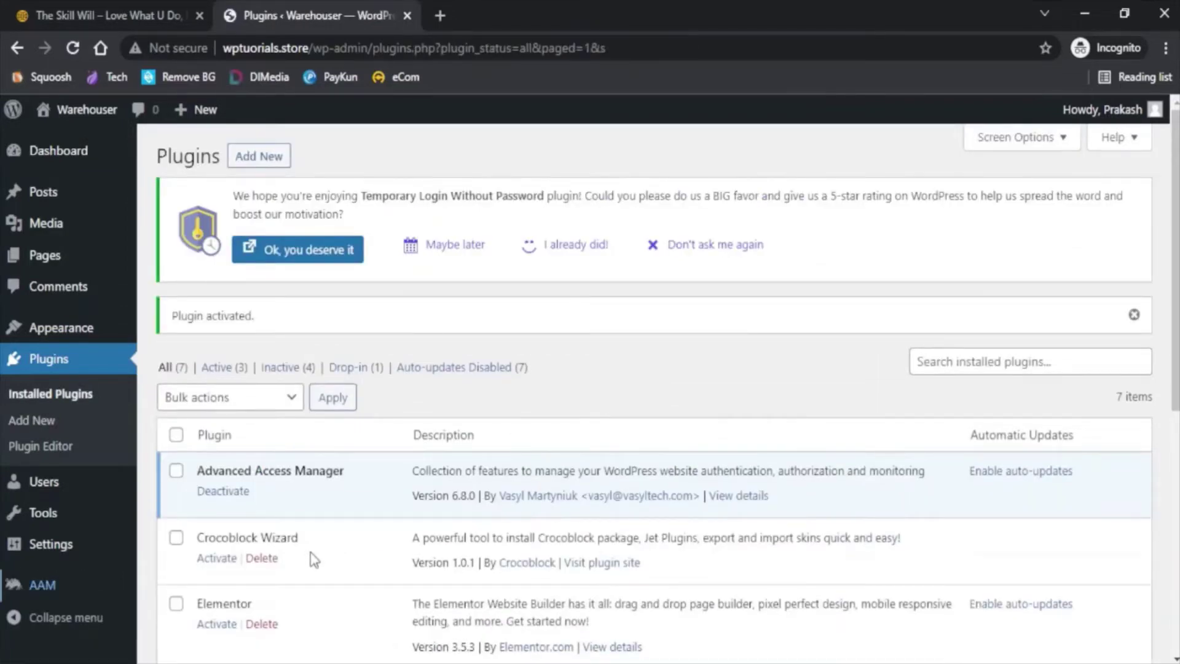
click(41, 589)
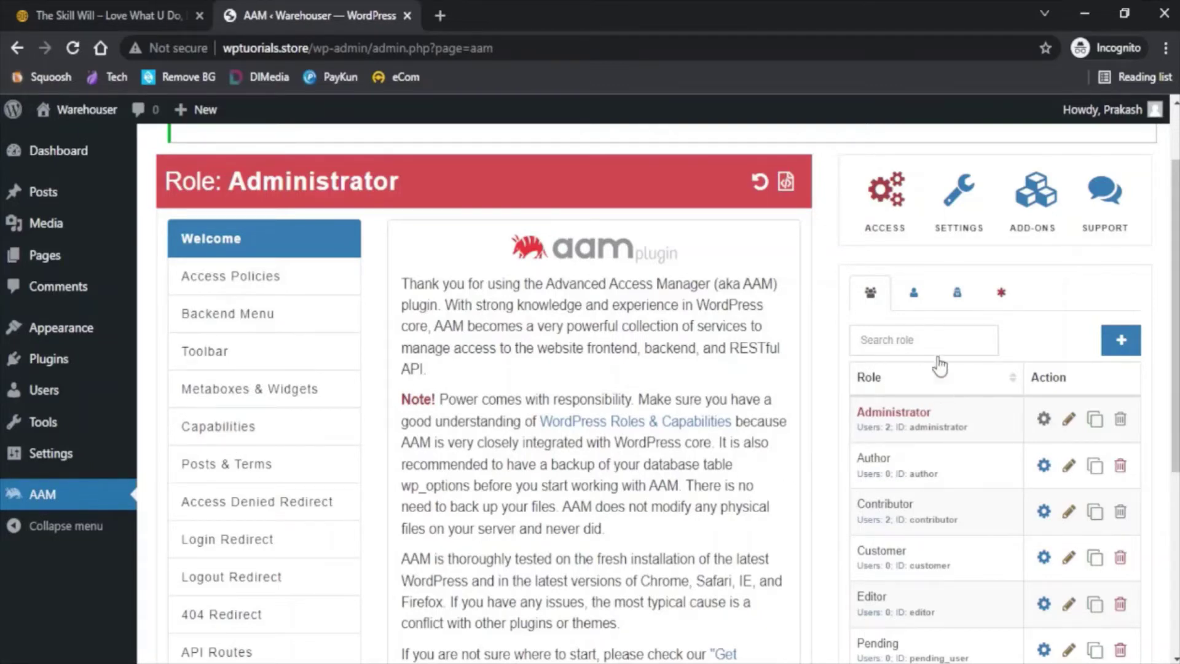
Open AAM's Users tab to list the four accounts: two Administrators and two Contributors.
click(920, 300)
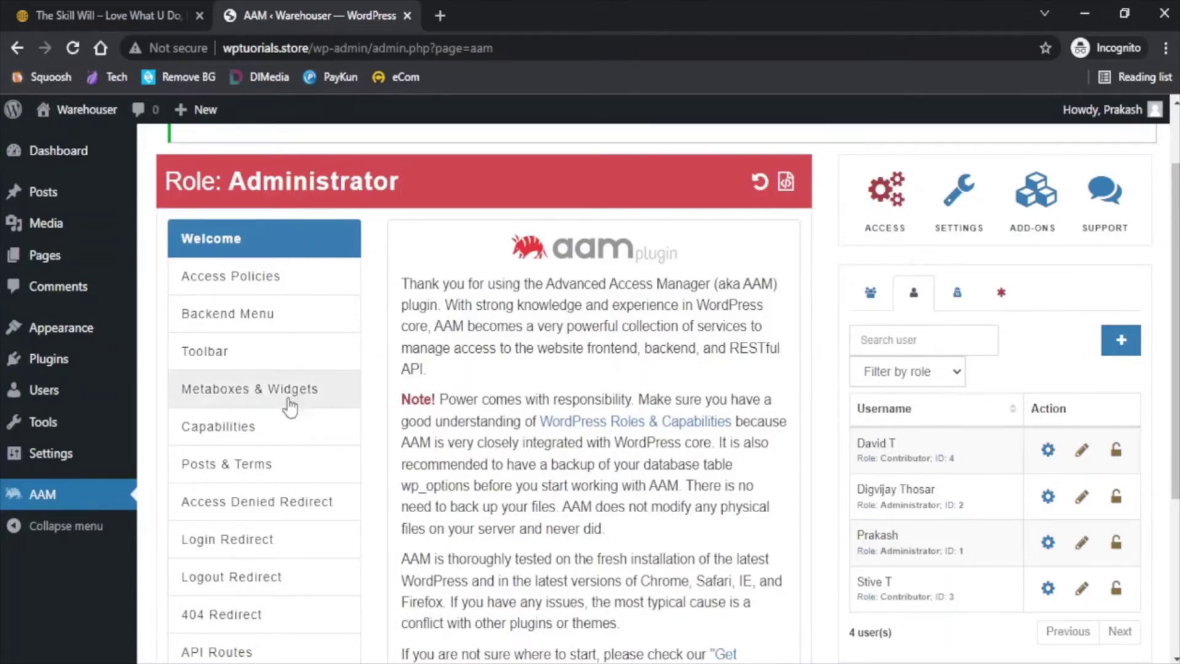
mouse_move(56, 398)
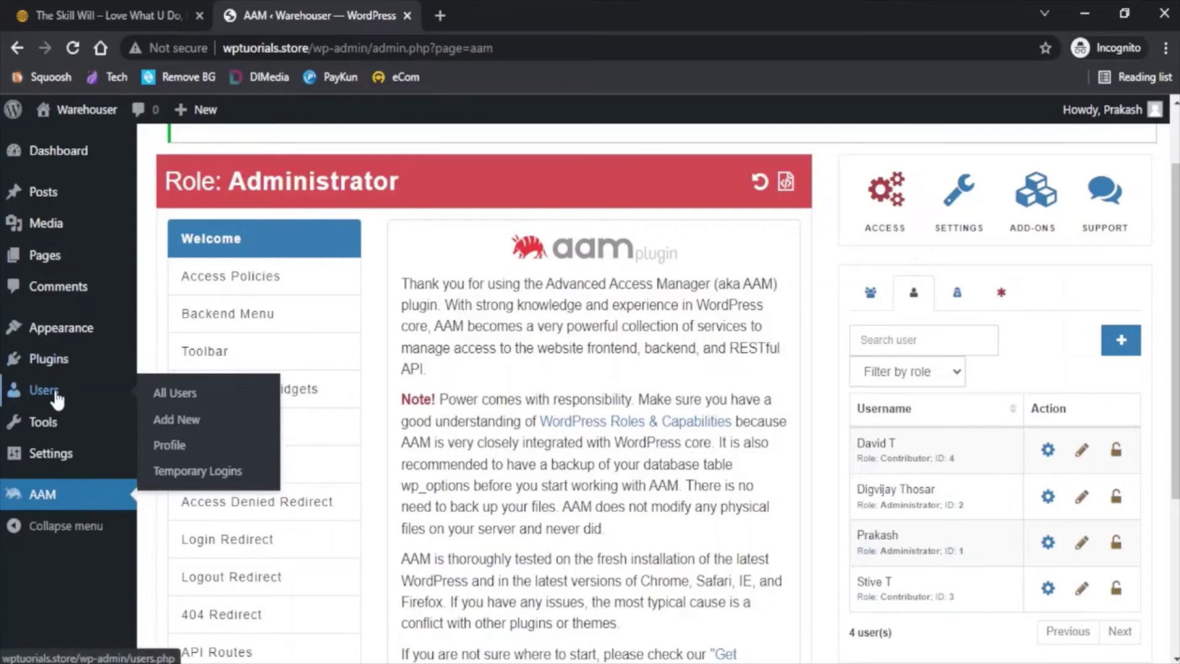
Start a new user with username 'Tech', an email address, first name 'tech' and last name 'team member'.
click(185, 424)
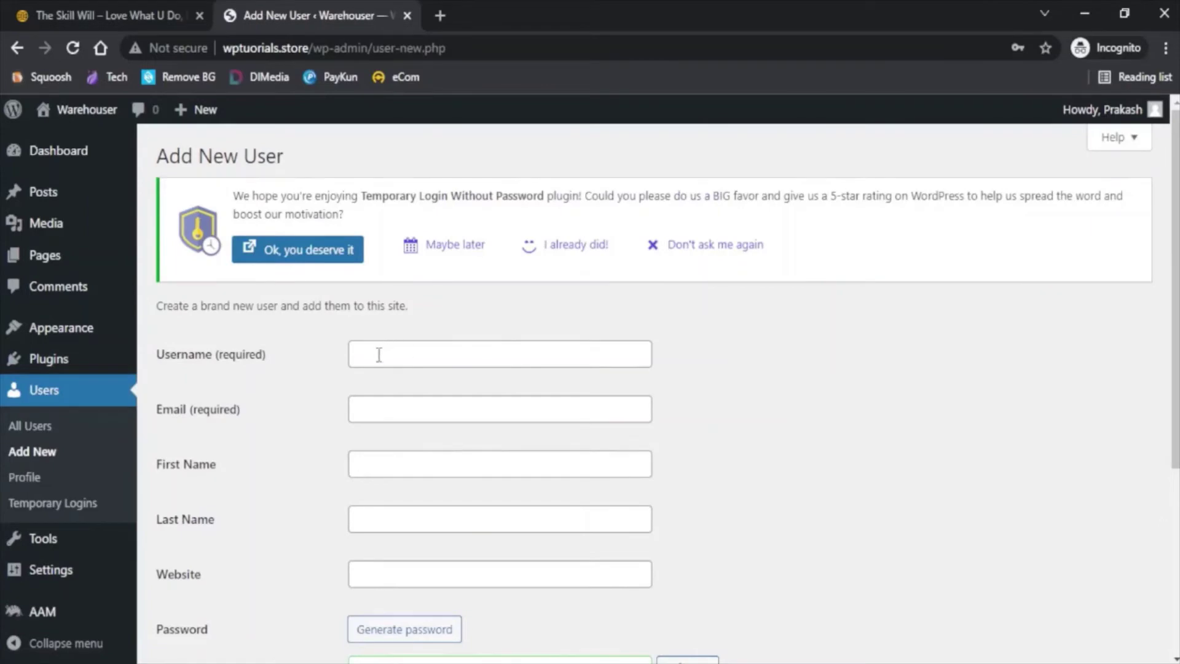
click(379, 355)
text(Tech)
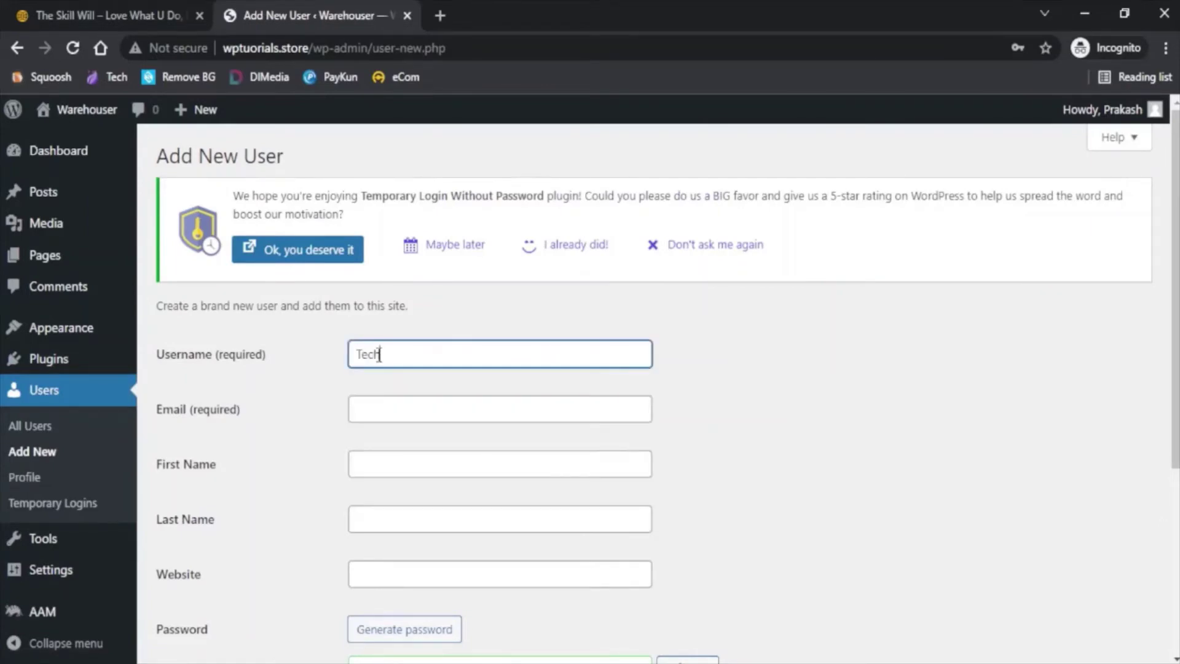
key(Tab)
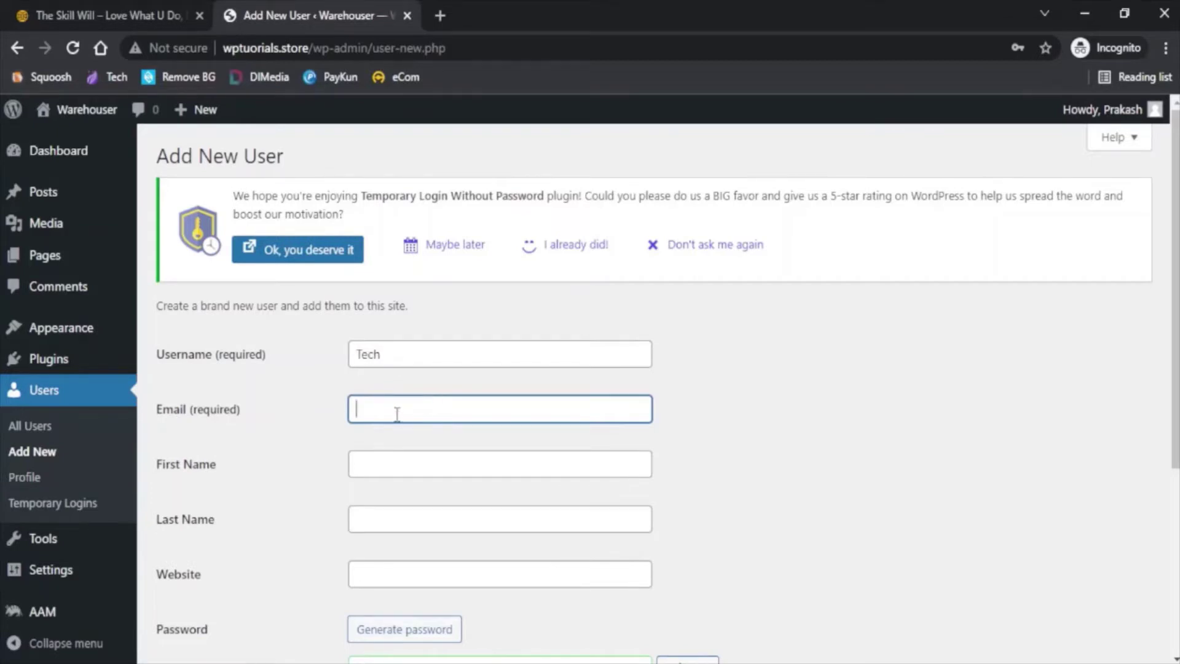
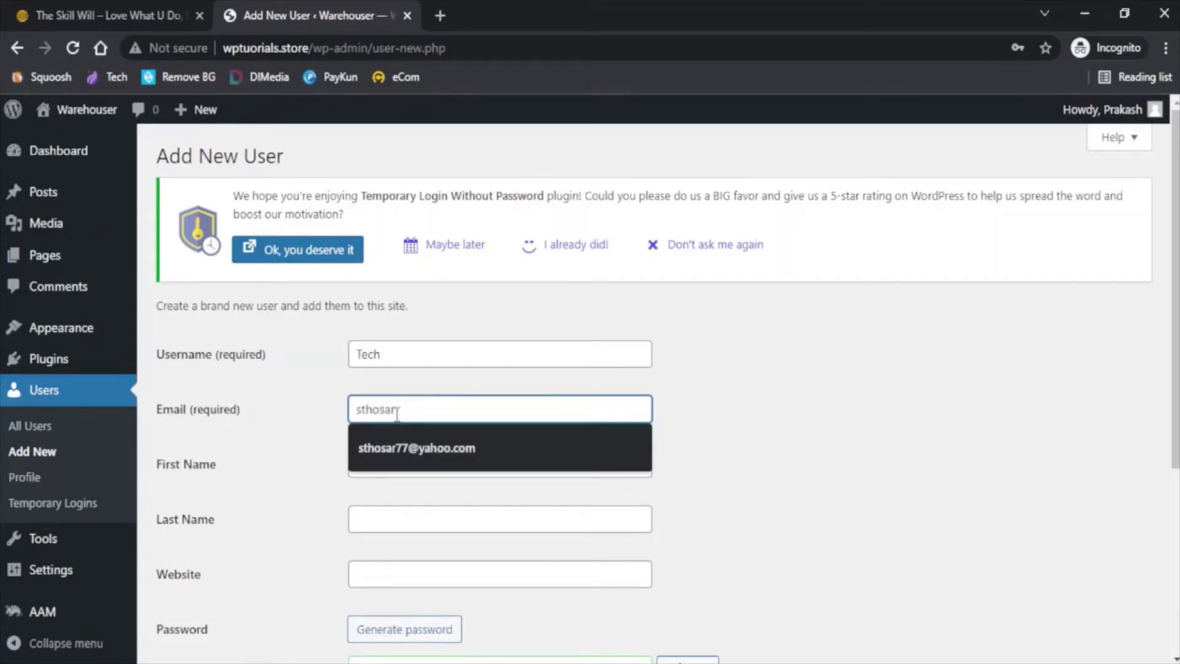
click(394, 440)
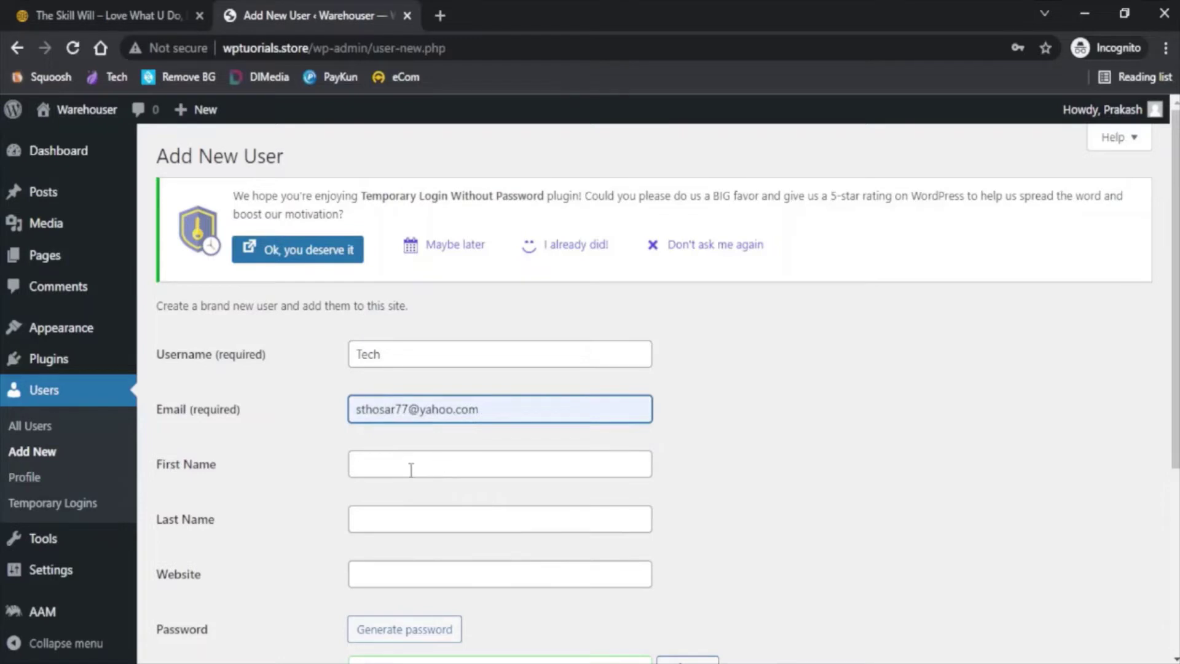
click(412, 470)
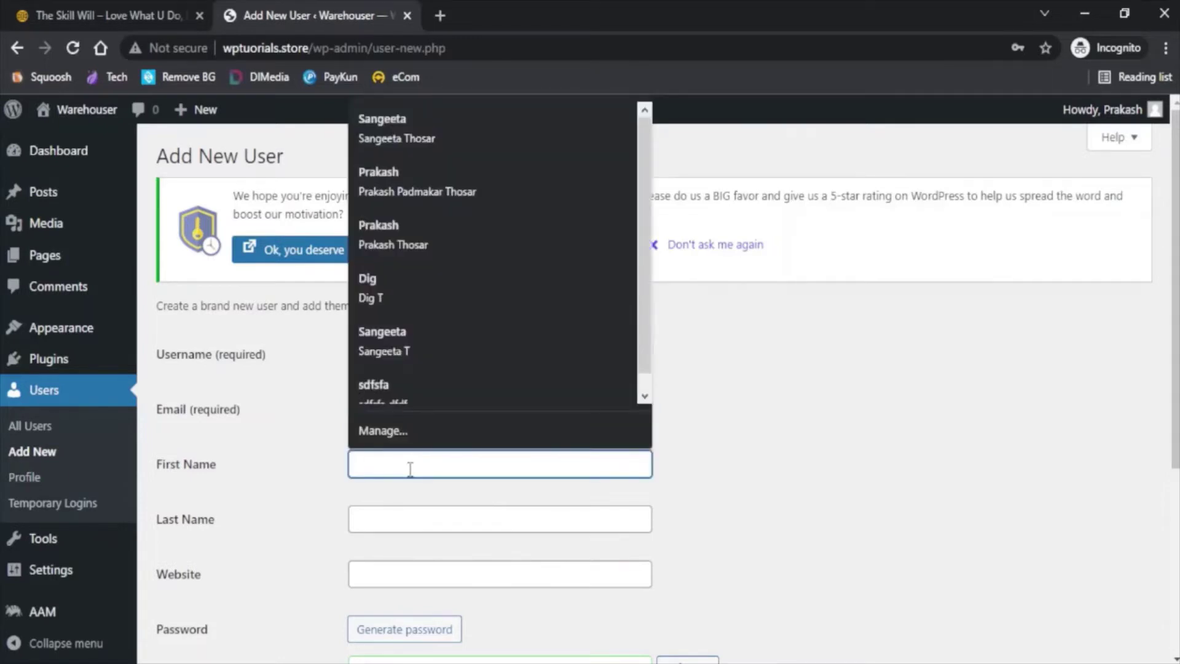
text(tech1)
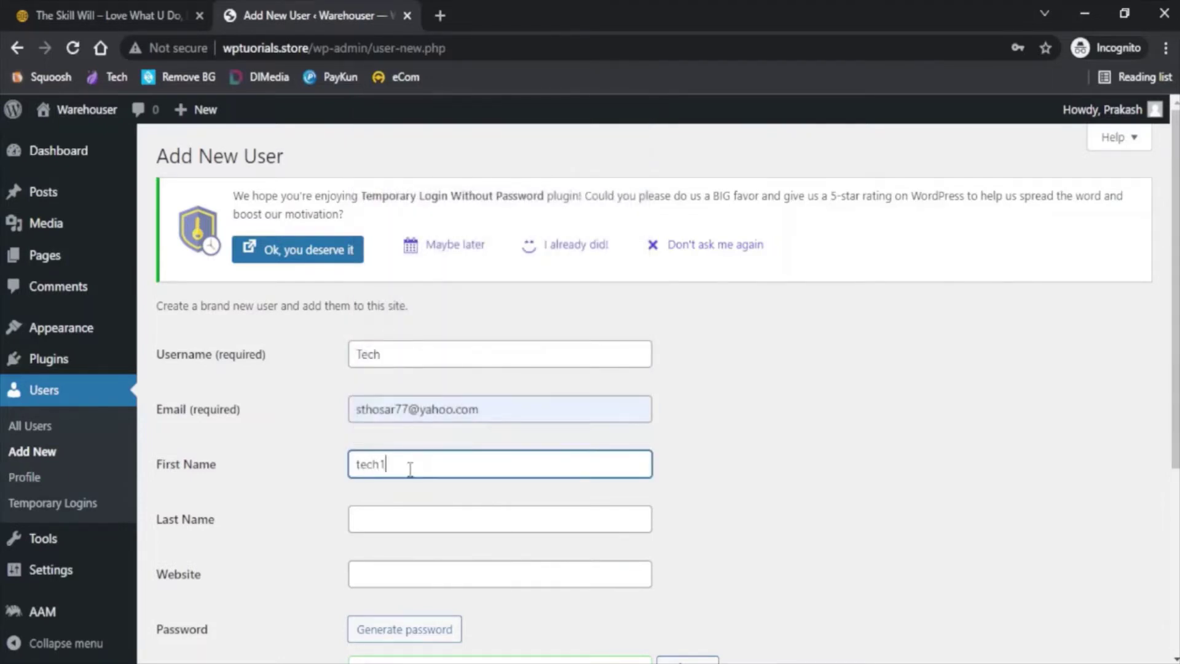
key(Tab)
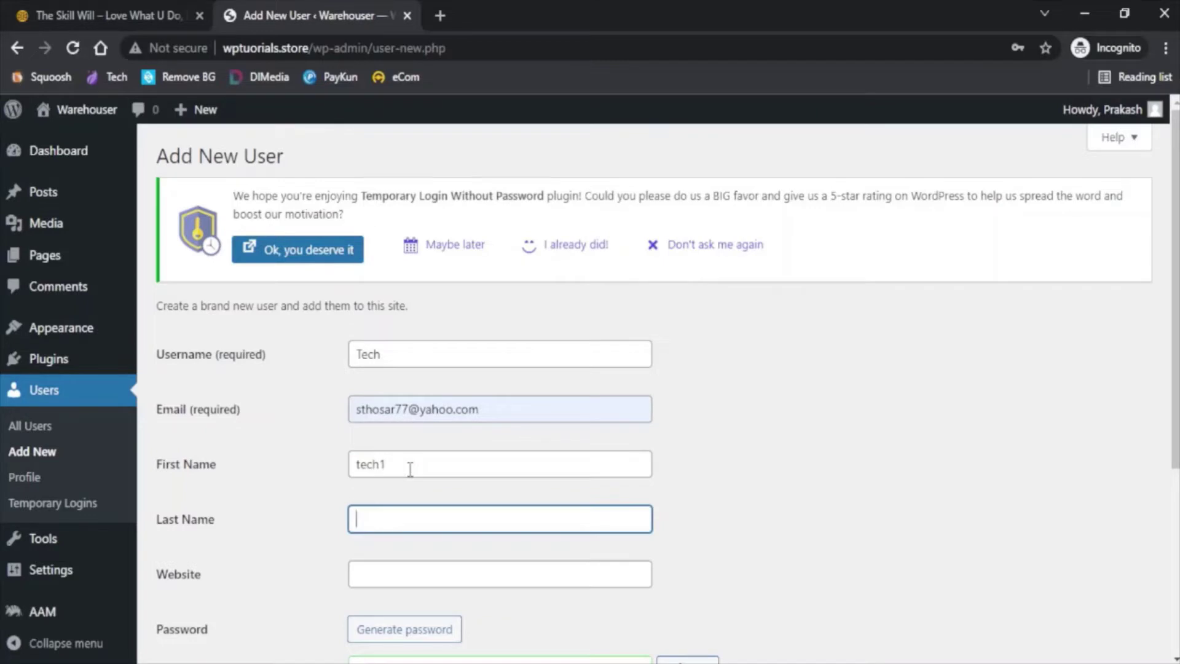
text(team member)
Enter a custom medium-strength password and create the account as a Subscriber.
scroll(430, 469, down, 3)
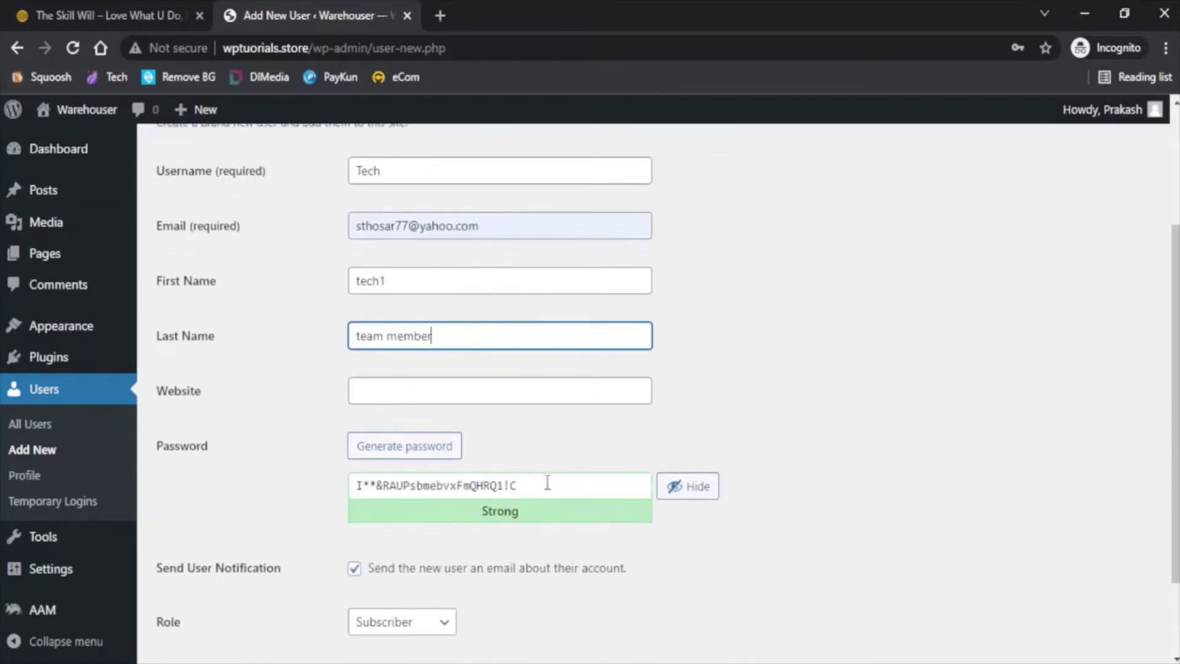
drag(545, 481, 340, 488)
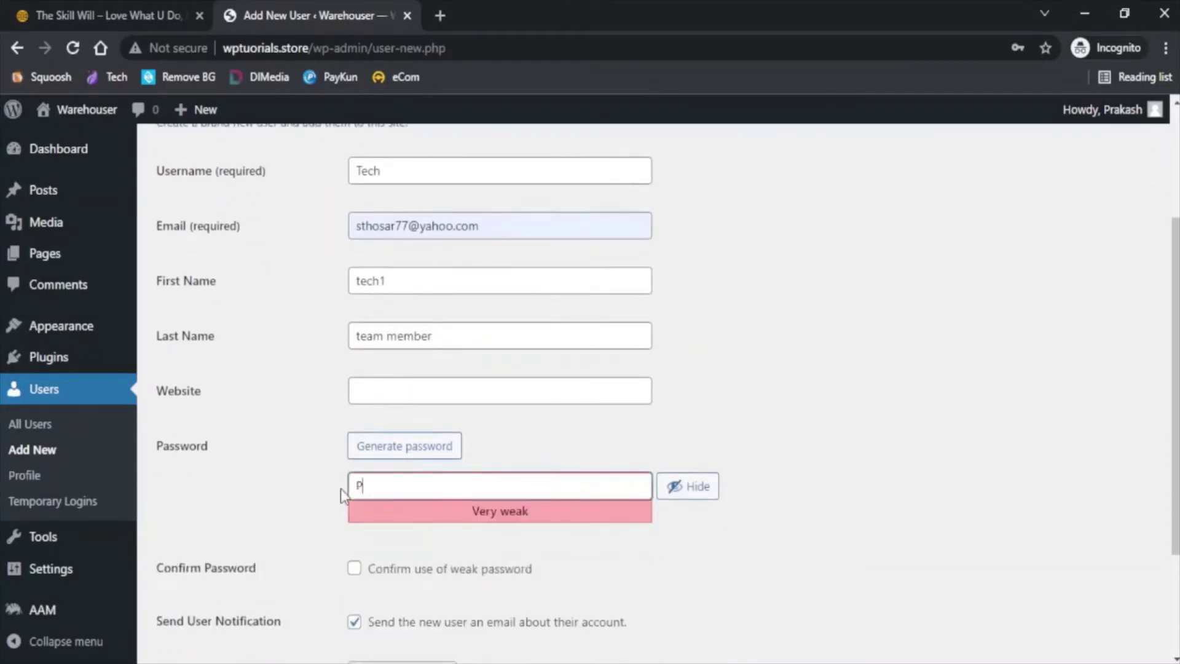
scroll(341, 488, down, 2)
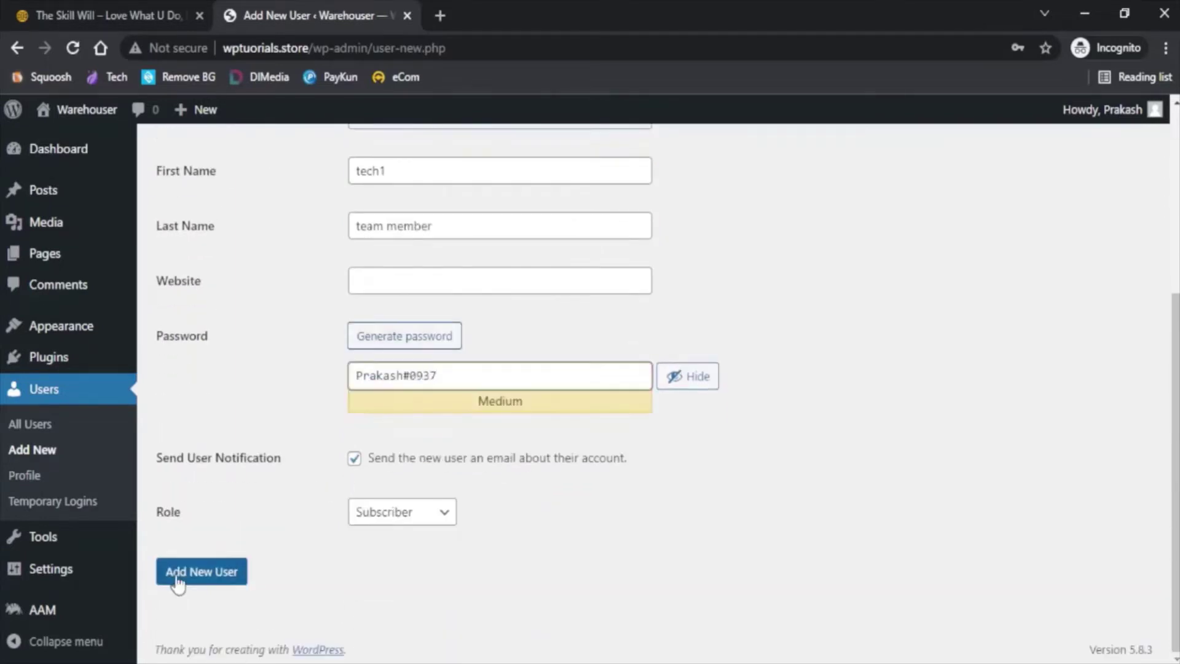
click(178, 582)
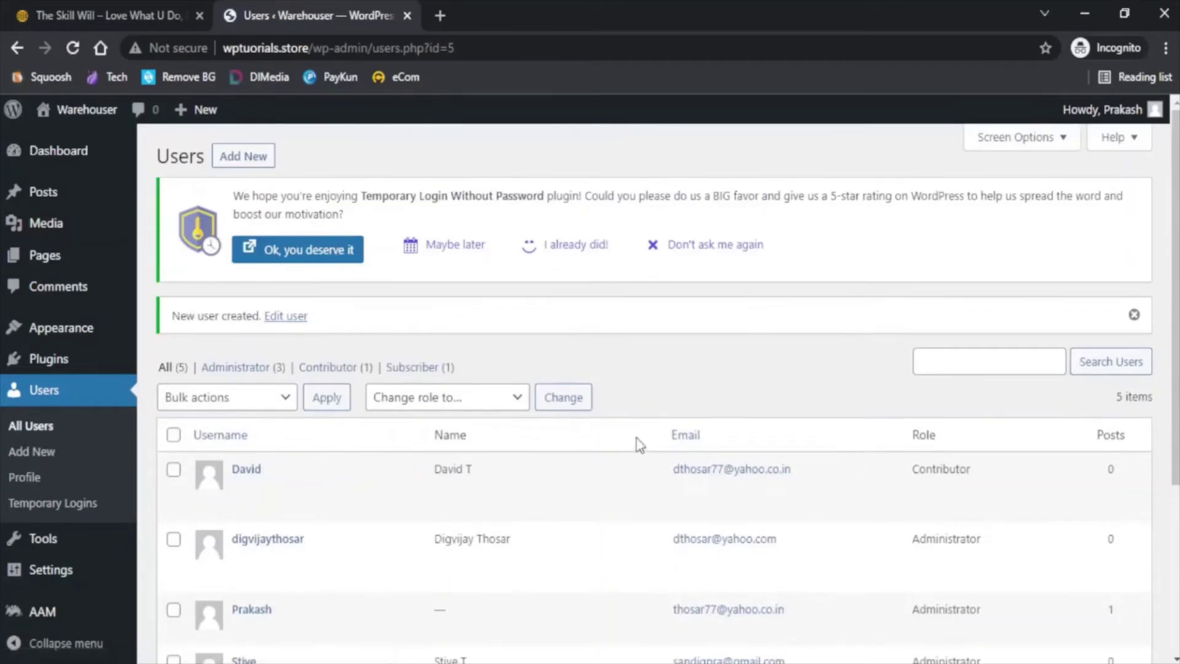
Change the tech team member's role from Subscriber to Administrator and update the profile.
scroll(671, 342, down, 3)
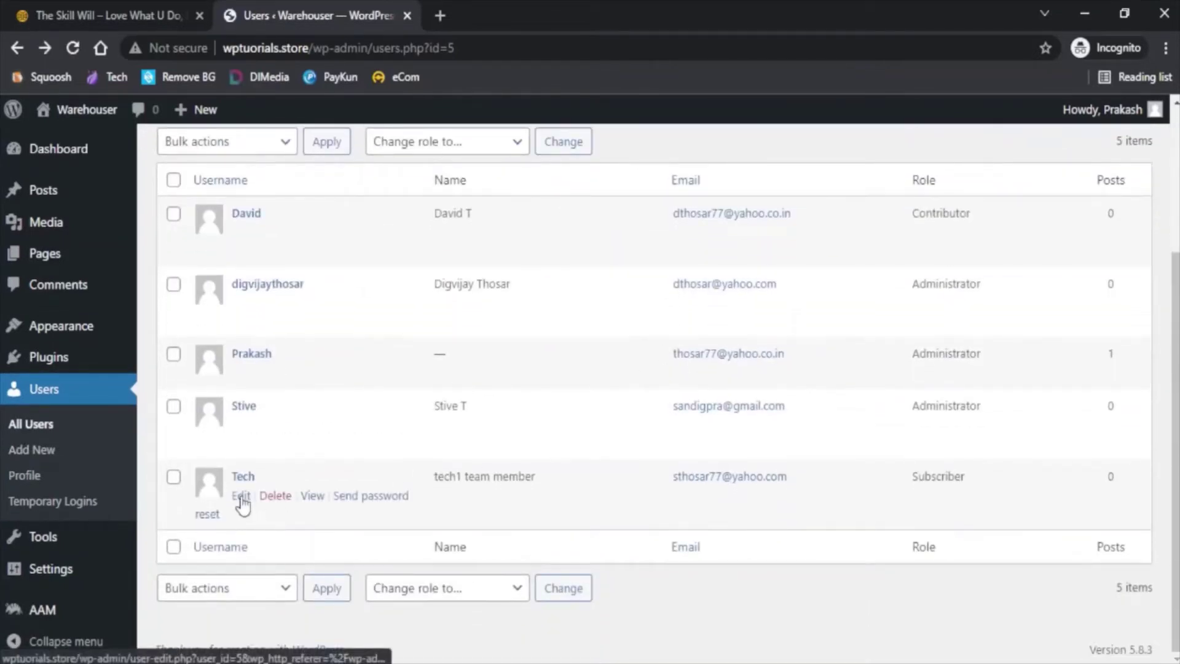
click(241, 499)
scroll(561, 345, down, 7)
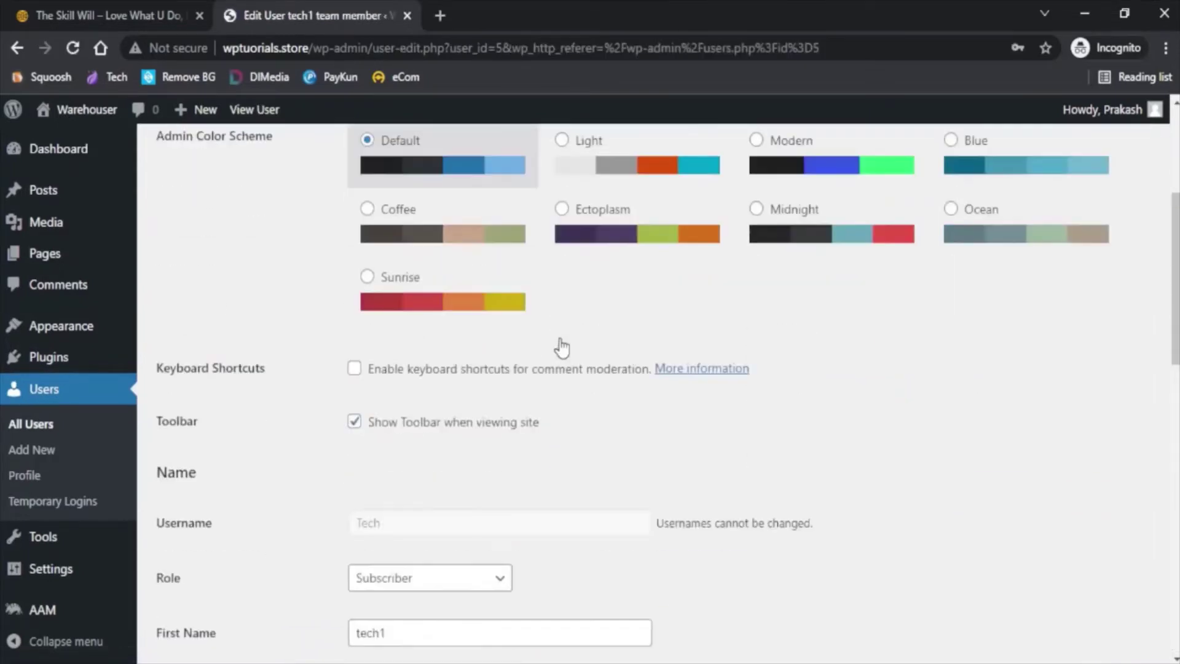
scroll(561, 348, down, 3)
click(408, 215)
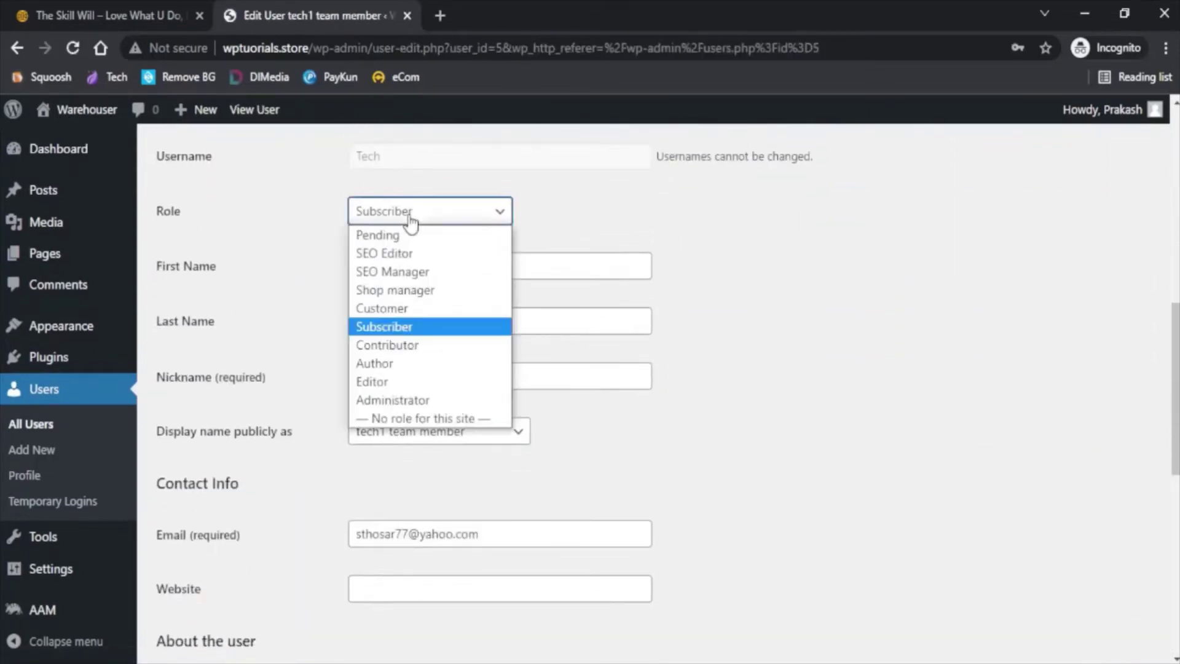
click(386, 401)
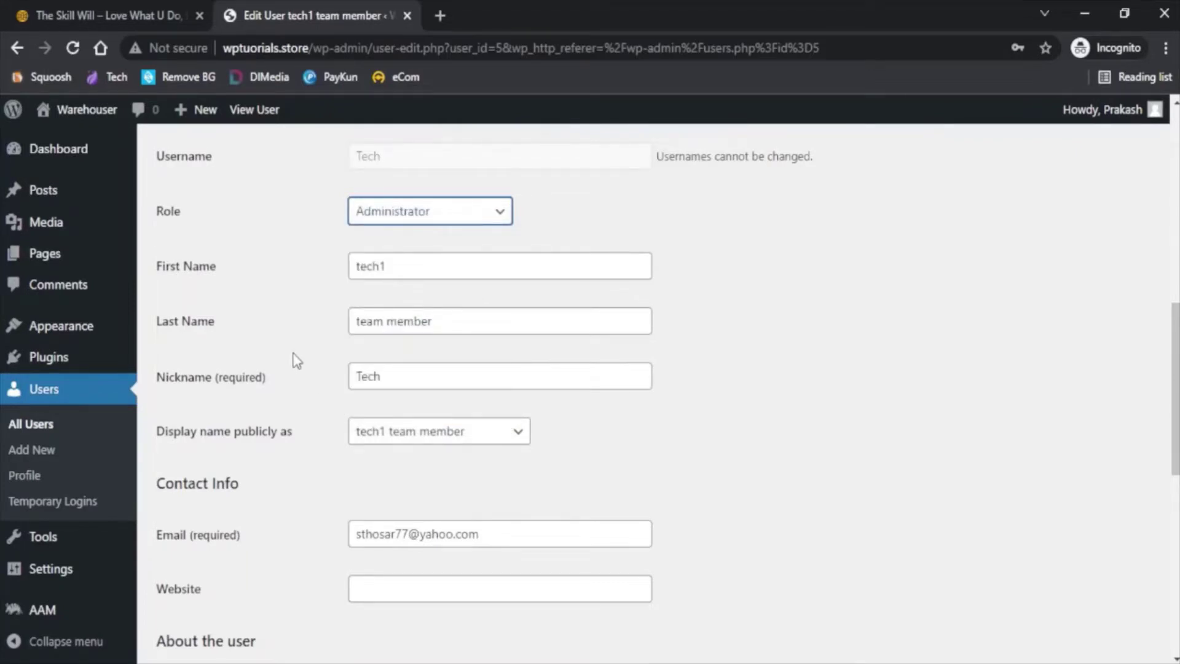
scroll(294, 354, down, 10)
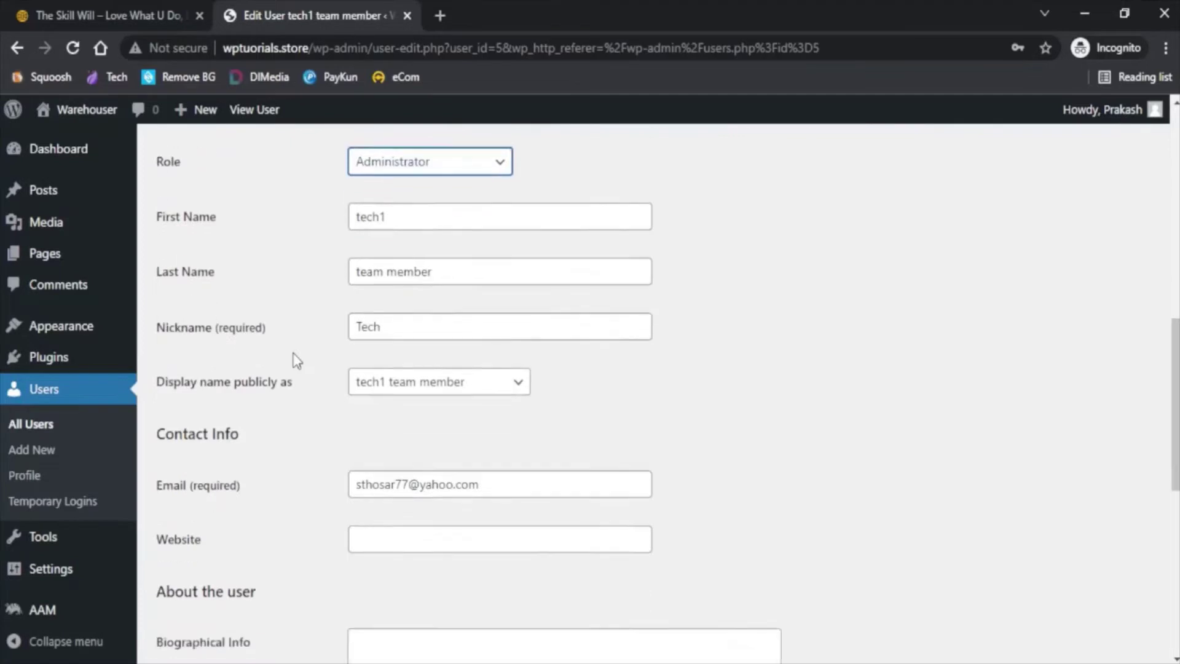
click(220, 573)
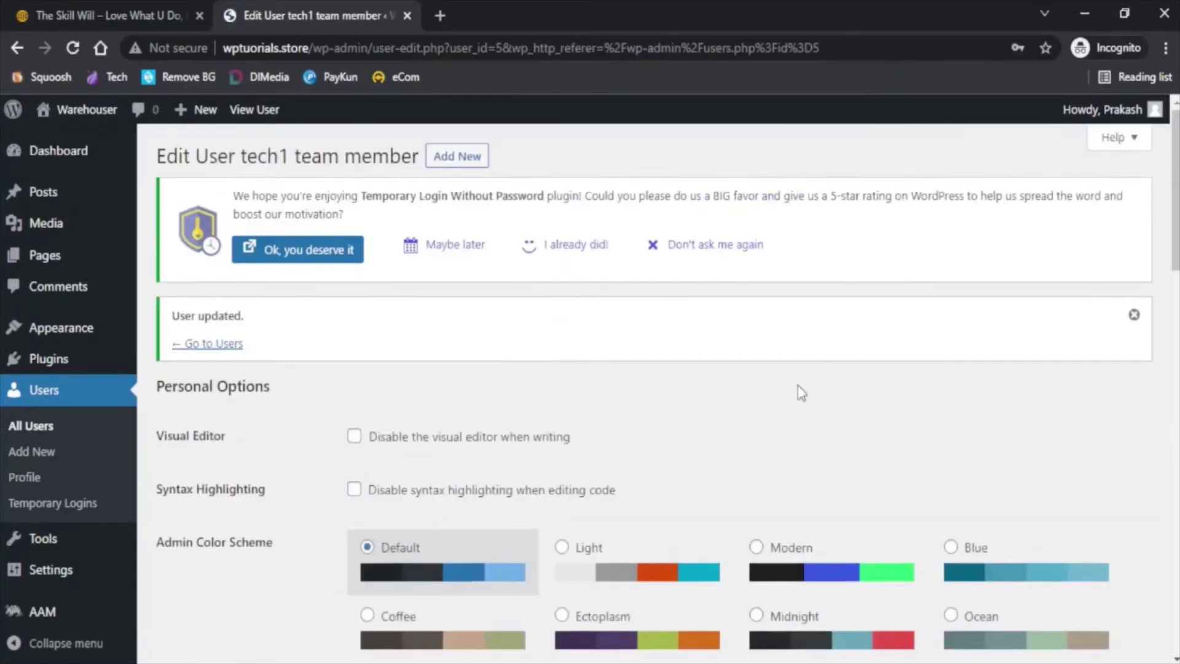
scroll(798, 389, down, 10)
scroll(801, 393, down, 3)
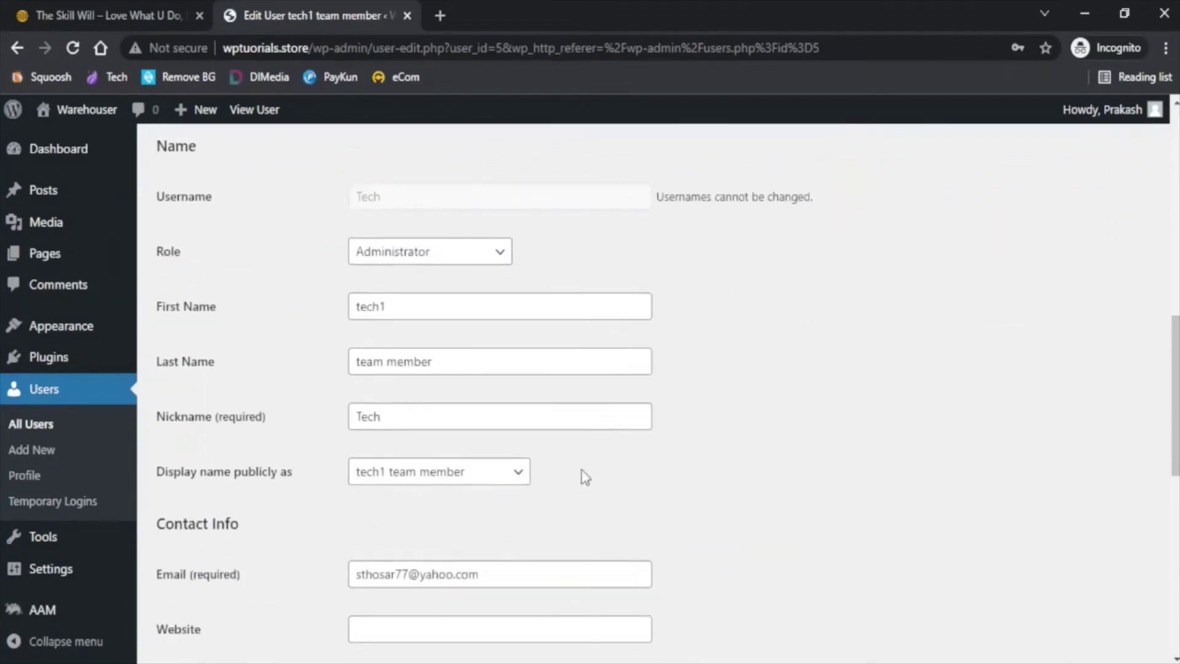
drag(489, 485, 349, 498)
key(ctrl+c)
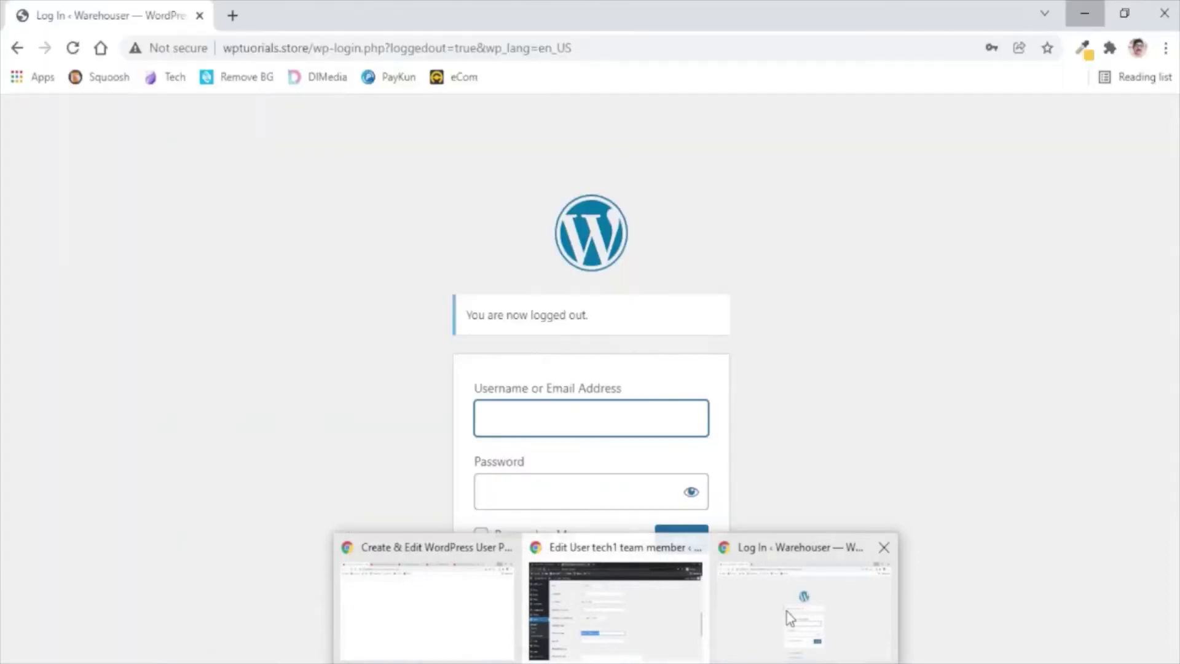
Log in as the tech team member in the second window using the copied email and password.
click(786, 611)
key(ctrl+v)
key(Tab)
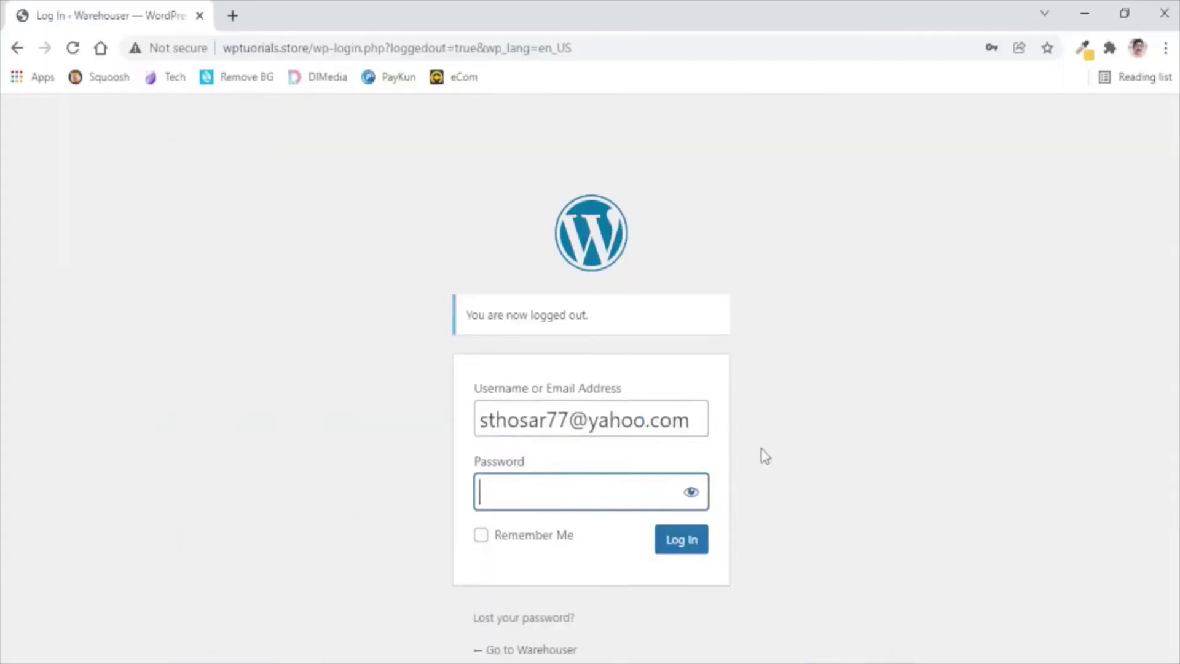
text(***********)
key(Return)
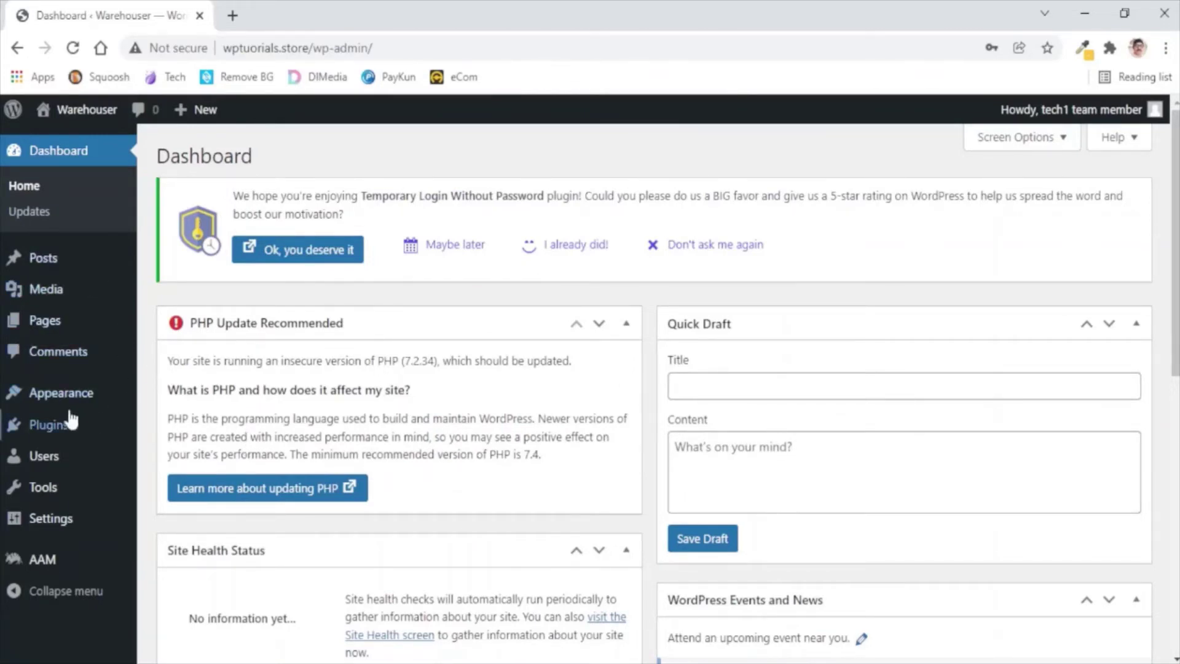
mouse_move(57, 434)
In AAM, select the tech team member user and open their Backend Menu settings.
click(618, 622)
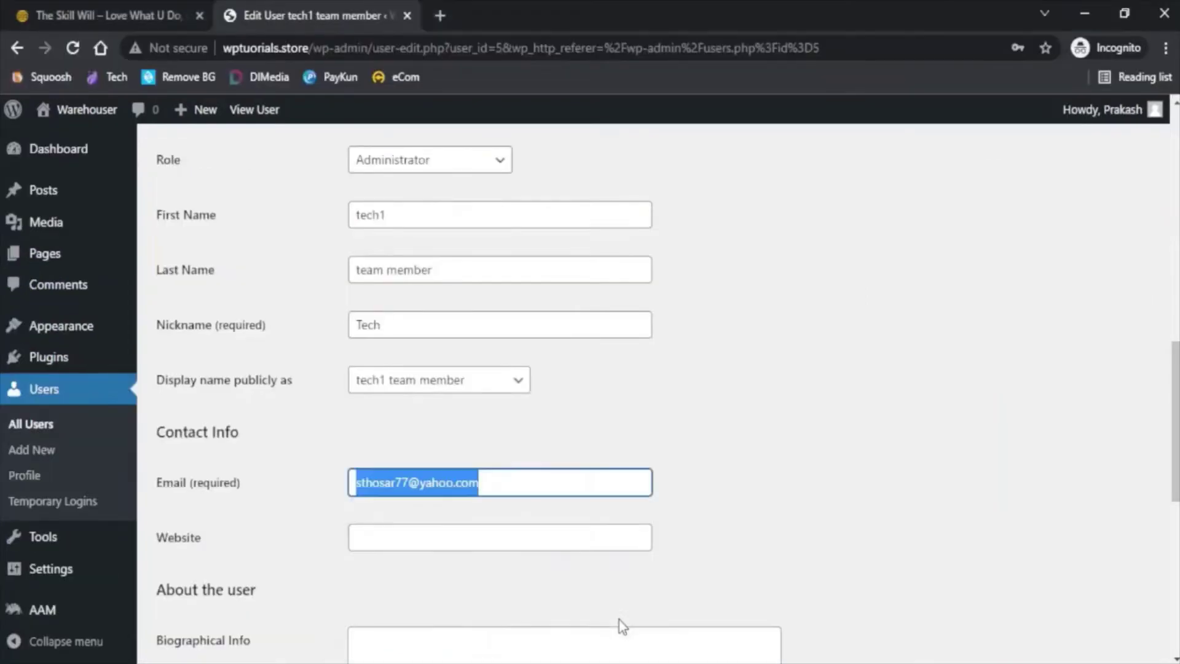
click(744, 406)
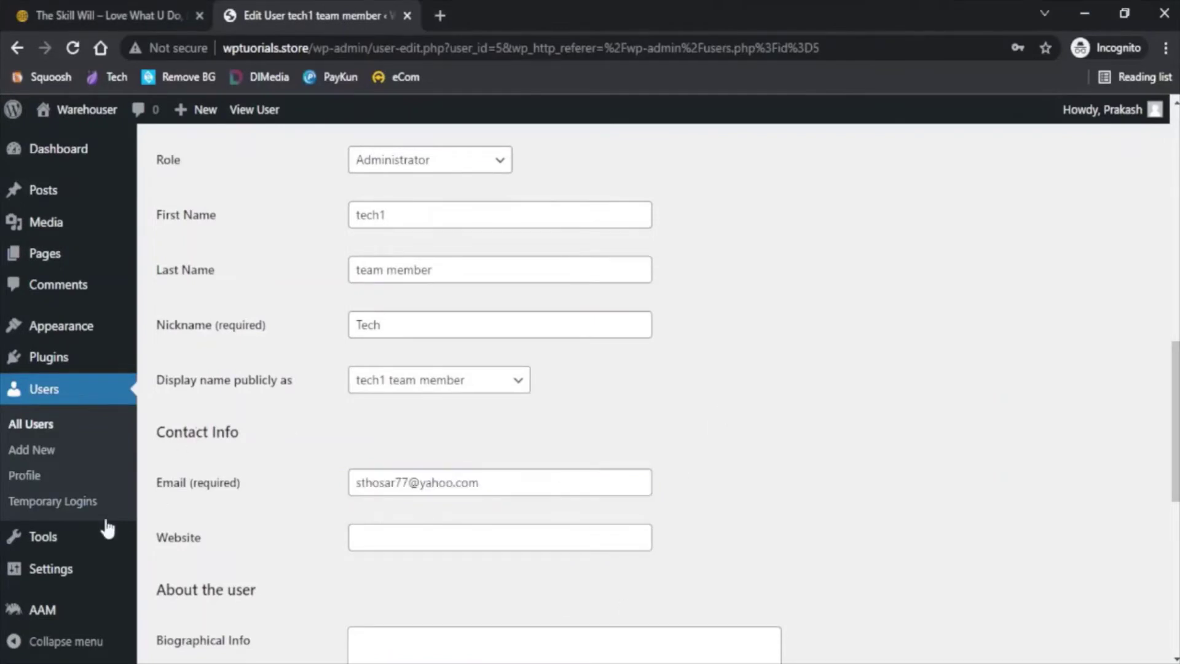
click(45, 611)
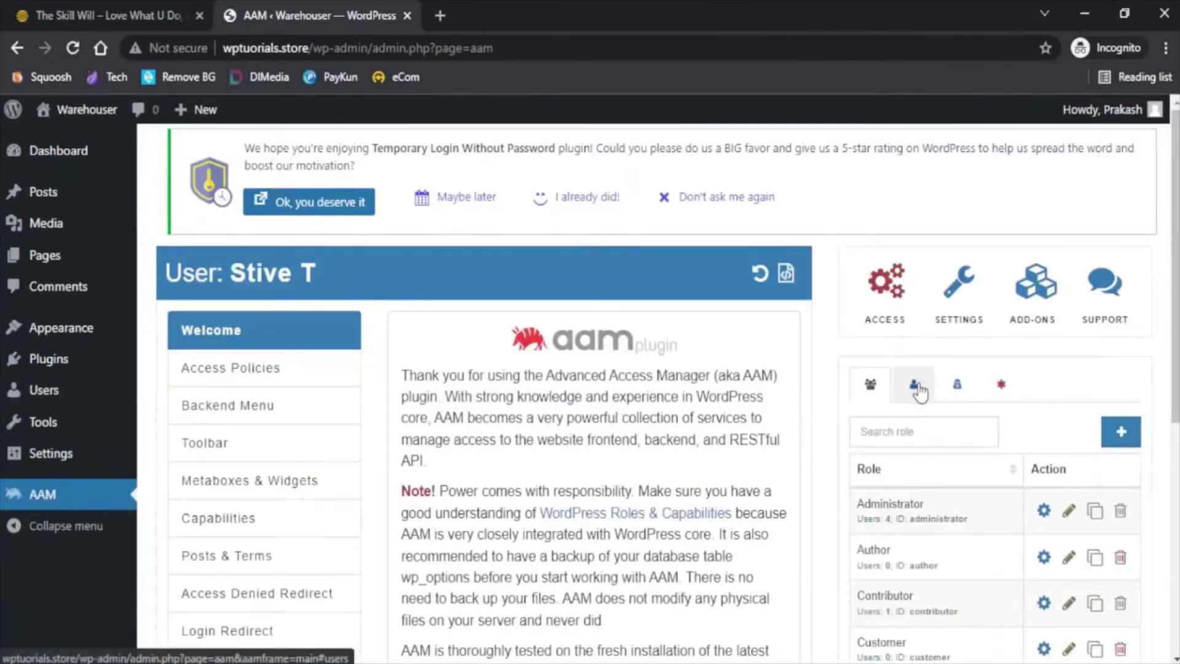
click(915, 389)
scroll(838, 455, down, 3)
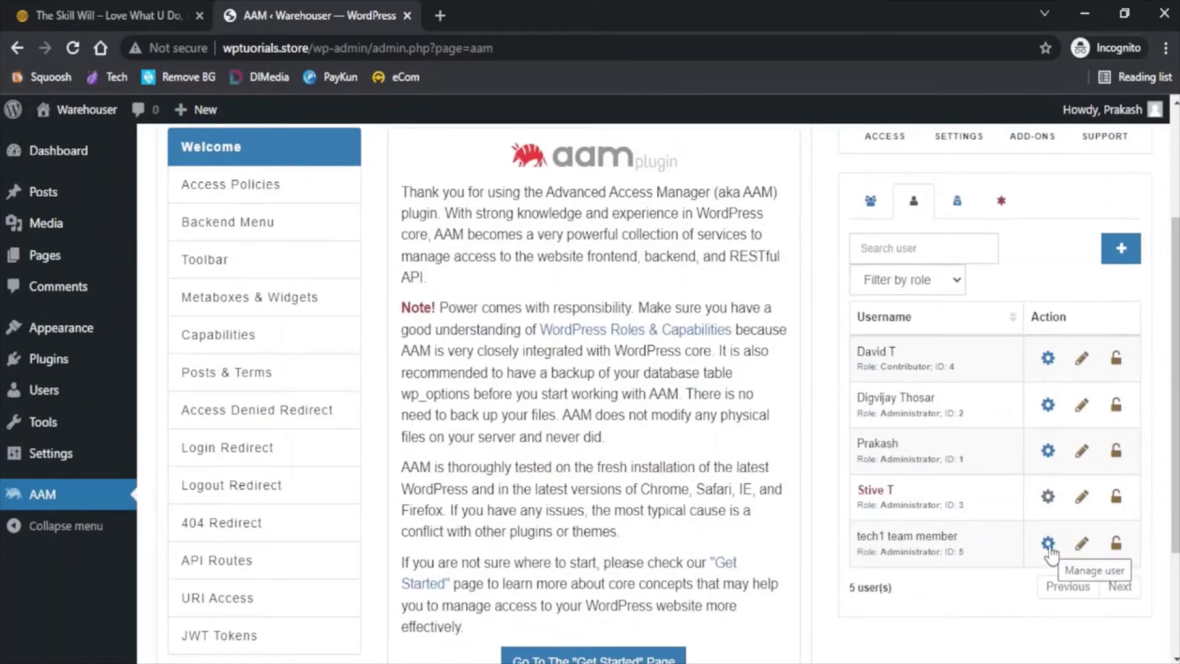
click(1047, 543)
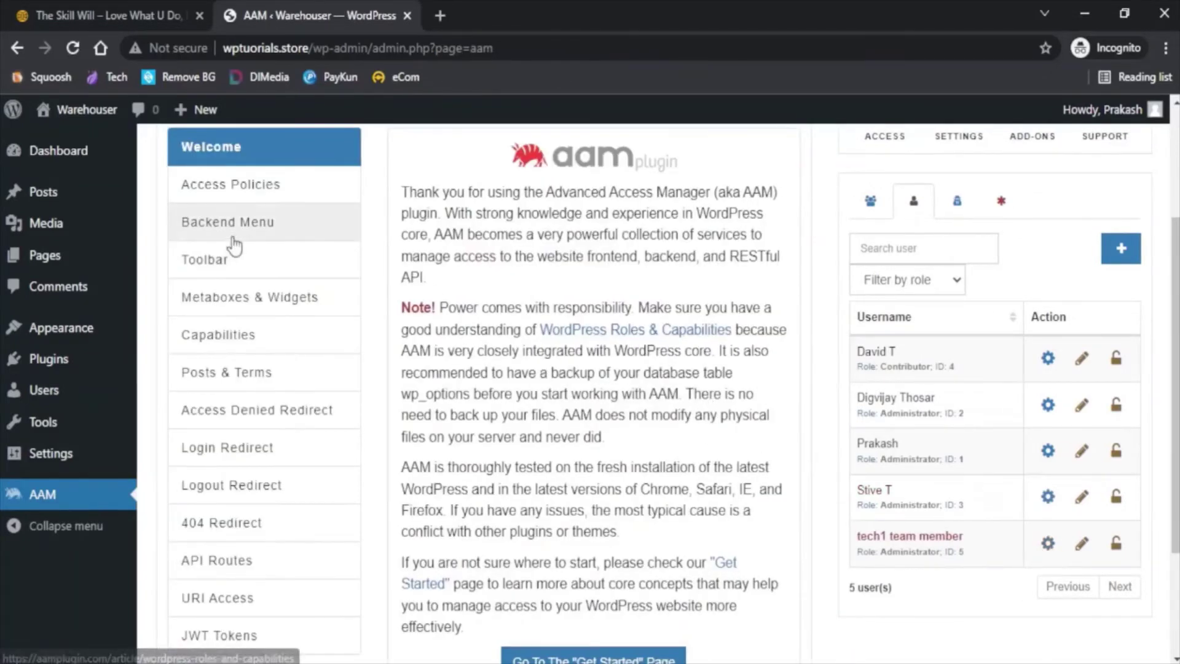
click(218, 228)
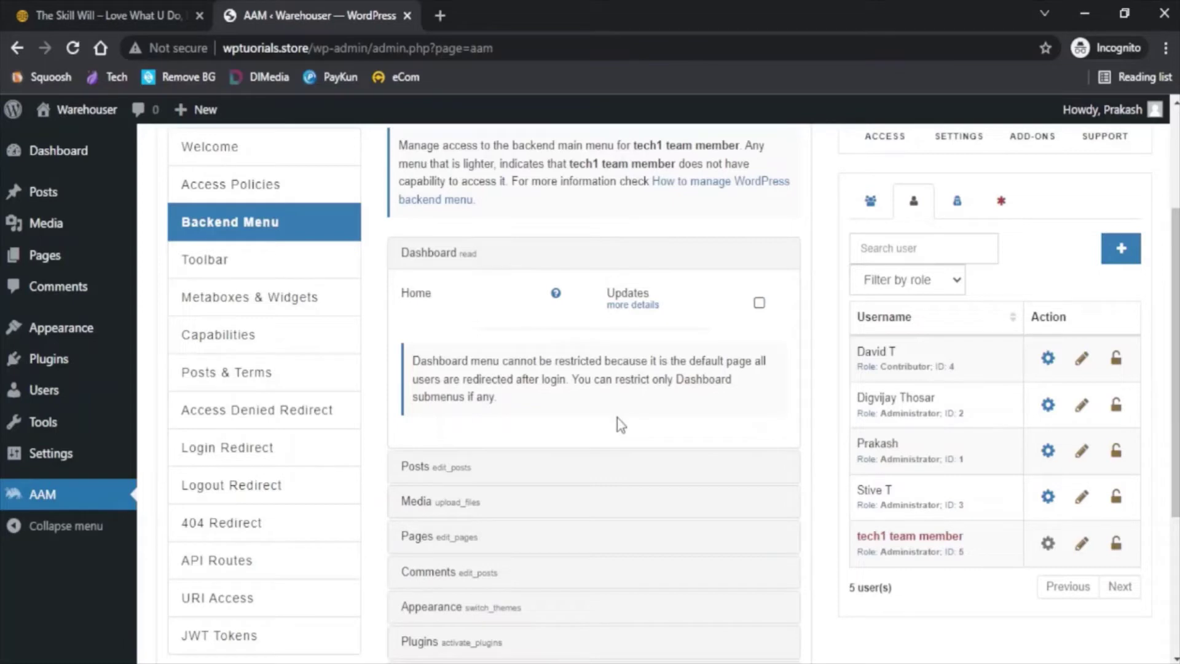
Restrict the Posts submenus All Posts, Add New, Categories and Tags.
click(426, 472)
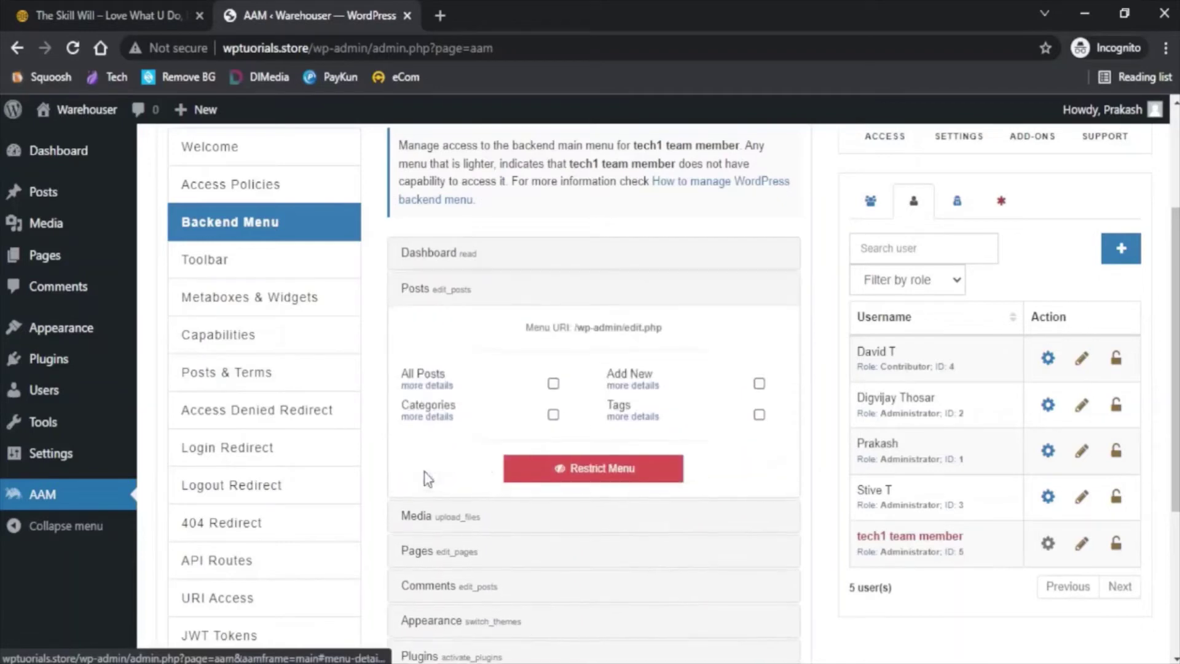
click(553, 383)
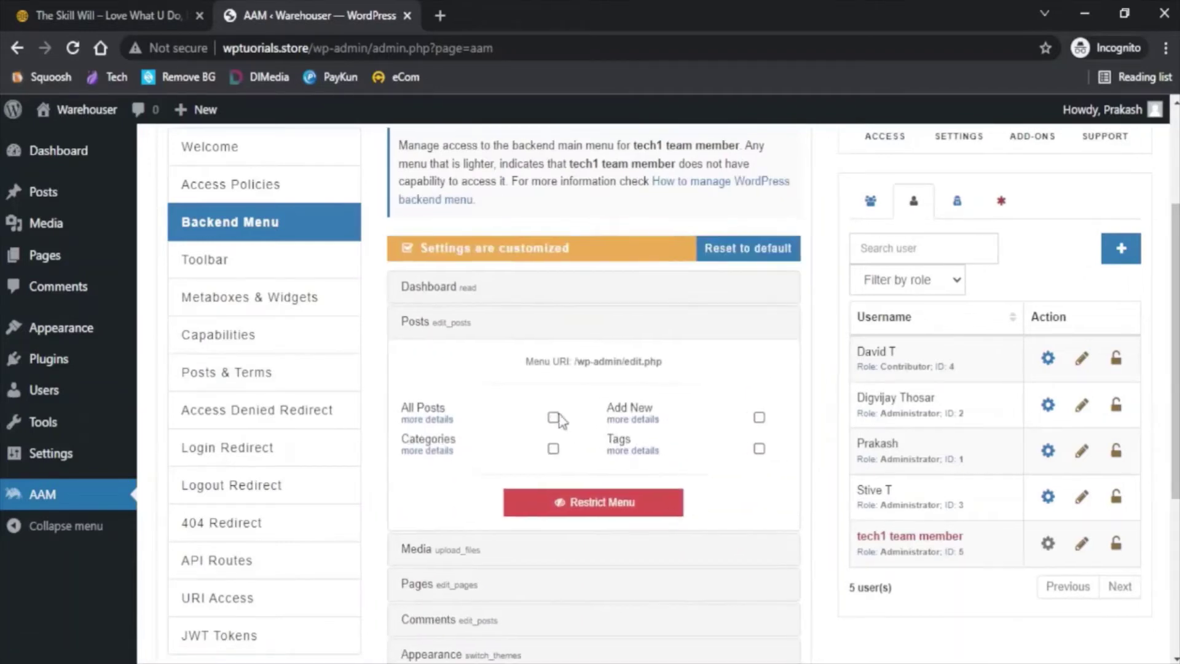
click(759, 417)
click(759, 449)
click(553, 417)
click(553, 448)
Reload the team member's Dashboard to confirm Posts is gone, then return to AAM.
click(802, 608)
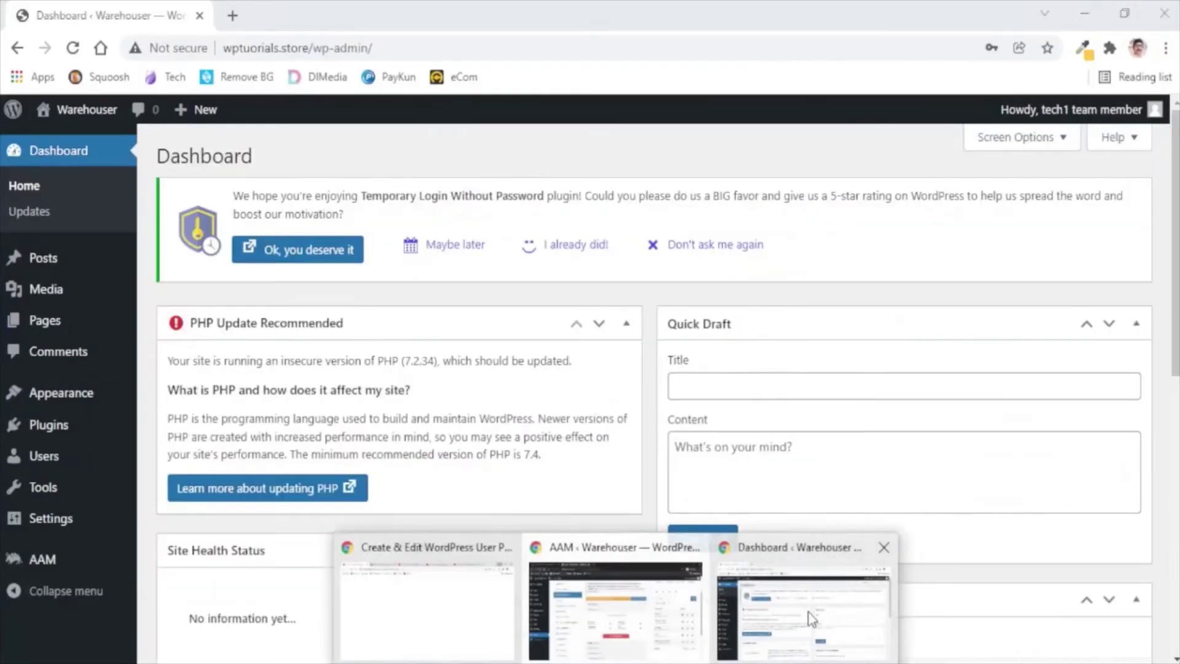
click(73, 49)
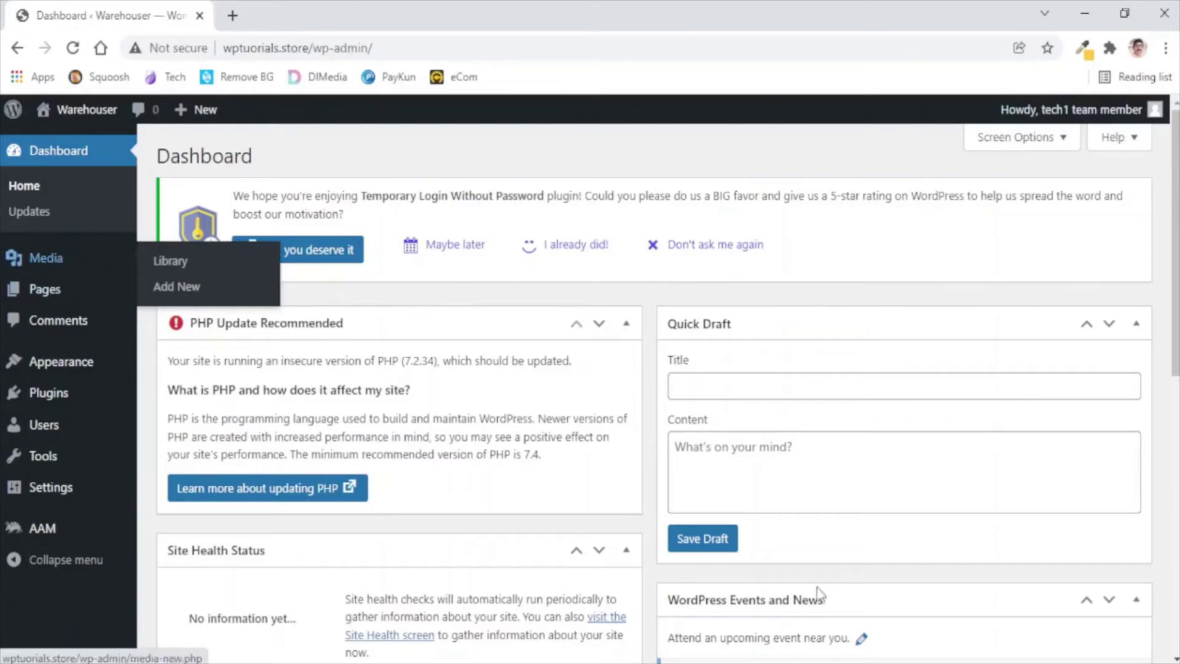
mouse_move(617, 663)
click(621, 602)
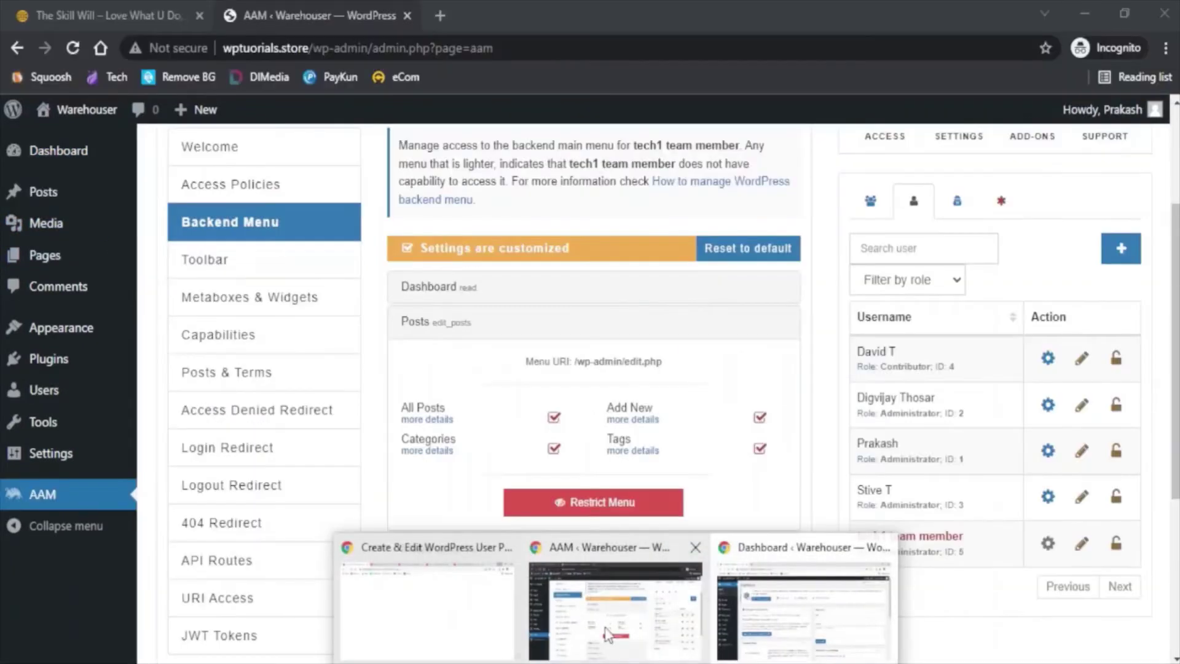
Expand Media and restrict its Library and Add New submenus for the team member.
scroll(571, 485, down, 1)
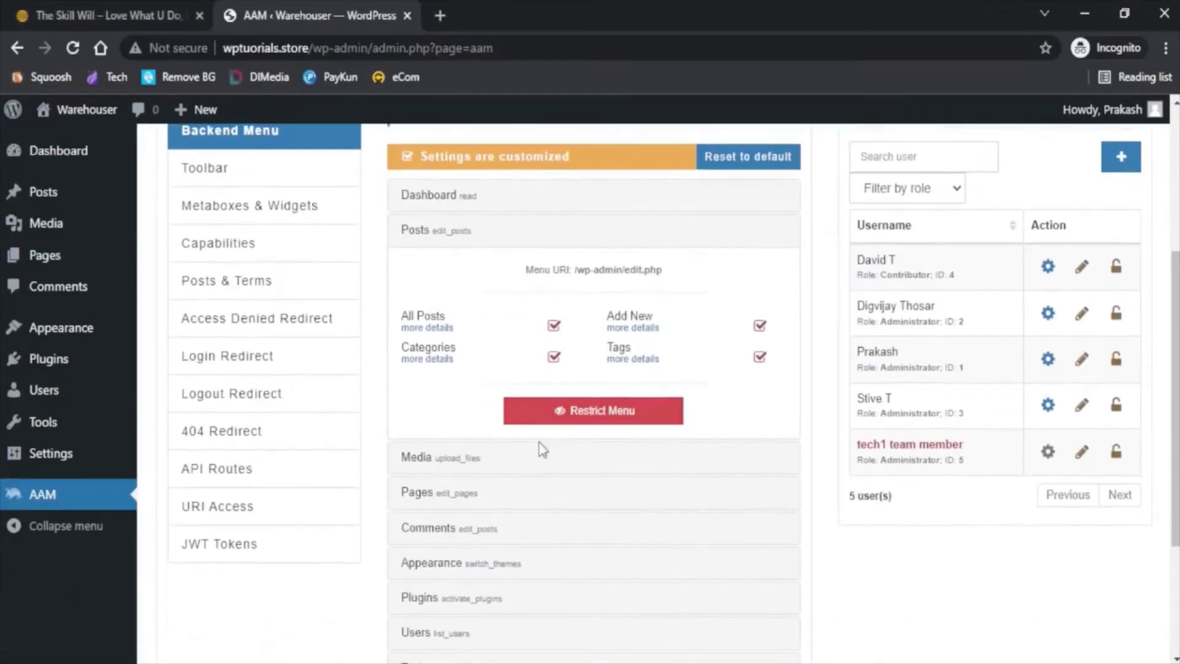
click(430, 460)
click(553, 362)
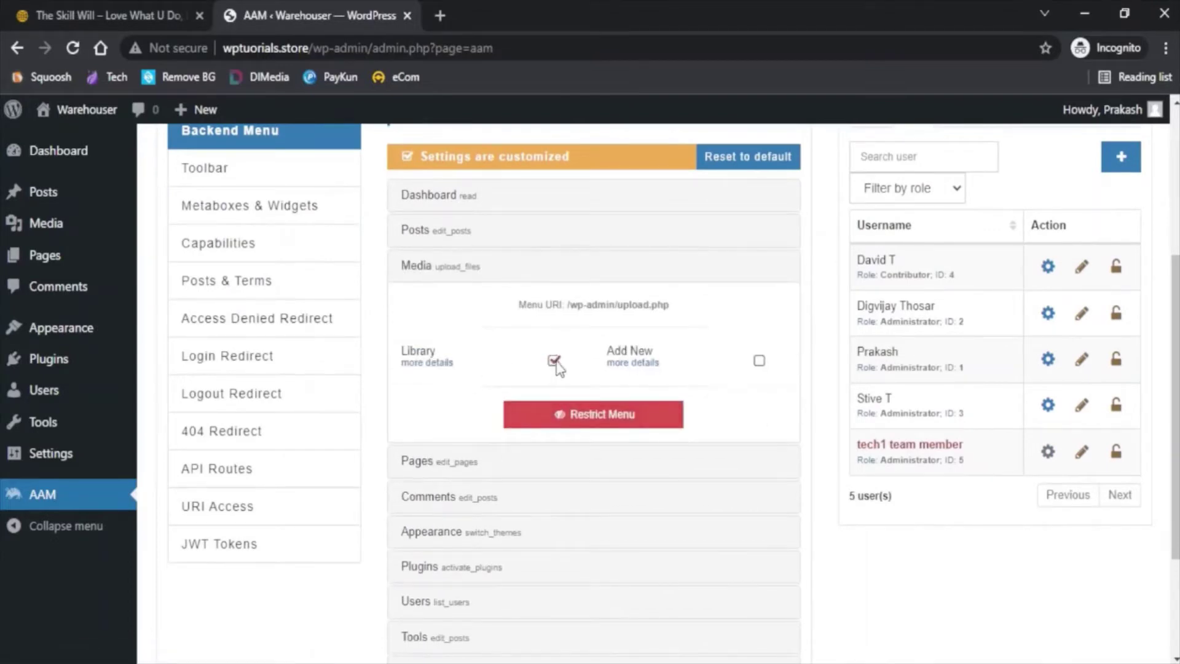
click(760, 361)
Reload the team member's Dashboard with F5 to confirm Media is gone, then return to AAM.
click(837, 627)
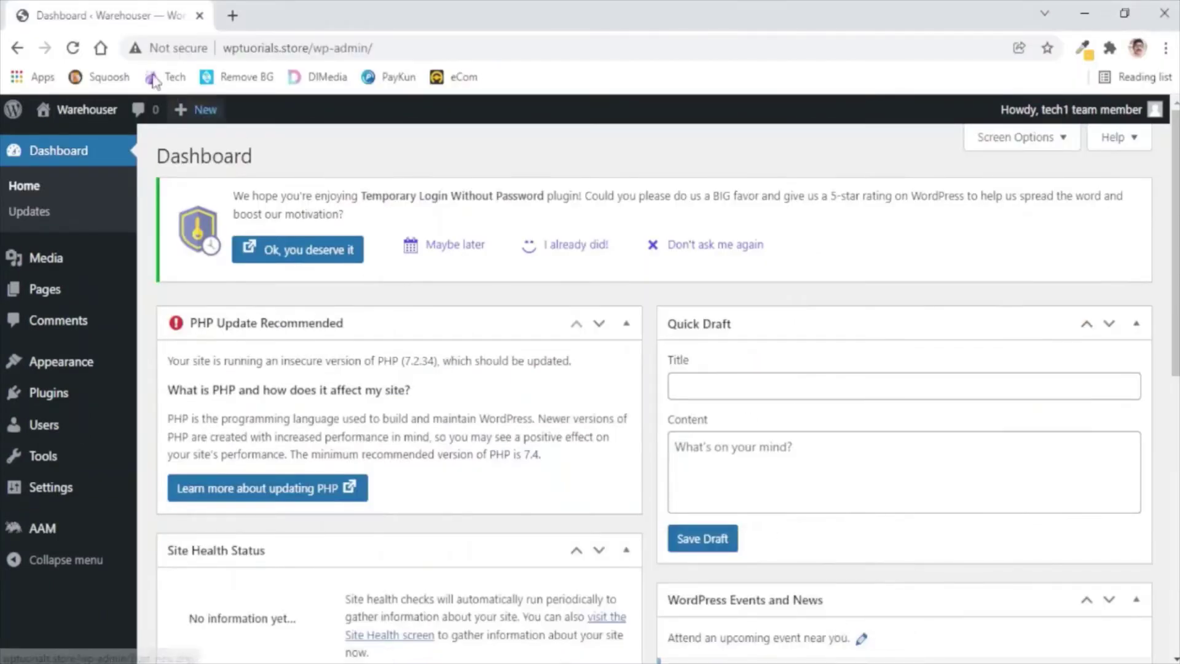
key(F5)
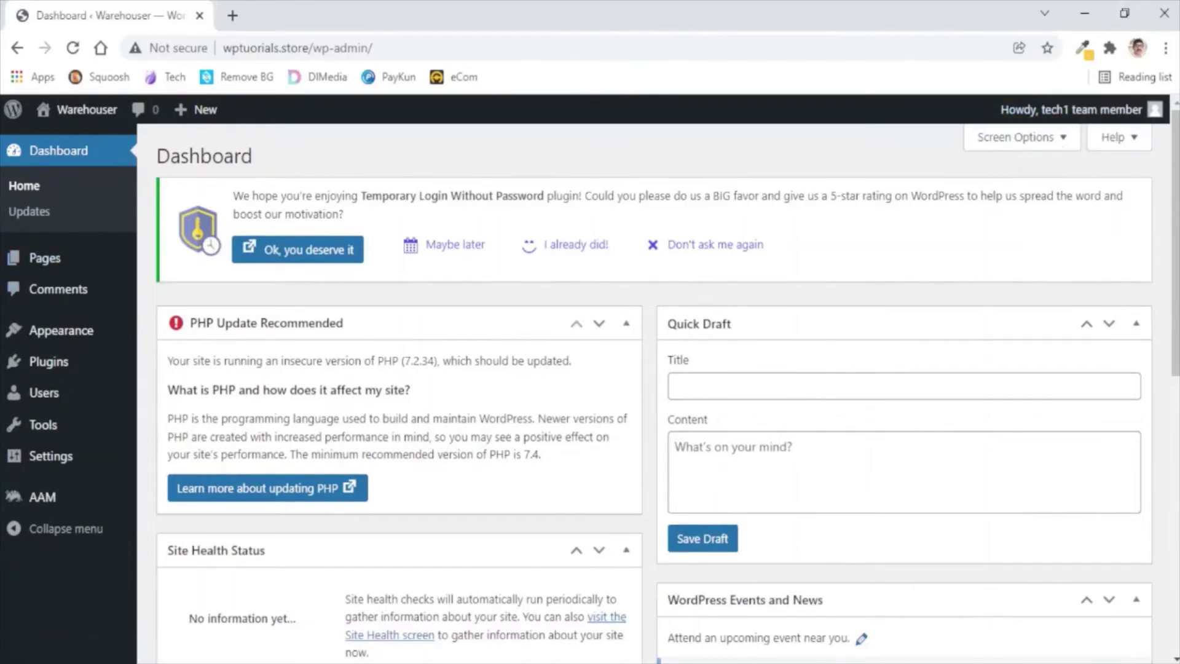
click(667, 621)
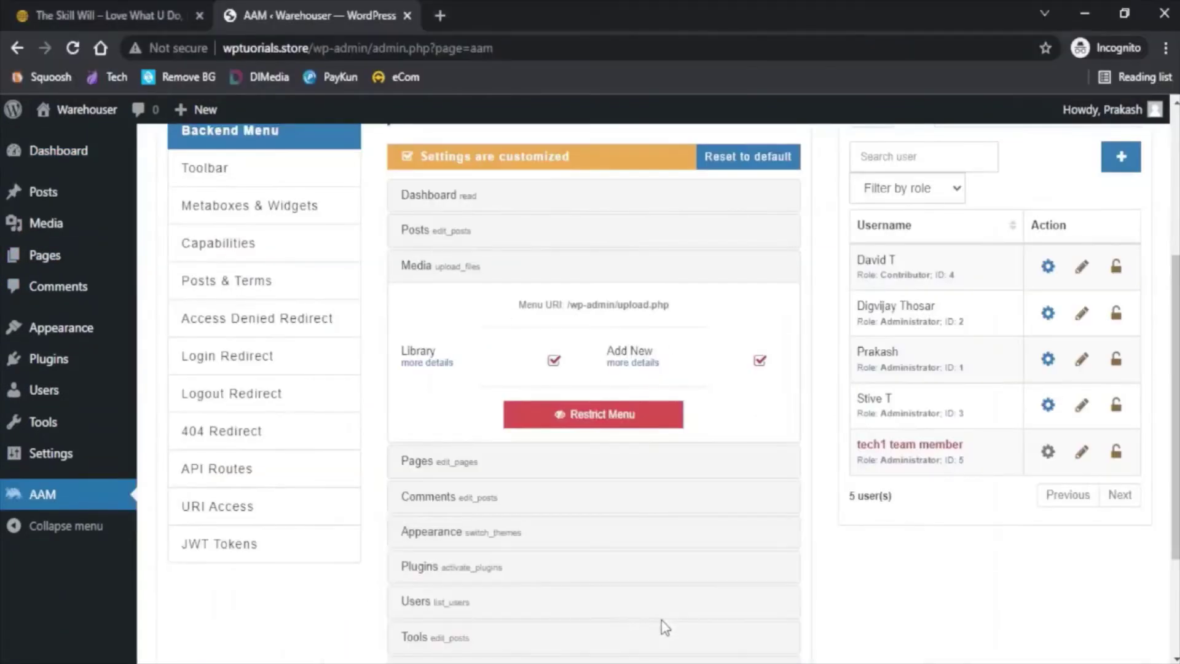
Restrict the Pages submenus All Pages and Add New for the team member.
click(424, 462)
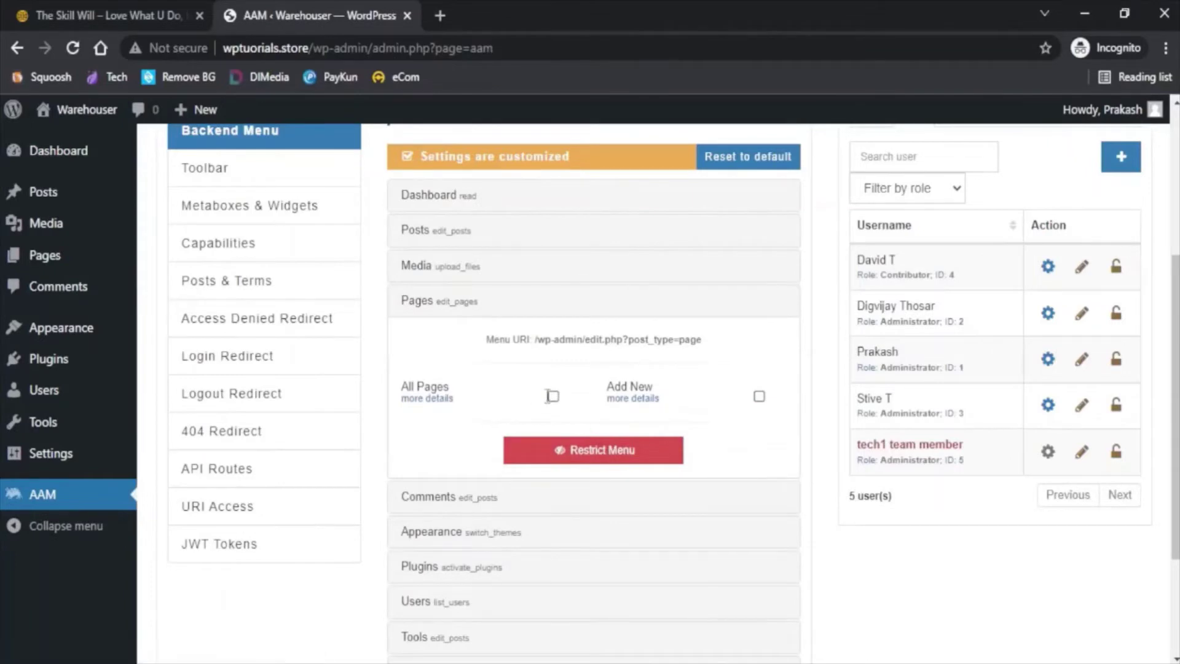
click(554, 396)
click(759, 396)
scroll(467, 406, down, 2)
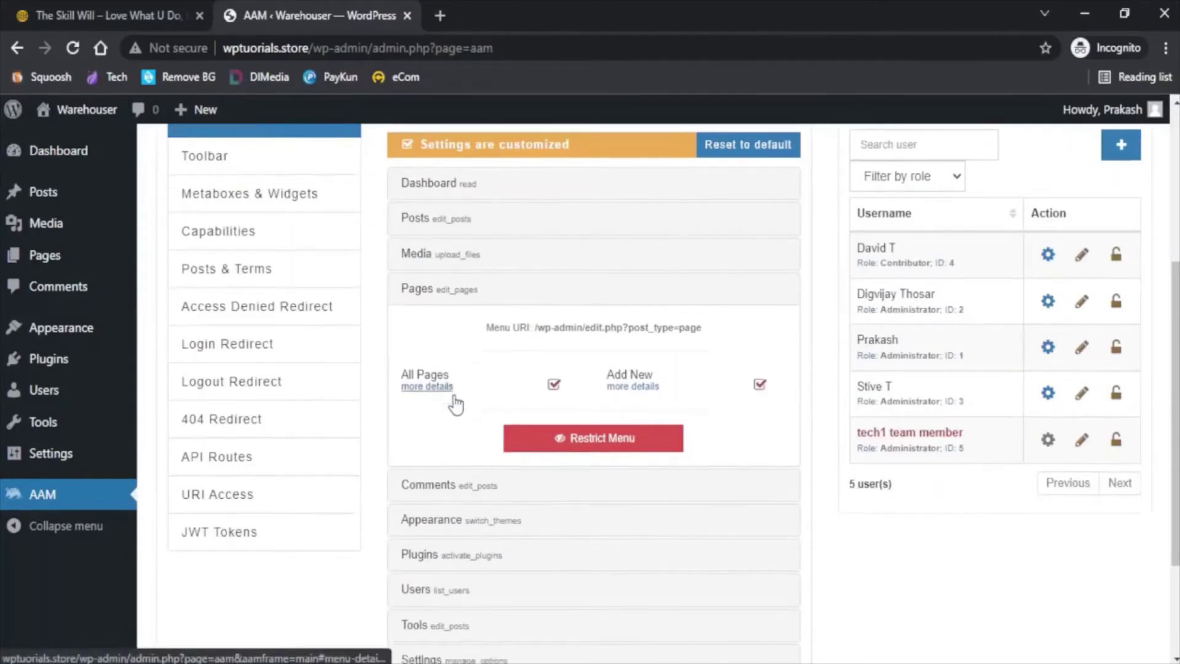
Hide Appearance's Menus, Background and Theme Editor, and expand the Plugins items.
click(512, 404)
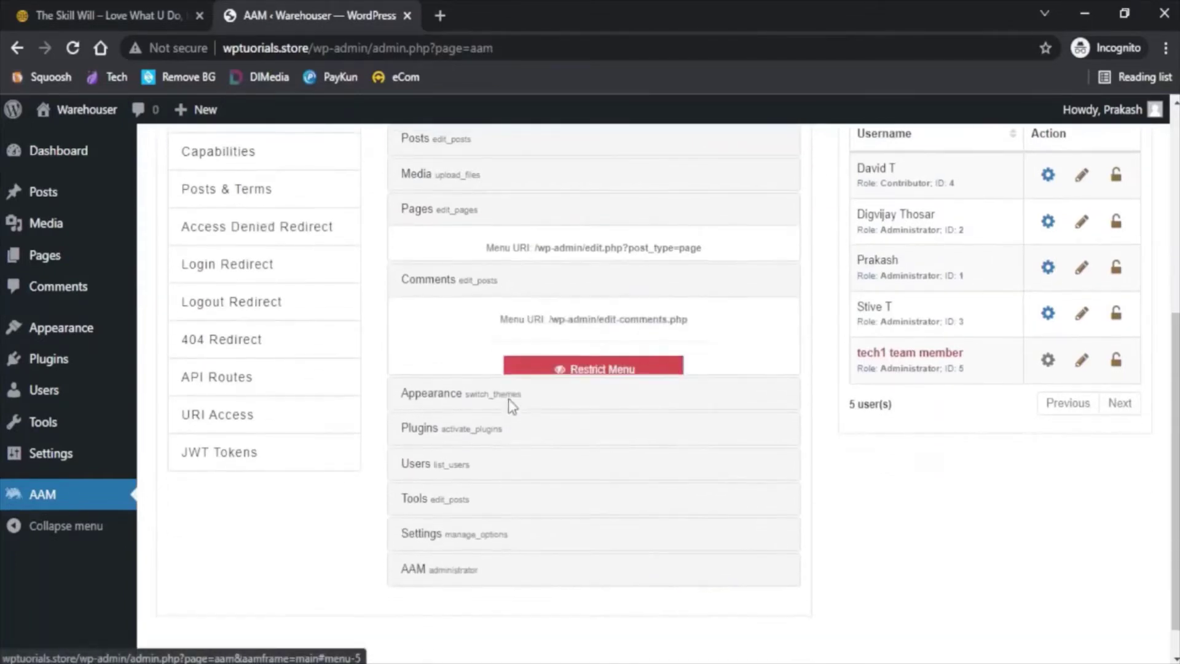
click(437, 385)
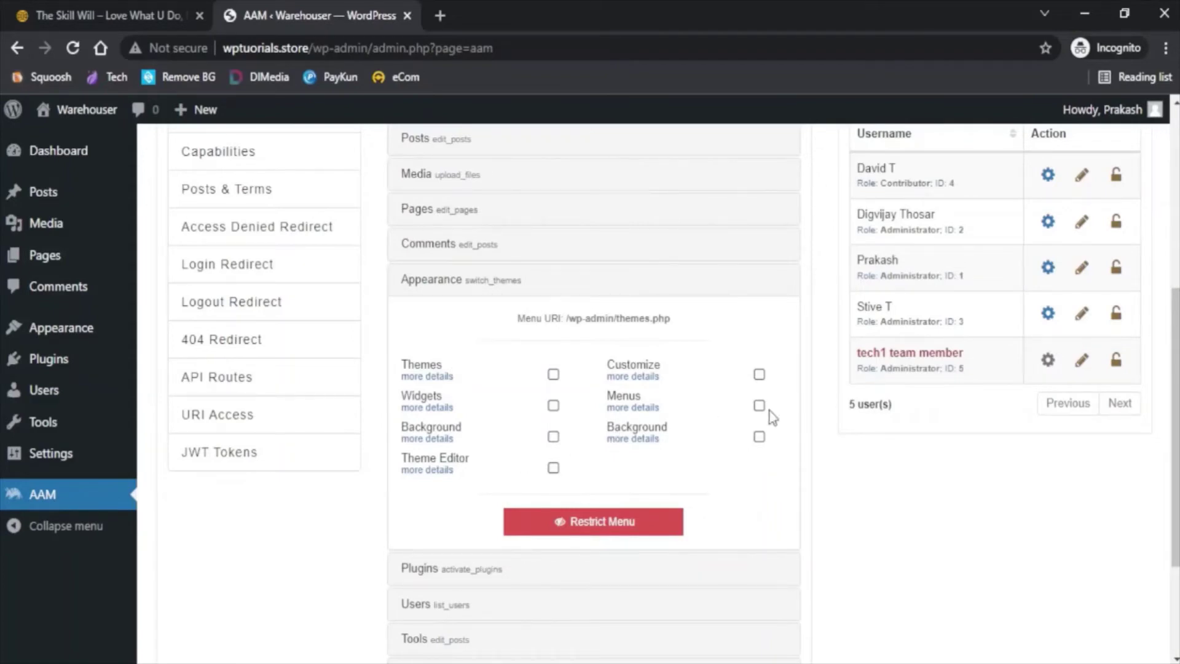
click(553, 467)
scroll(510, 467, down, 3)
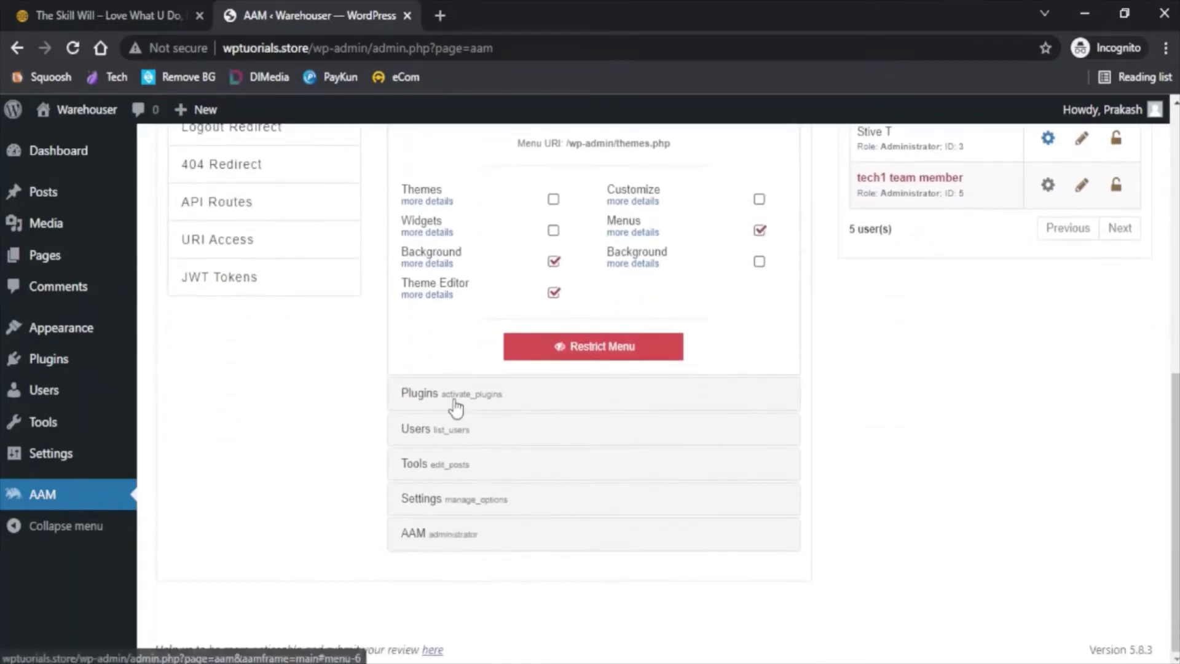
click(456, 401)
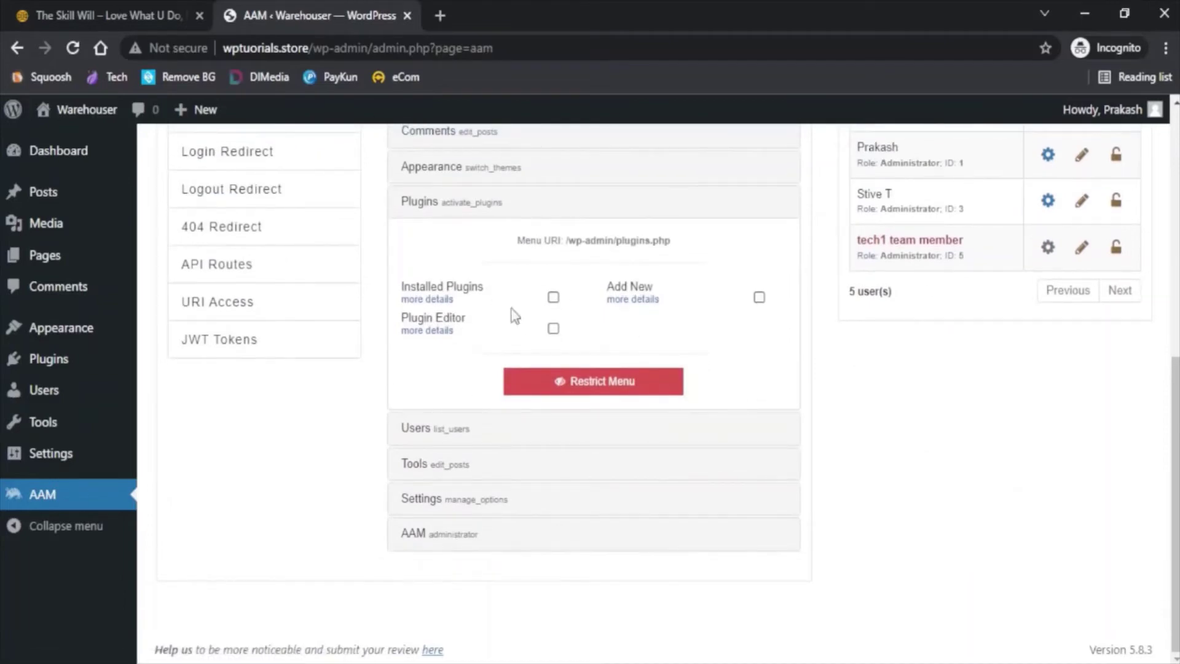
Hide all four Users submenus: All Users, Profile, Add New and Temporary Logins.
click(424, 428)
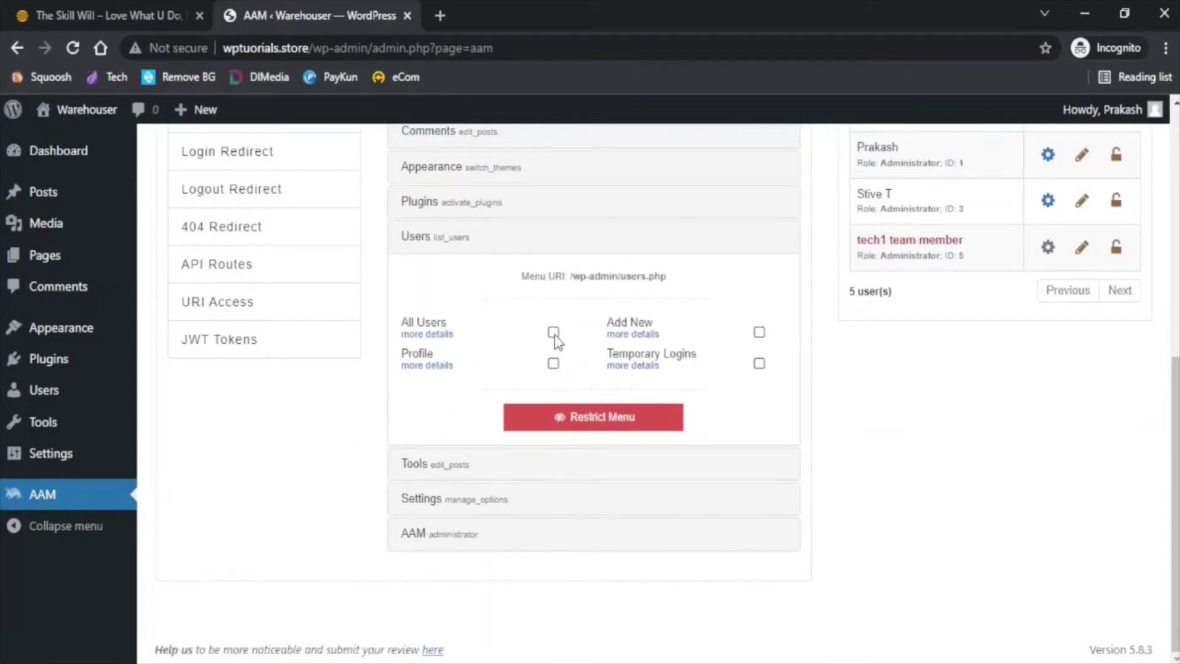
click(554, 333)
click(553, 363)
click(759, 333)
click(759, 364)
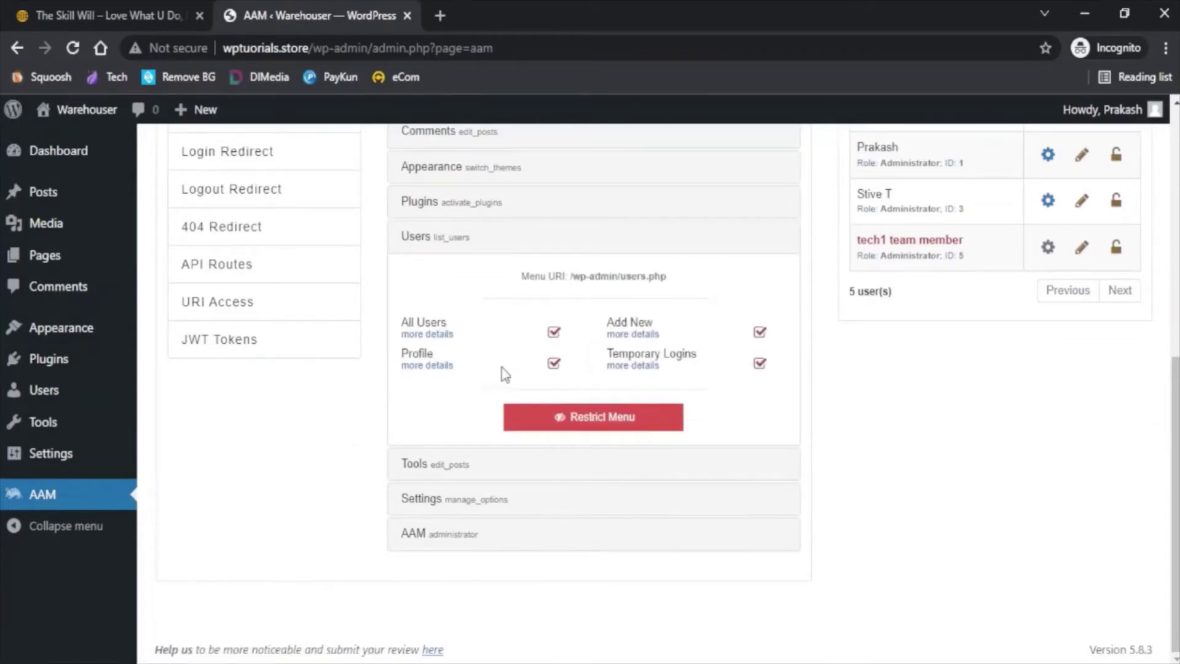
Hide the Tools submenus: Import, Export, Site Health, Export/Erase Personal Data and WP Reset.
click(439, 471)
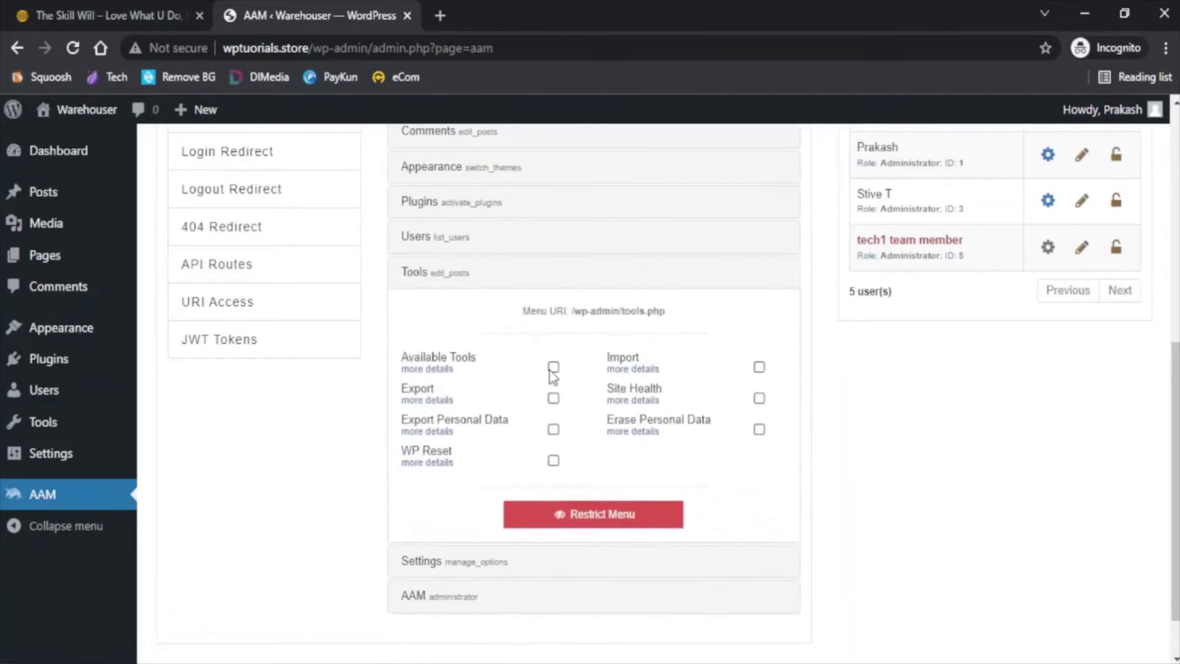
click(554, 398)
click(554, 429)
click(554, 460)
click(759, 367)
click(760, 398)
click(759, 428)
Hide all seven Settings submenus, General through Permalinks, then go to the team member's window.
click(424, 562)
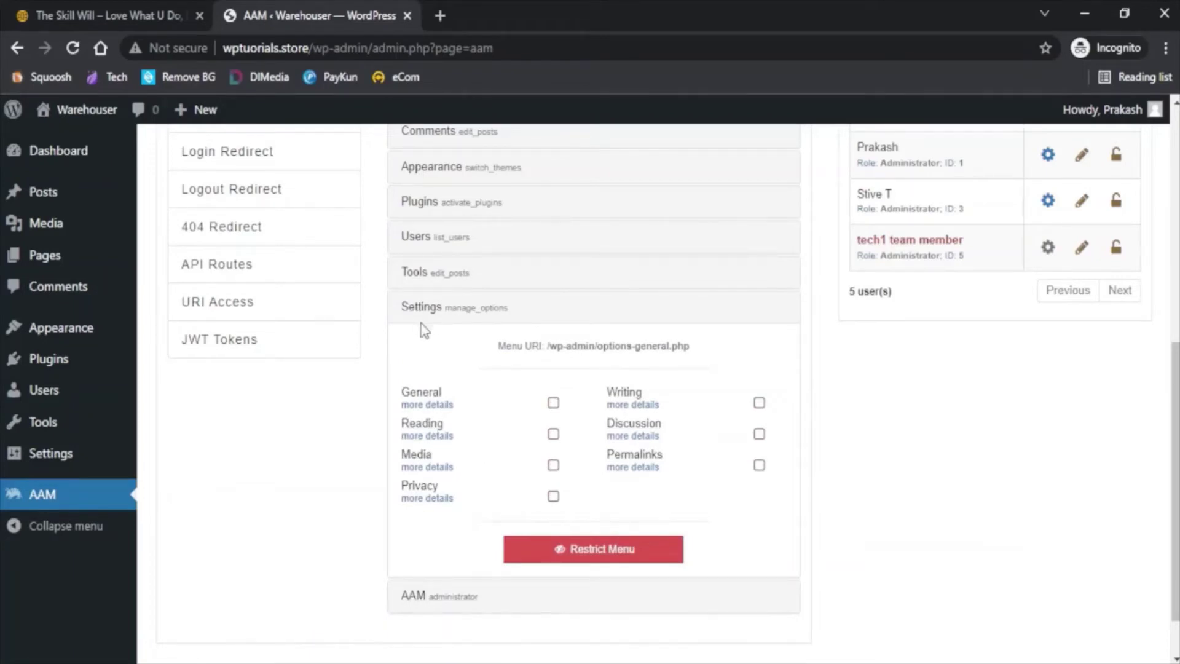
click(553, 402)
click(553, 434)
click(553, 465)
click(553, 496)
click(760, 402)
click(760, 434)
click(760, 465)
scroll(700, 479, down, 1)
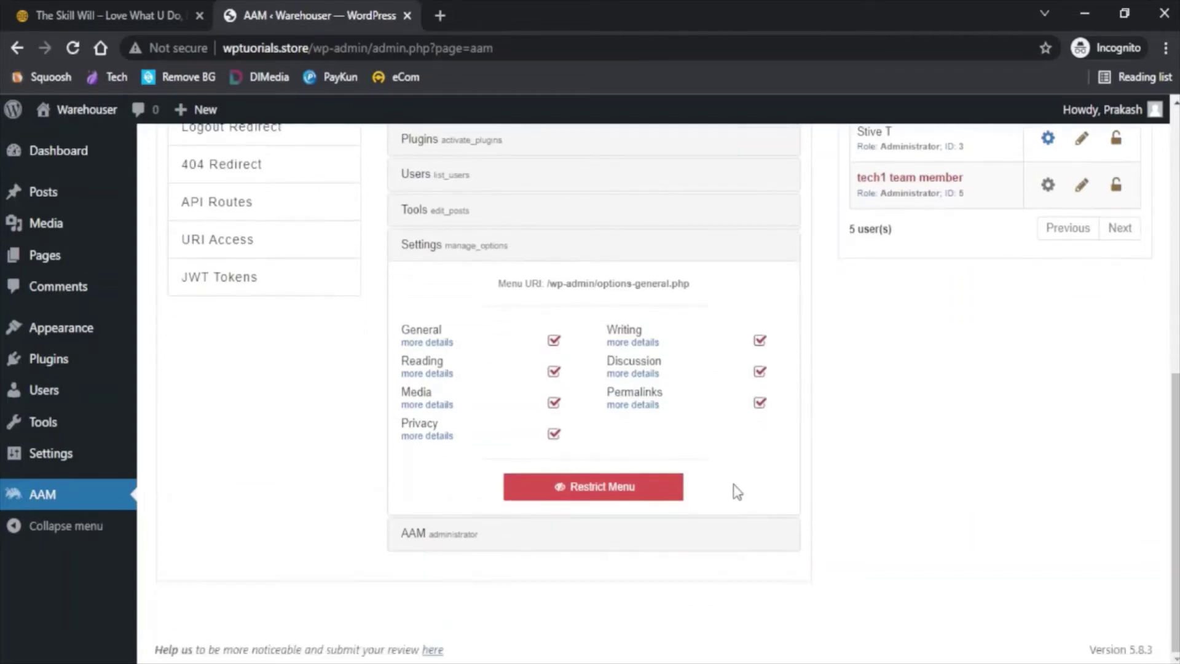
click(779, 630)
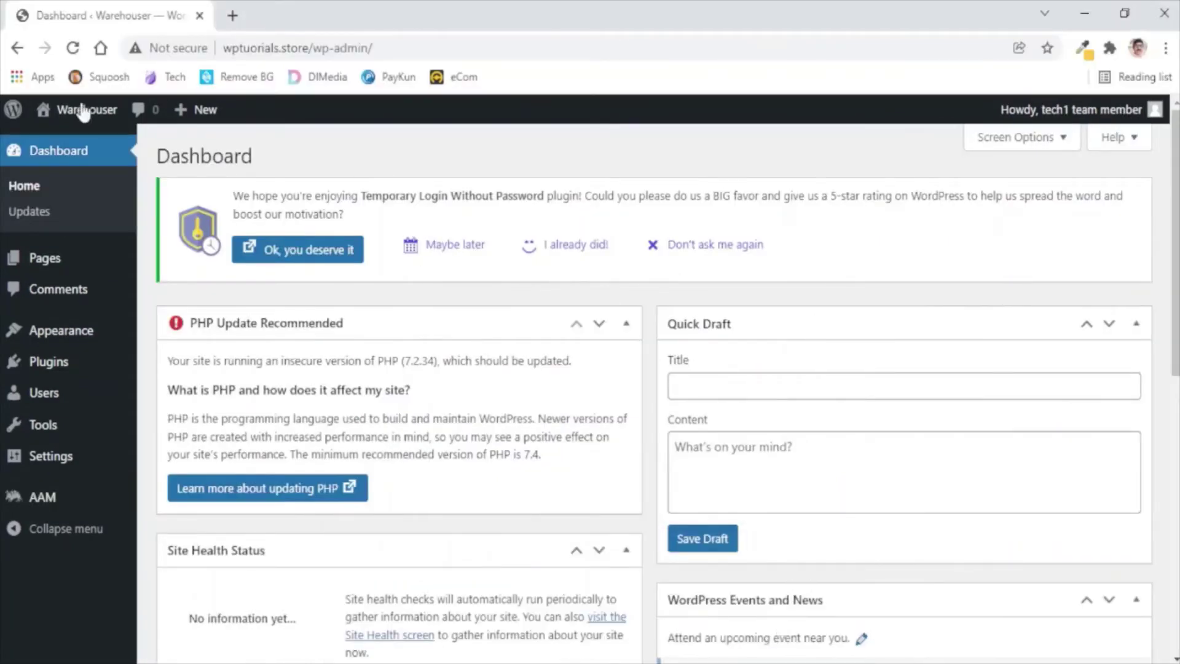
Reload the team member's dashboard and check the Appearance and Plugins submenus.
click(73, 48)
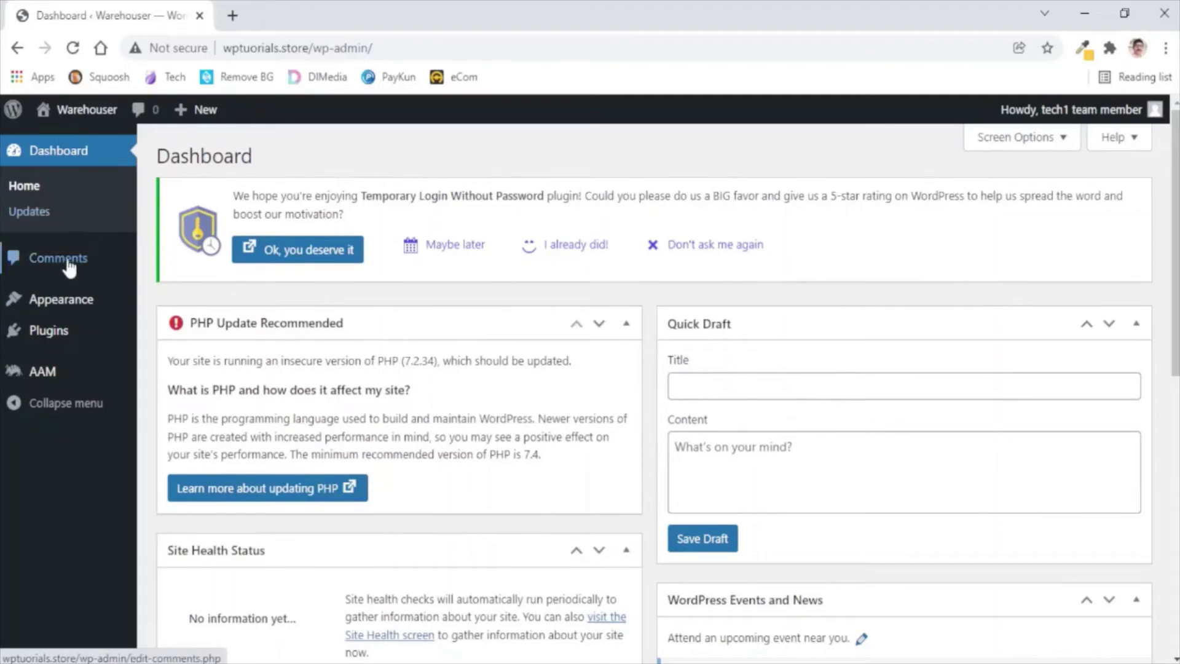
mouse_move(79, 307)
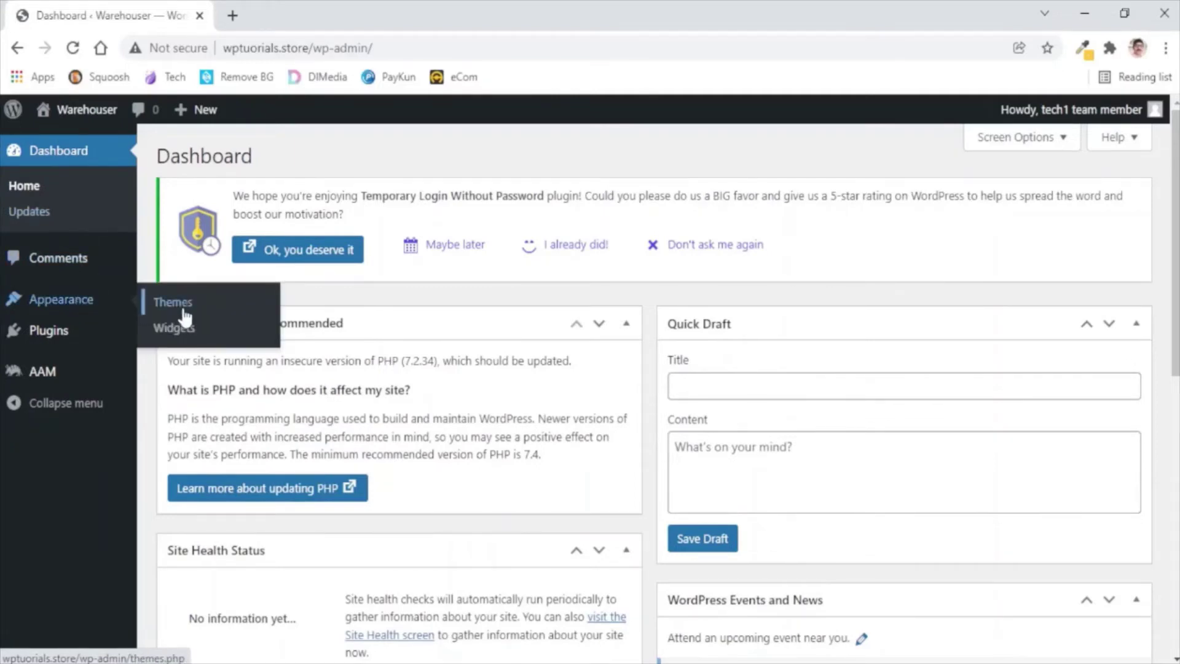
mouse_move(72, 349)
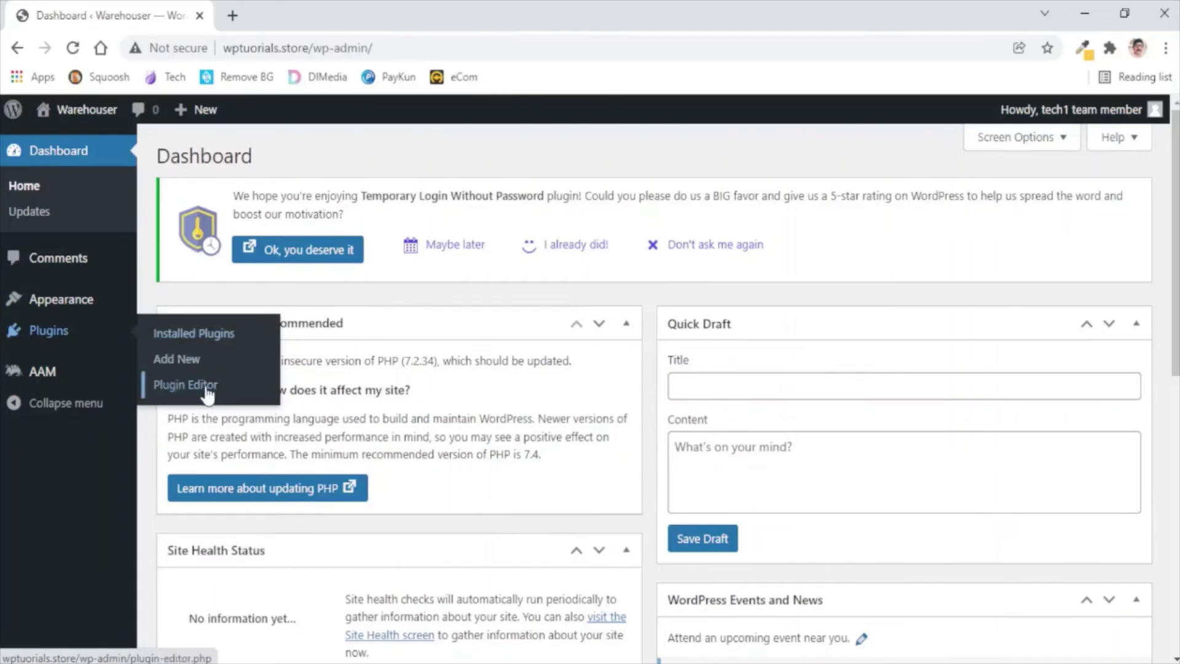
Open AAM as the team member, then return to the administrator's AAM window.
click(49, 377)
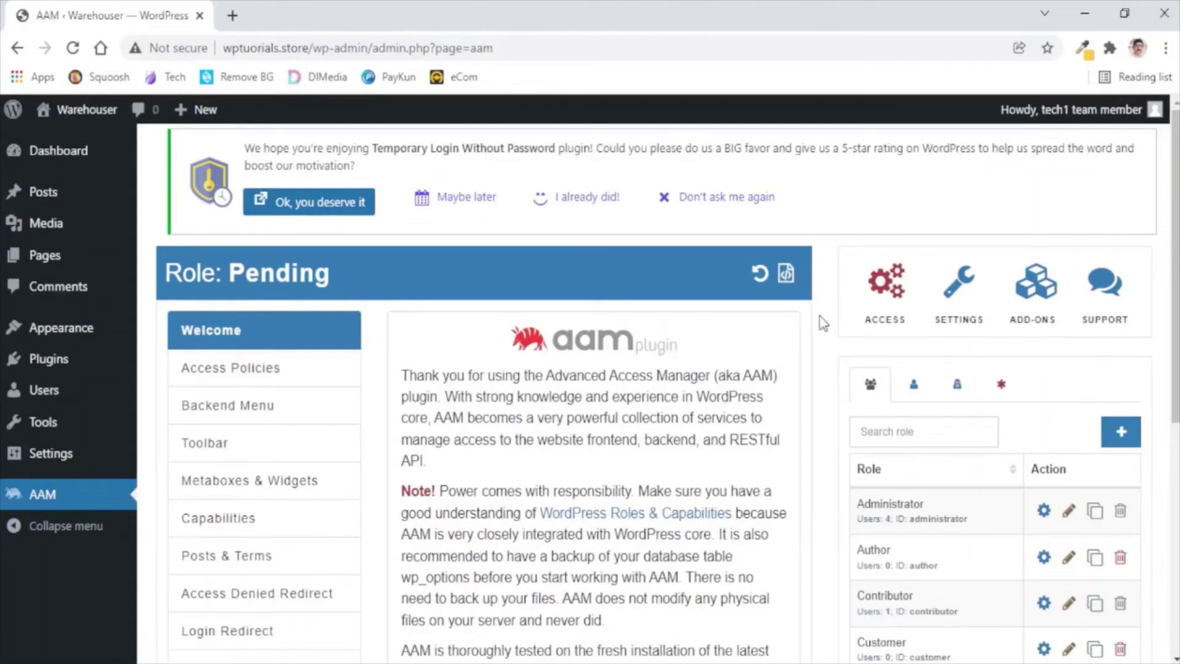
mouse_move(615, 662)
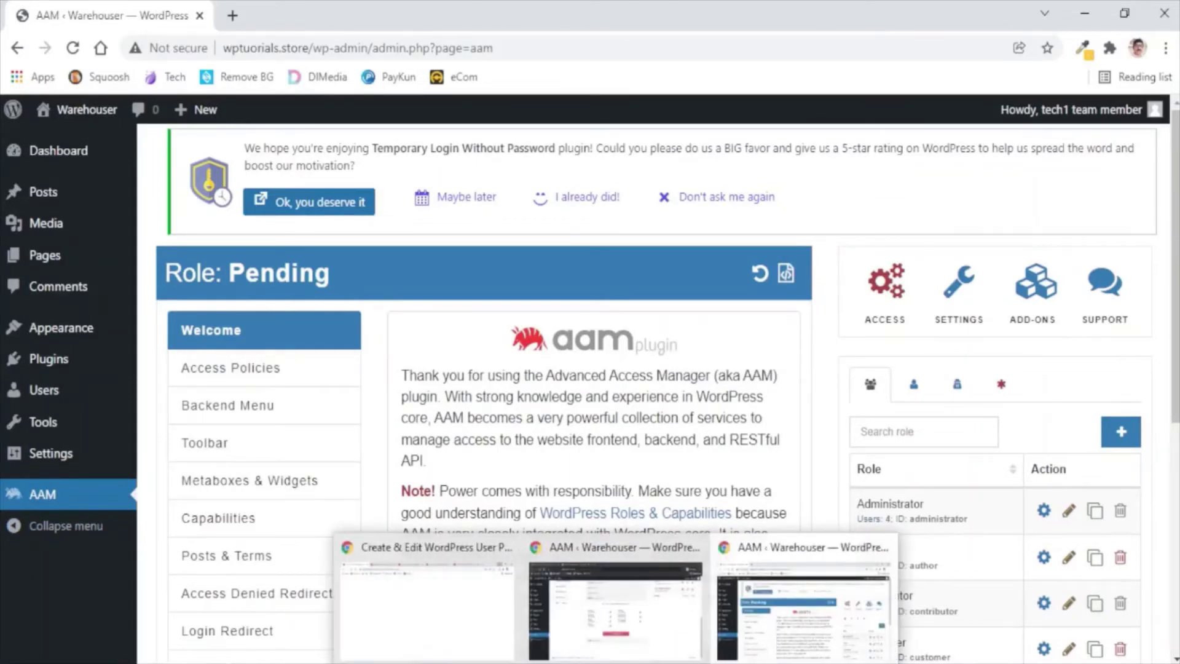
click(614, 608)
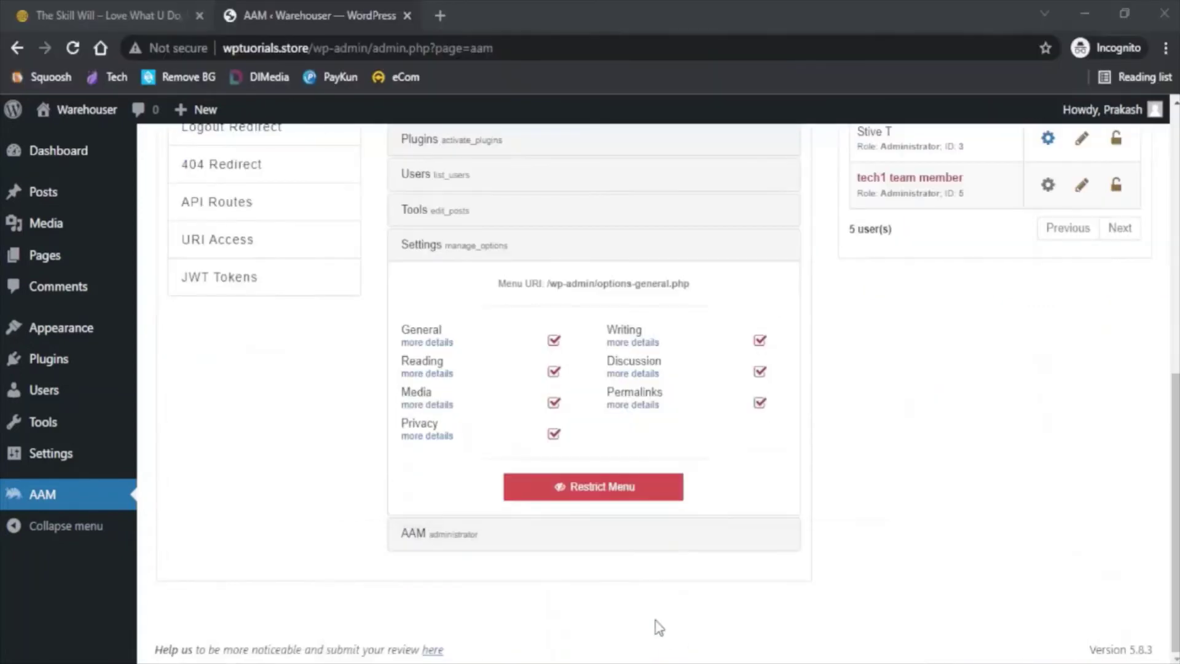
Restrict the AAM and Comments menus for the team member, then switch to their window.
click(482, 544)
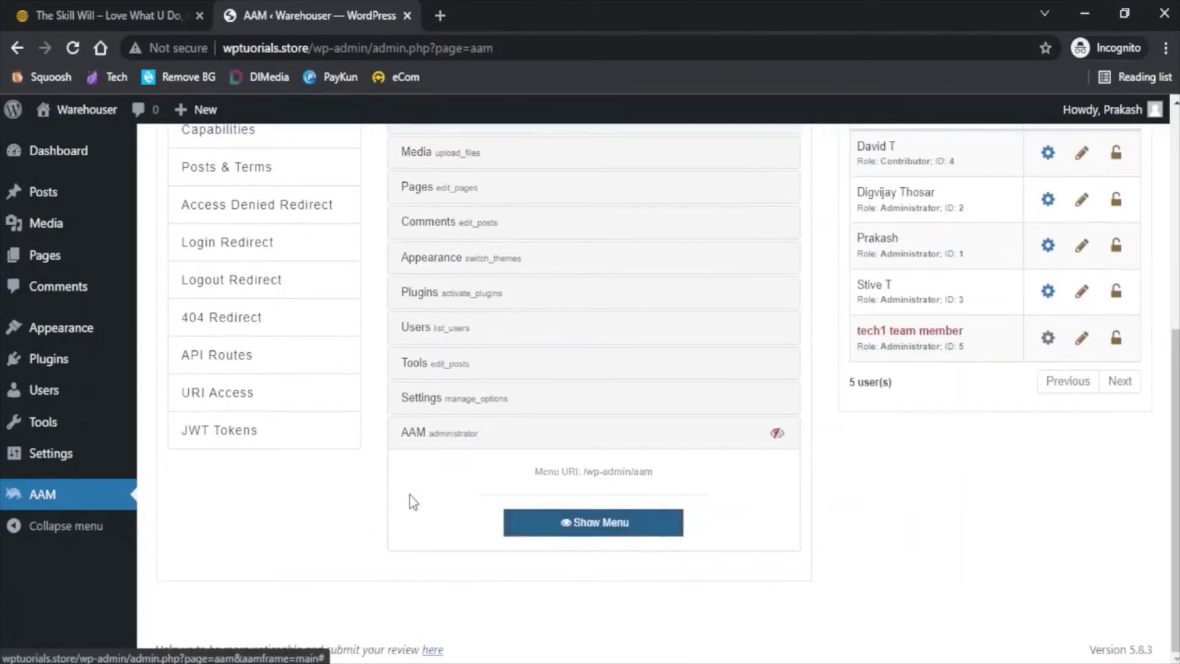
scroll(547, 462, up, 3)
scroll(536, 446, up, 3)
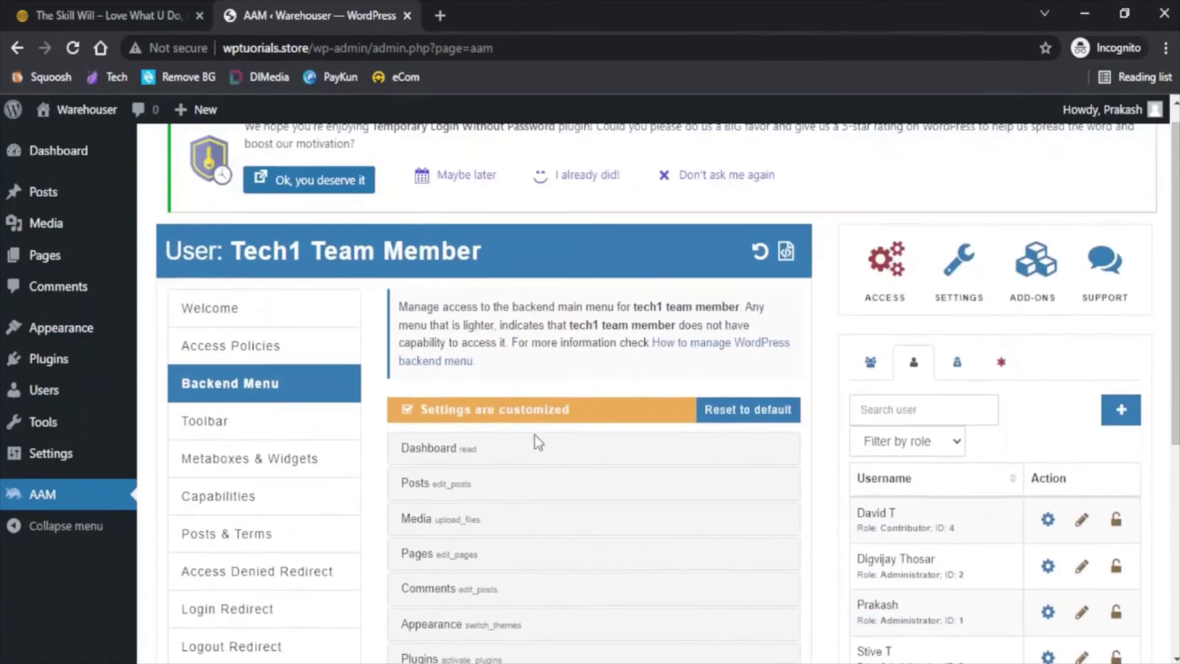
scroll(538, 441, down, 2)
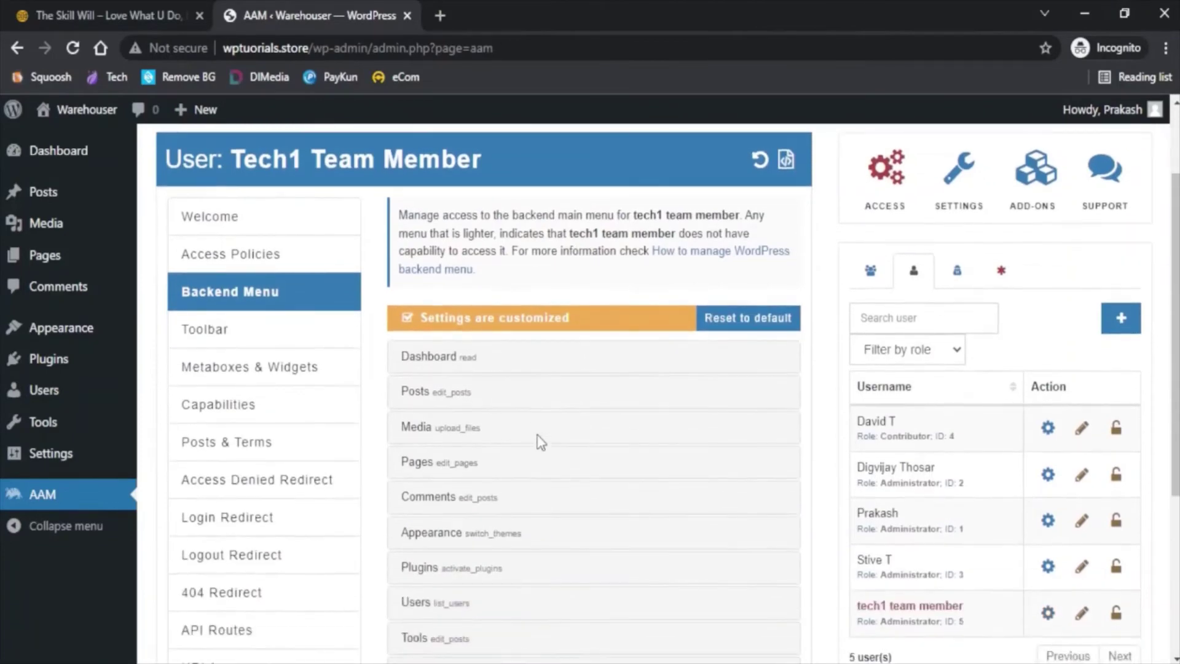
click(463, 501)
scroll(648, 477, down, 2)
click(574, 502)
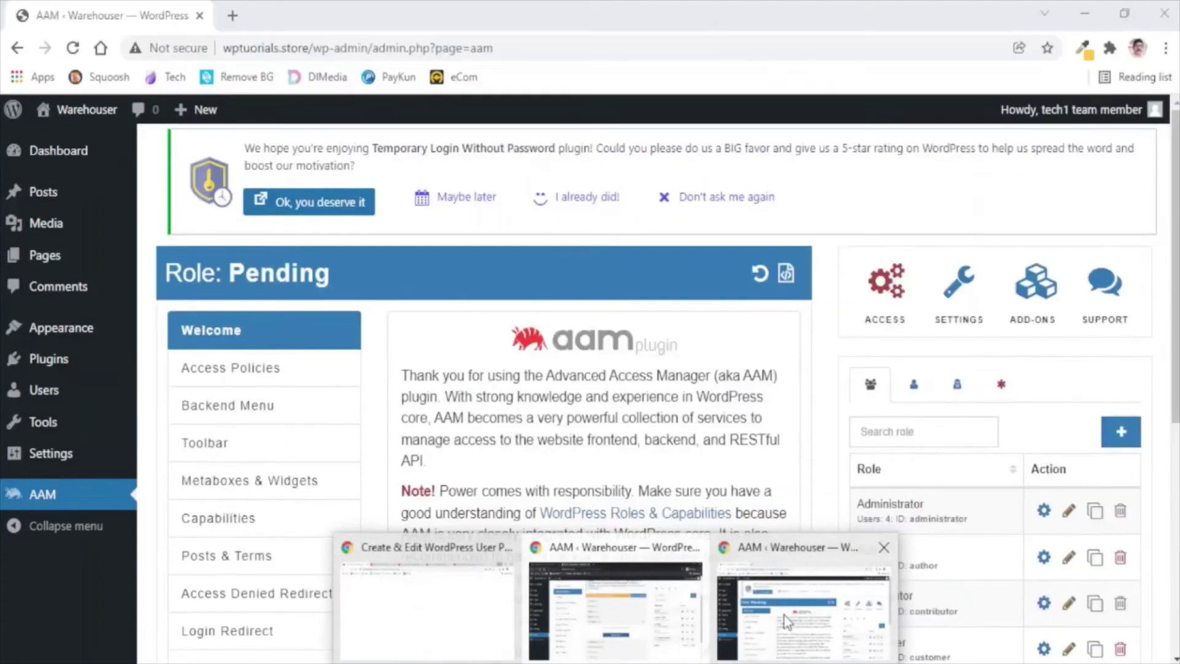
click(784, 621)
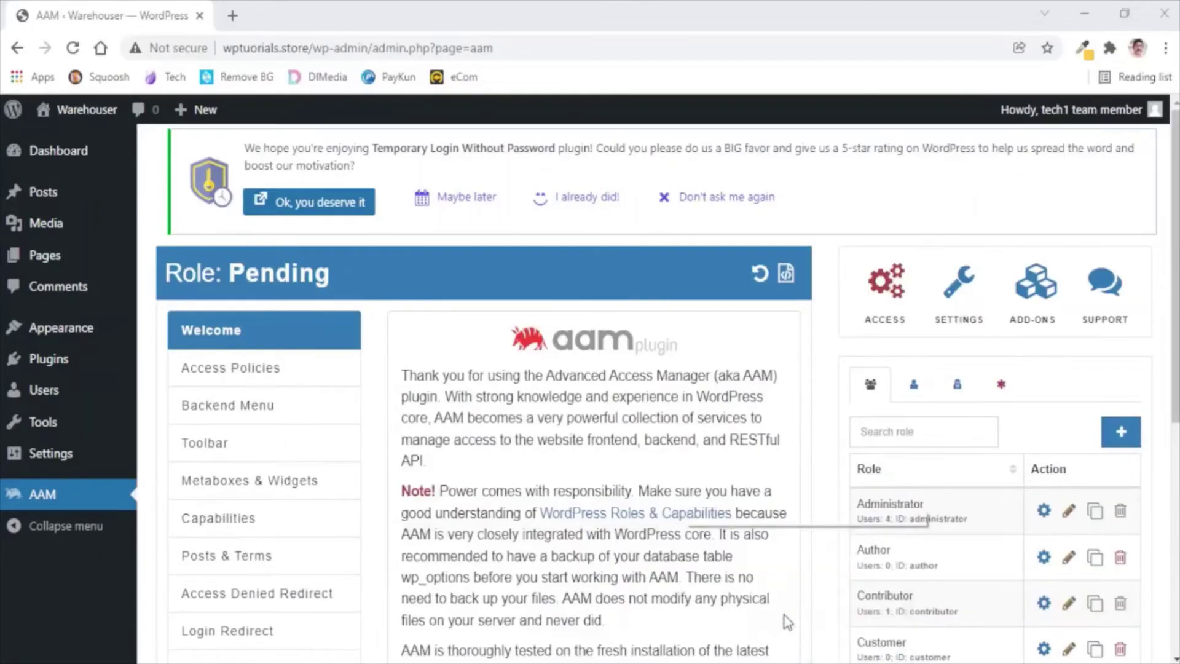
Reload the team member's dashboard to confirm only Dashboard, Appearance and Plugins remain, then return to the admin.
click(56, 155)
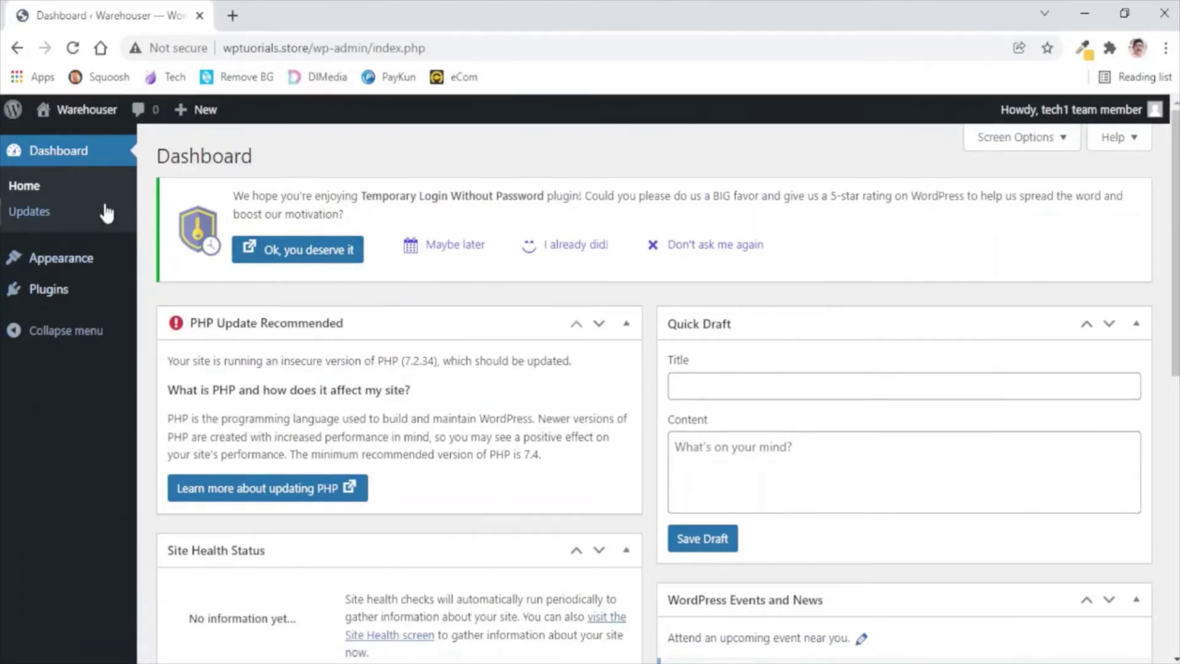
mouse_move(133, 269)
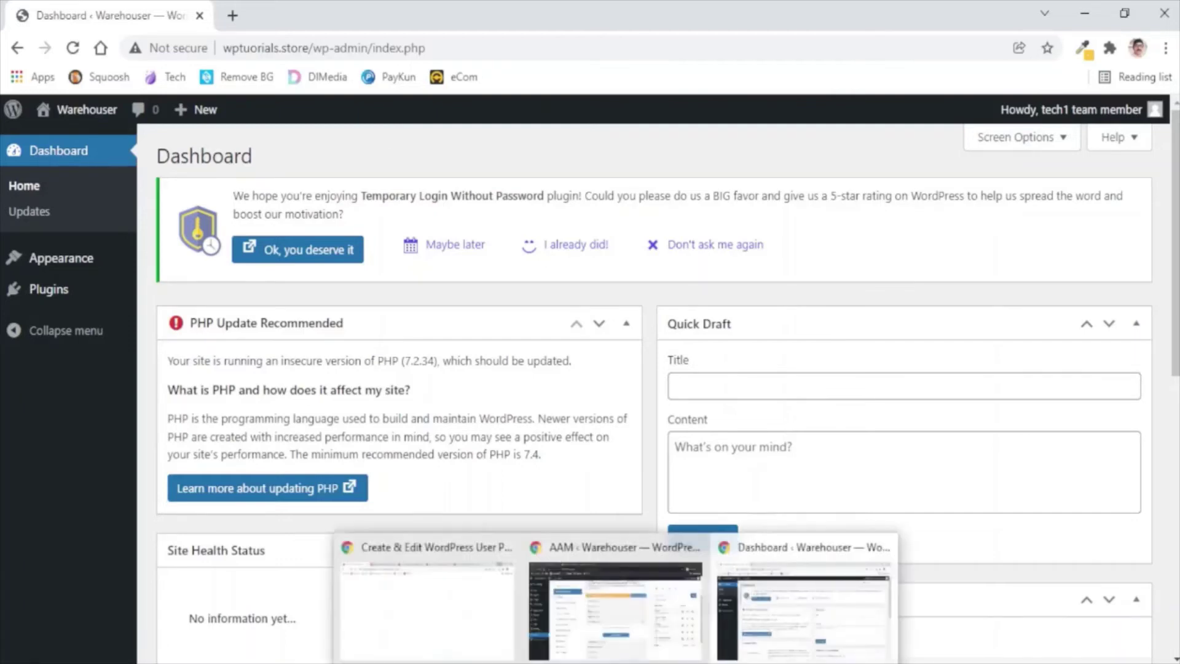
click(657, 624)
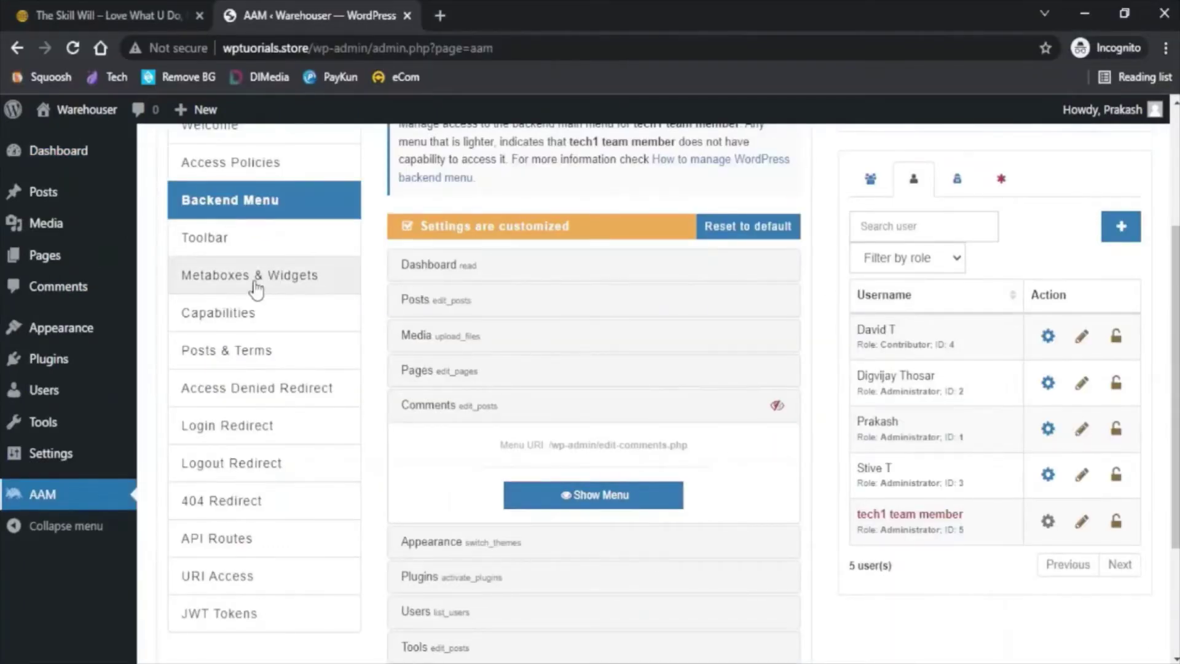
Open the team member's AAM Capabilities list and uncheck edit_plugins.
click(217, 317)
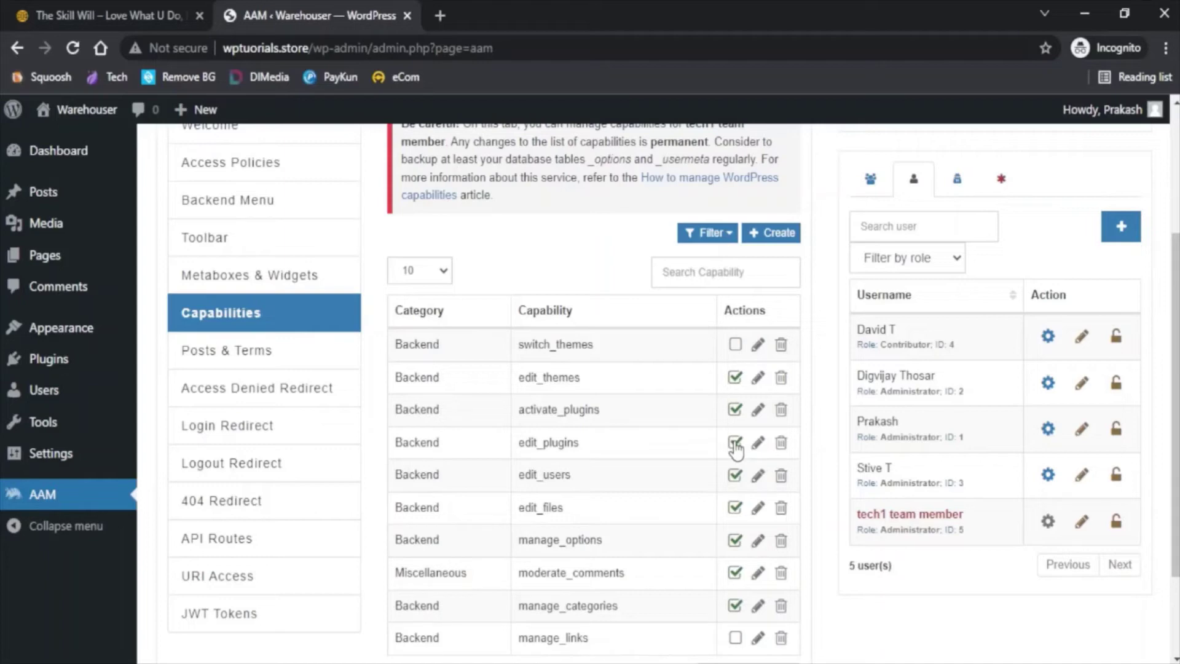
click(735, 443)
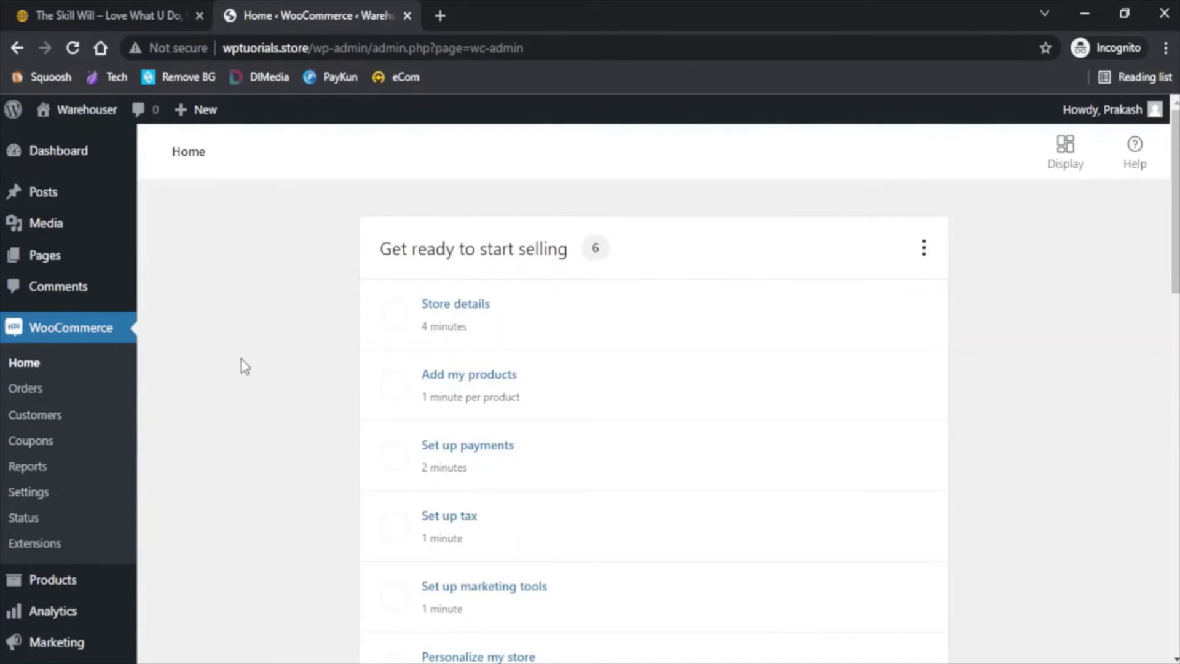
Go to Users > Add New in the admin sidebar.
scroll(241, 359, down, 2)
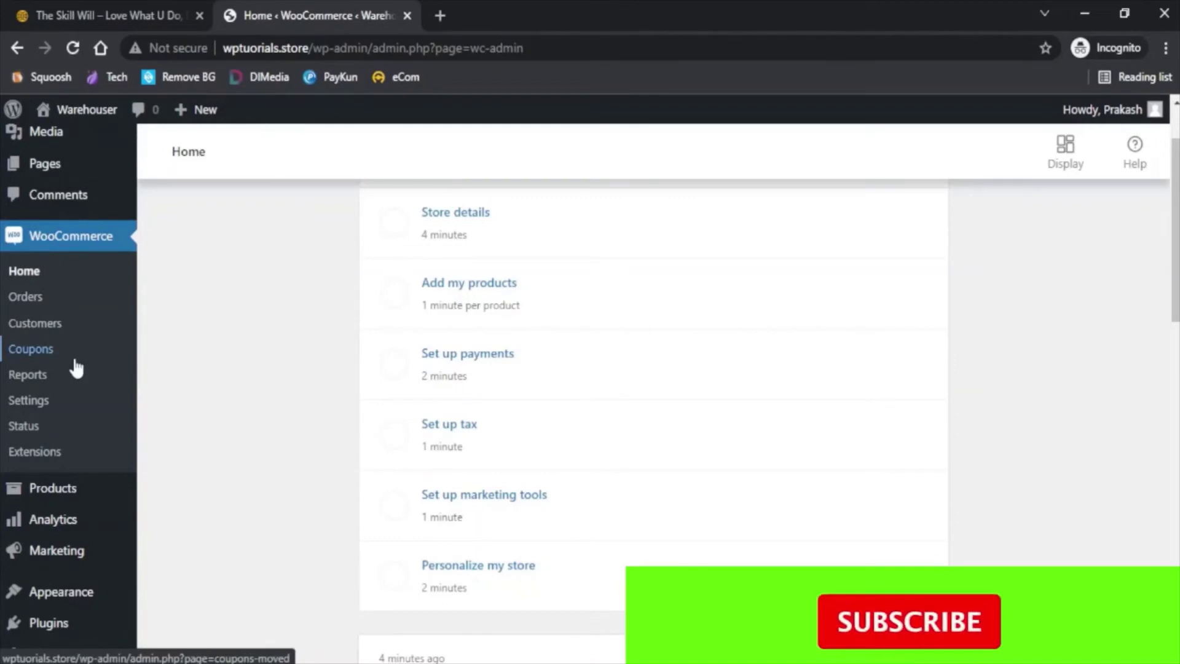
scroll(98, 413, down, 2)
mouse_move(53, 575)
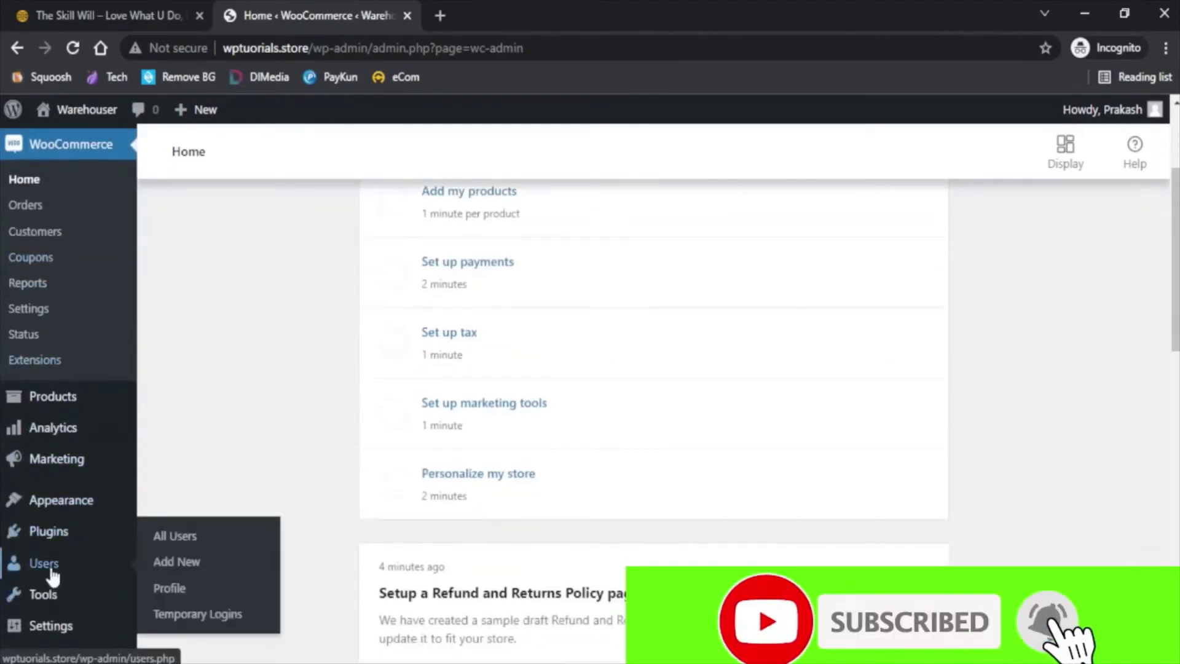
click(176, 563)
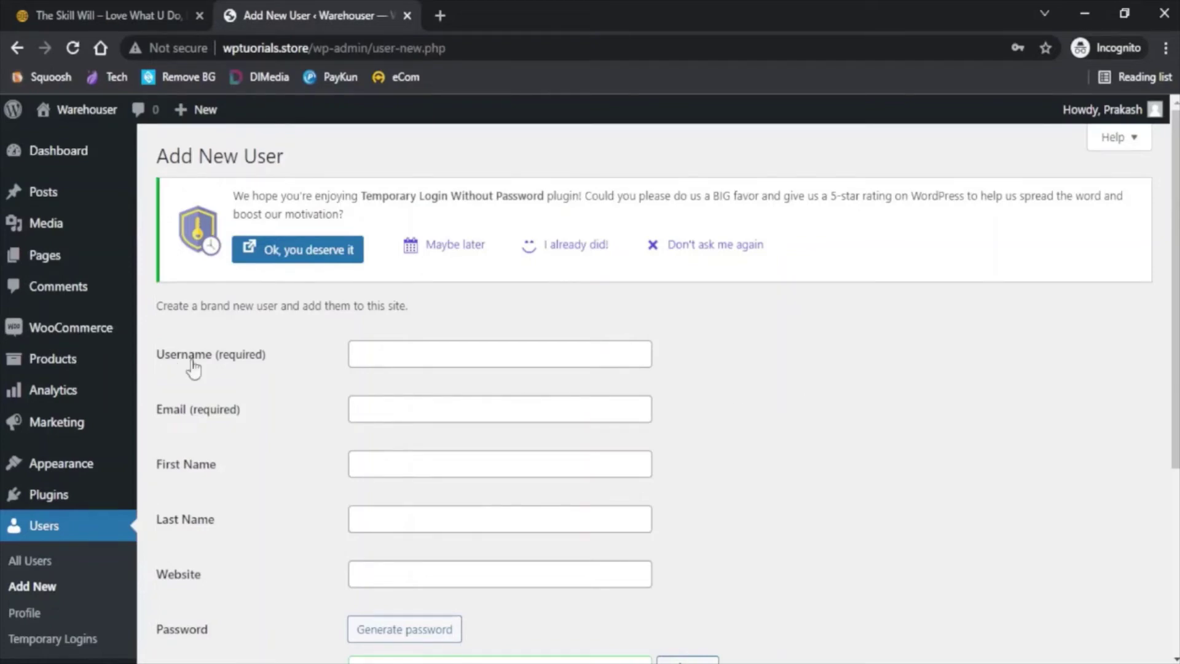
Fill in the new user's username, saved e-mail, first name and last name.
click(372, 353)
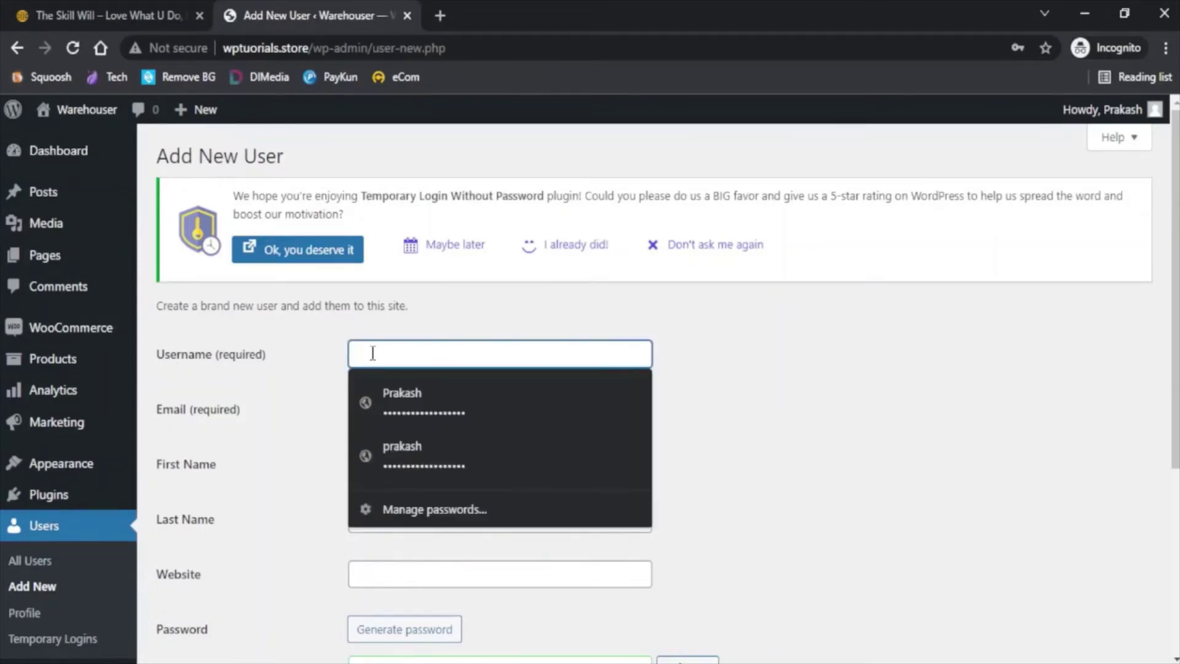
text(Nit)
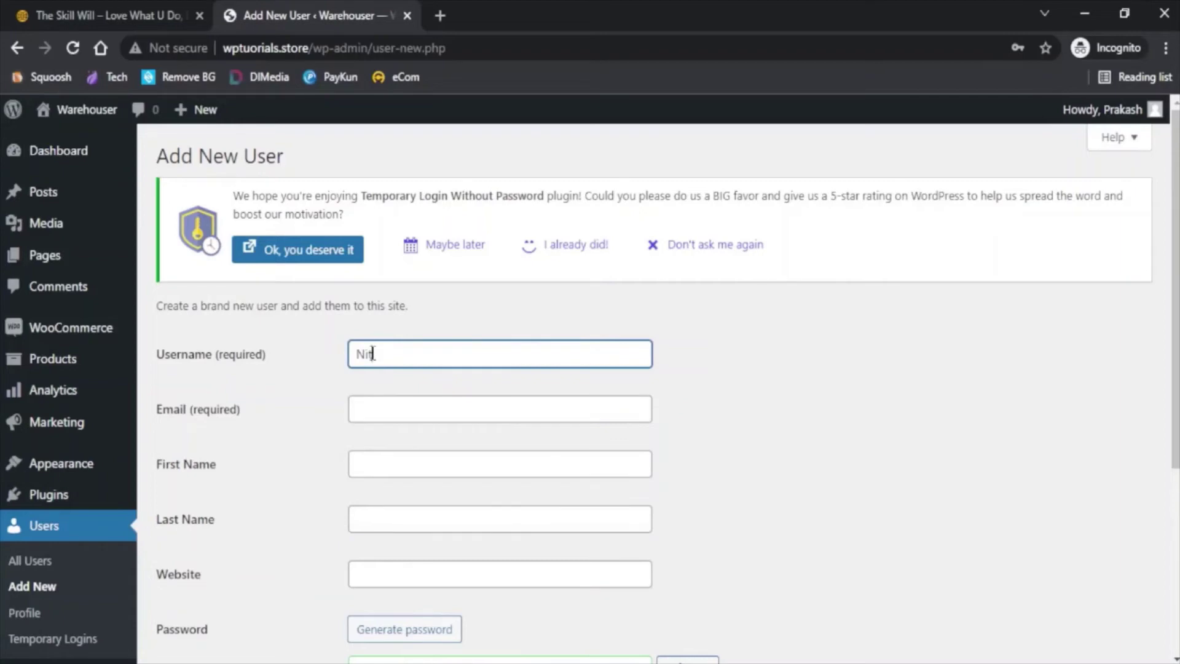
text(in)
click(375, 408)
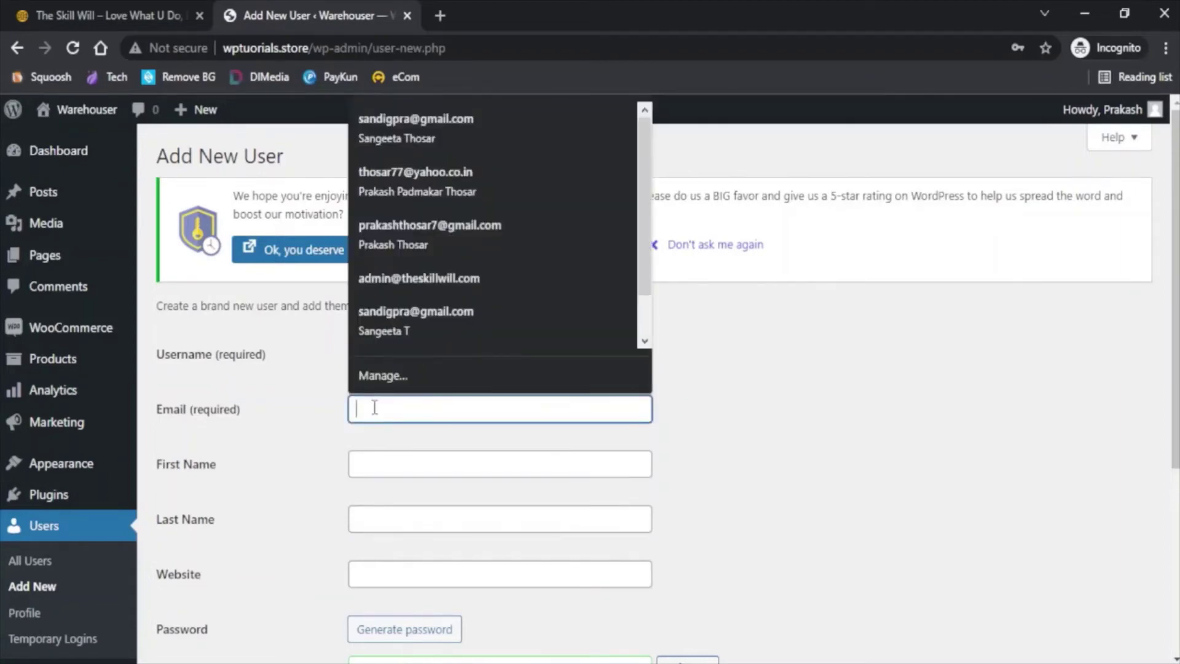
key(Down)
key(Down)
key(Down)
key(Return)
key(Tab)
text(Nitin)
key(Tab)
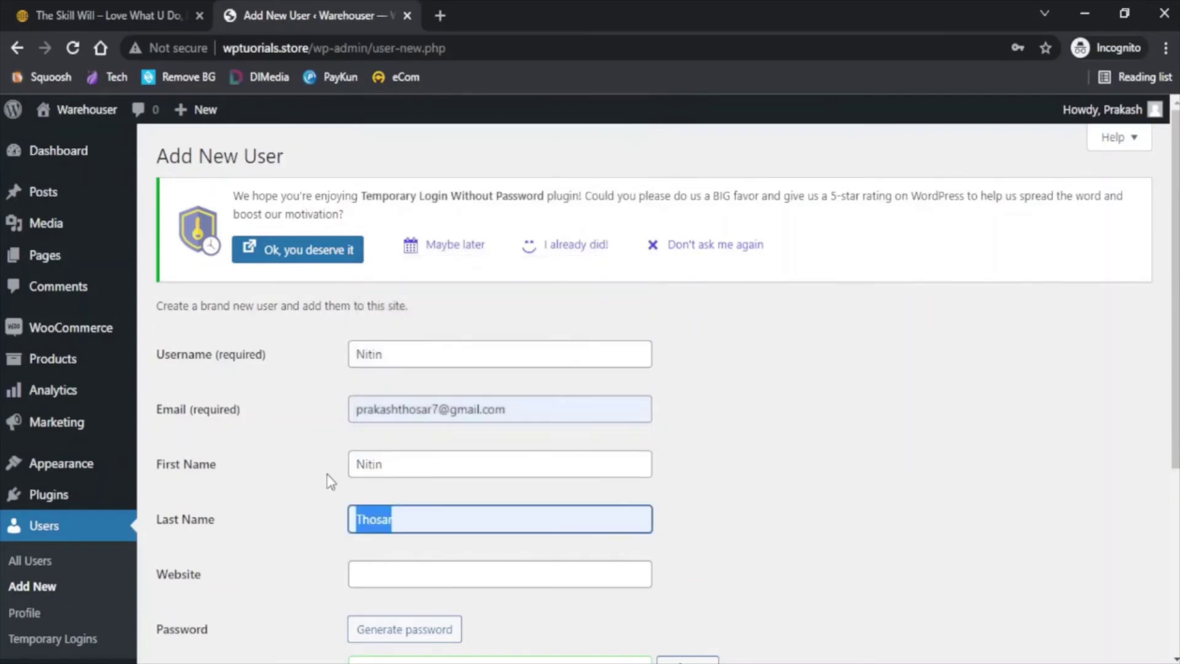
text(T)
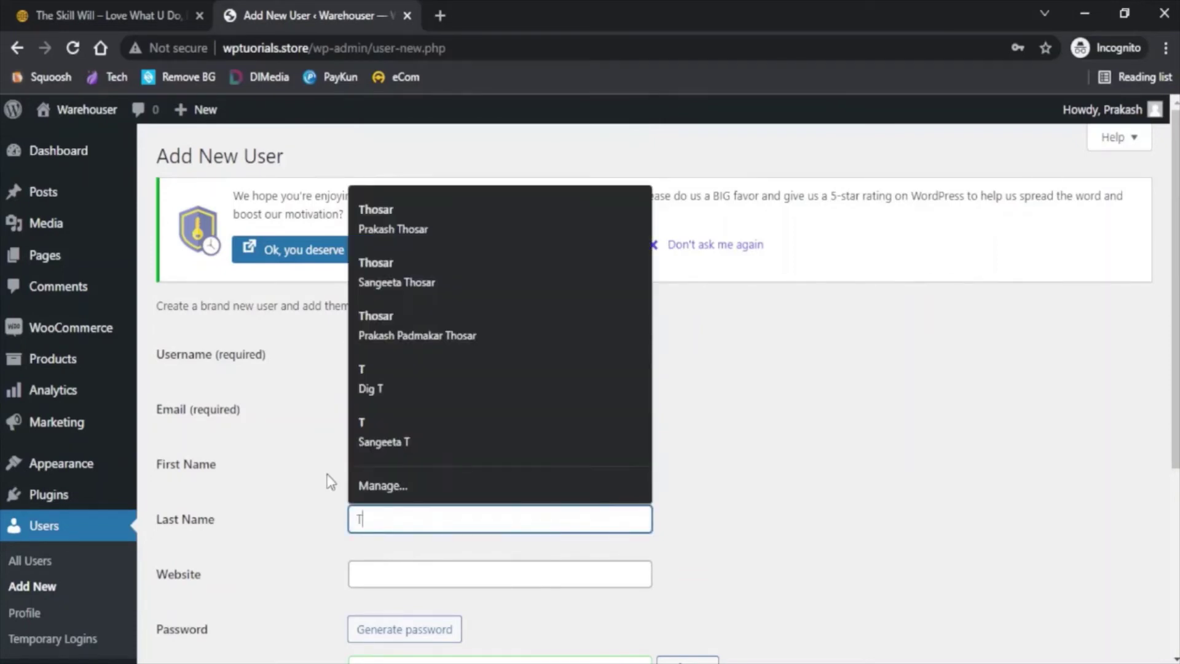
click(279, 566)
scroll(679, 494, down, 2)
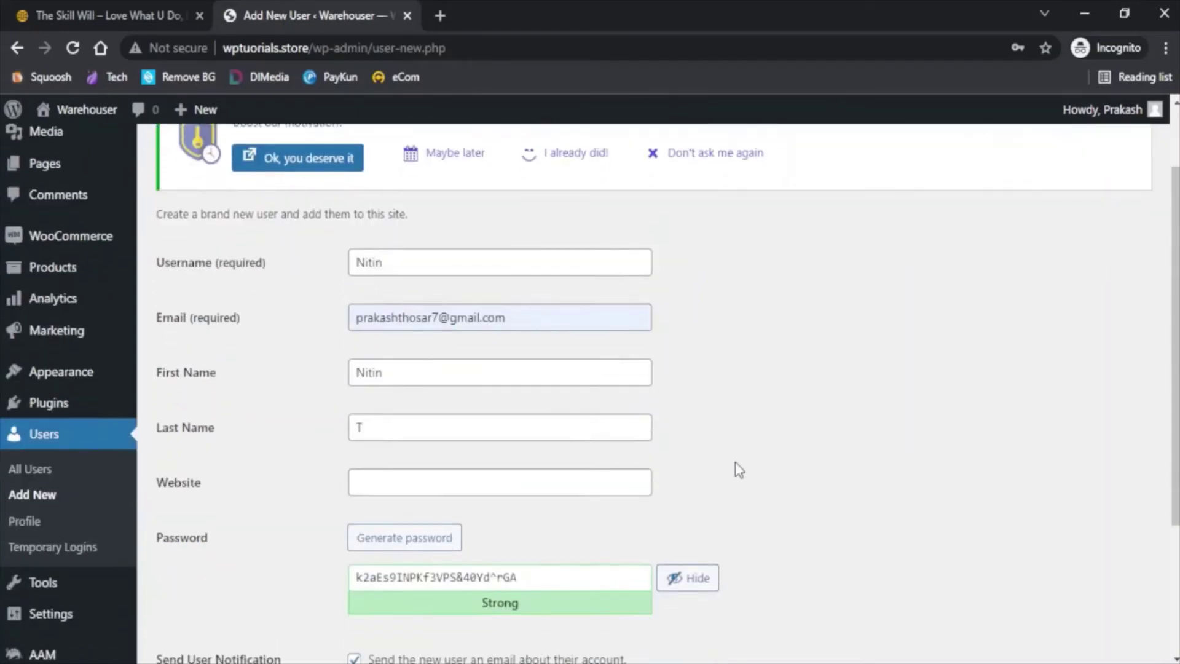
Replace the generated password with a custom one, set role to Administrator, and add the user.
drag(532, 581, 292, 597)
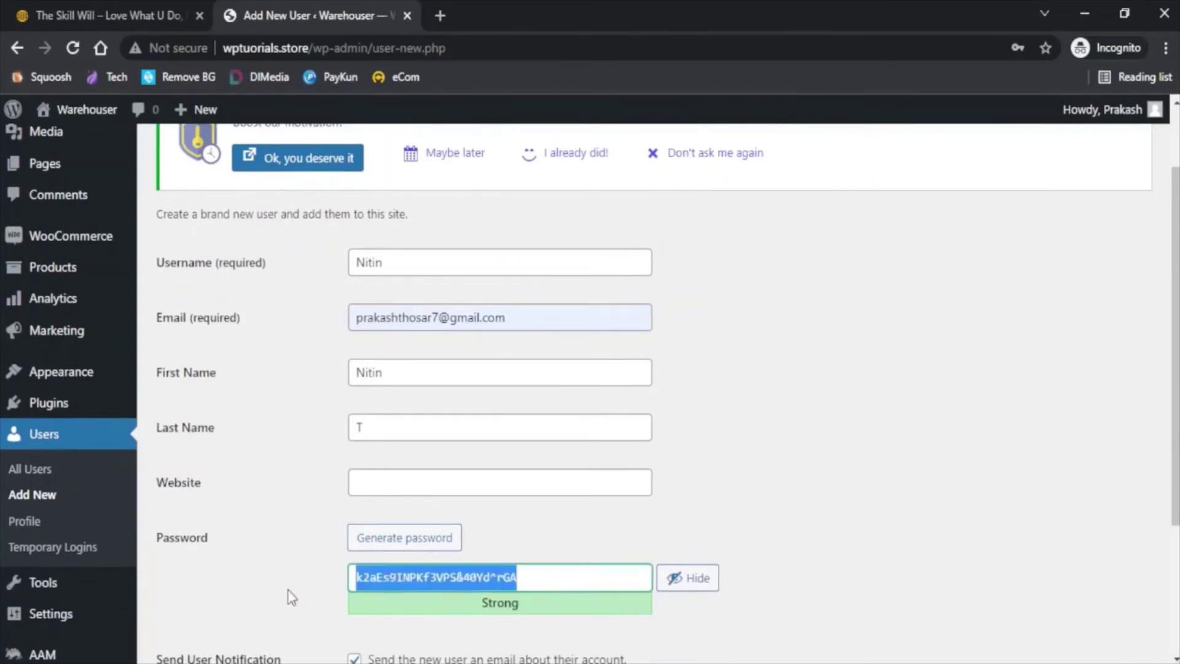
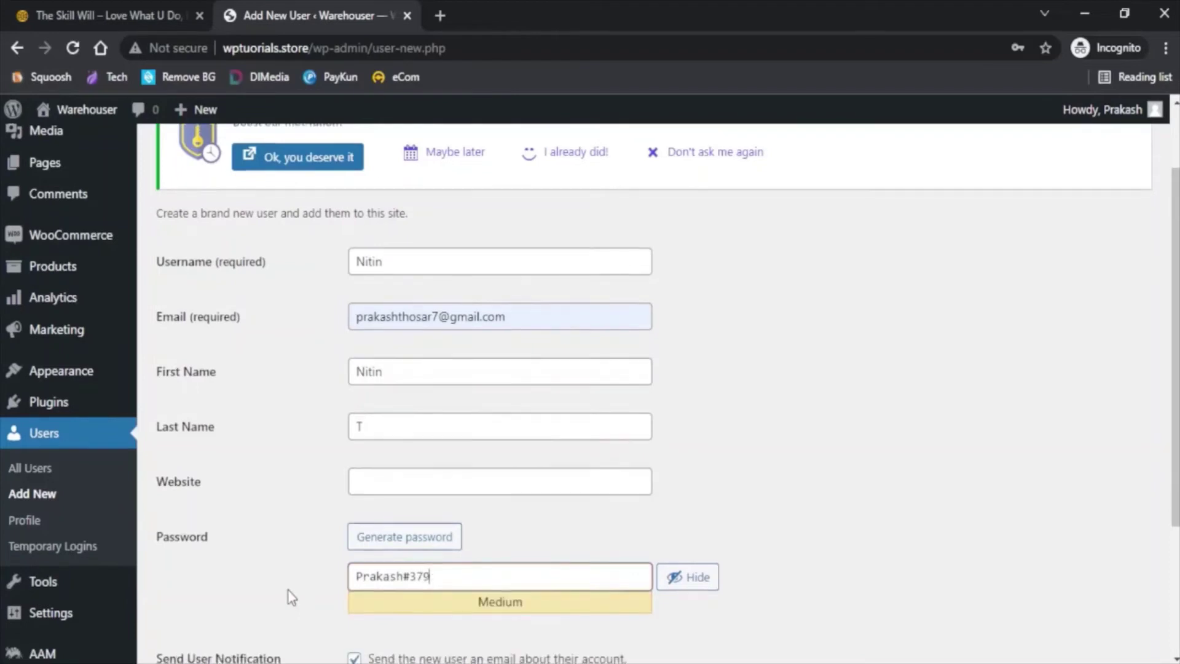
scroll(292, 597, down, 3)
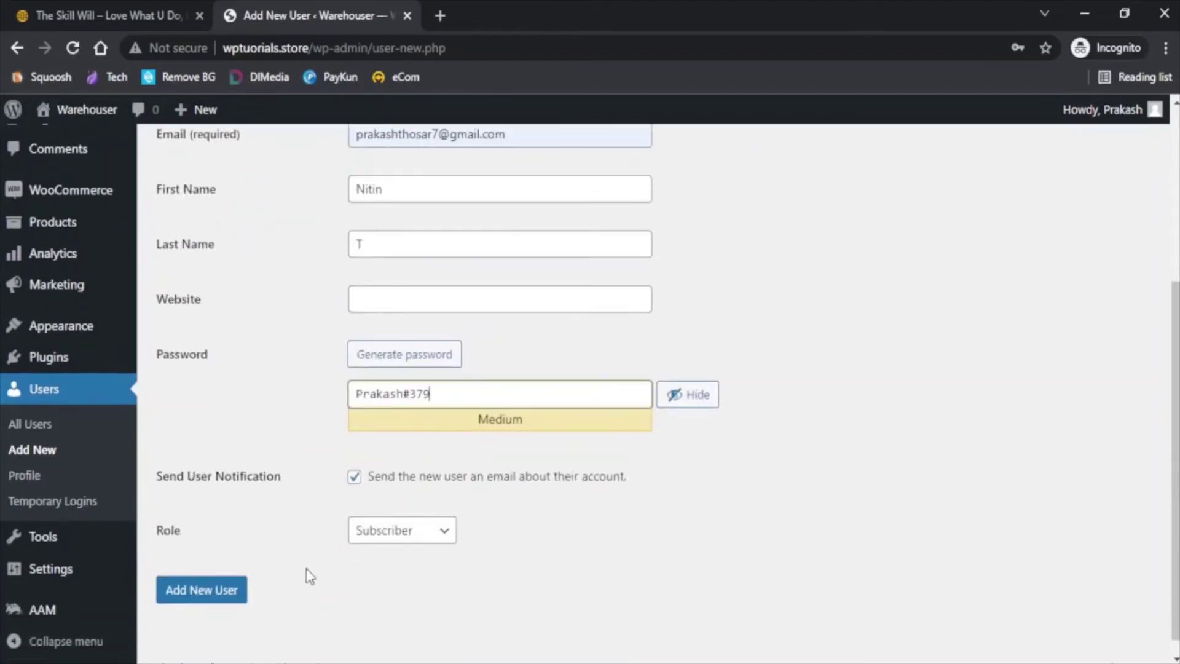
click(391, 535)
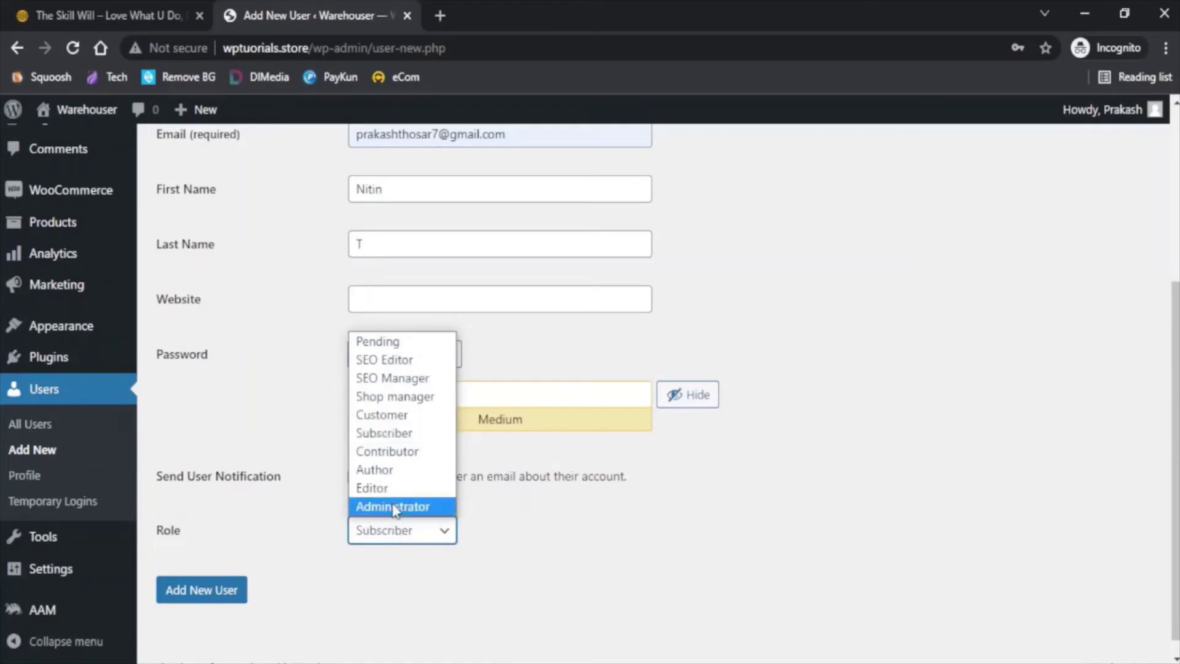
click(391, 506)
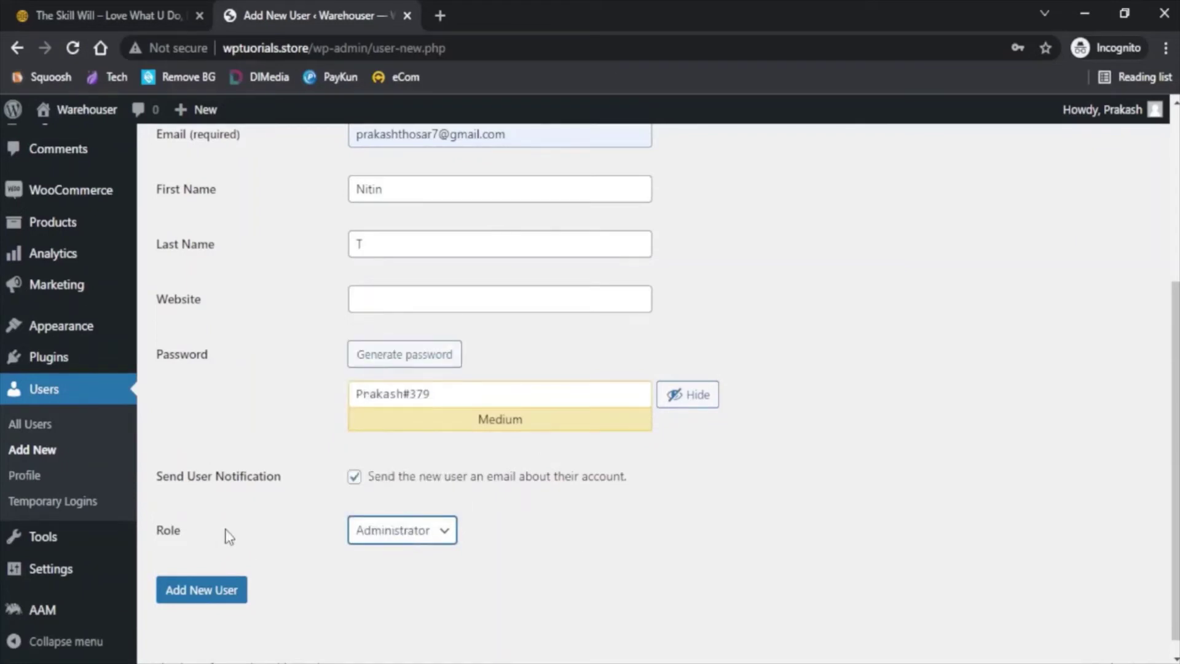
click(203, 592)
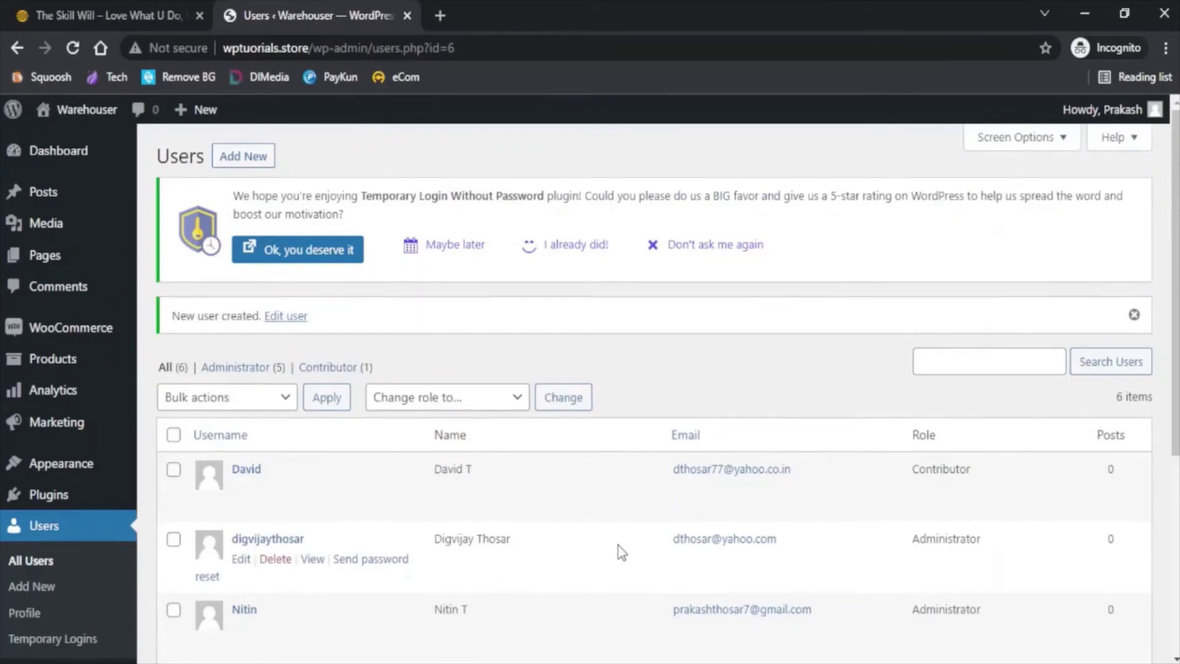
Copy the new user's e-mail from the Users list and bring up the login page window.
scroll(623, 550, down, 2)
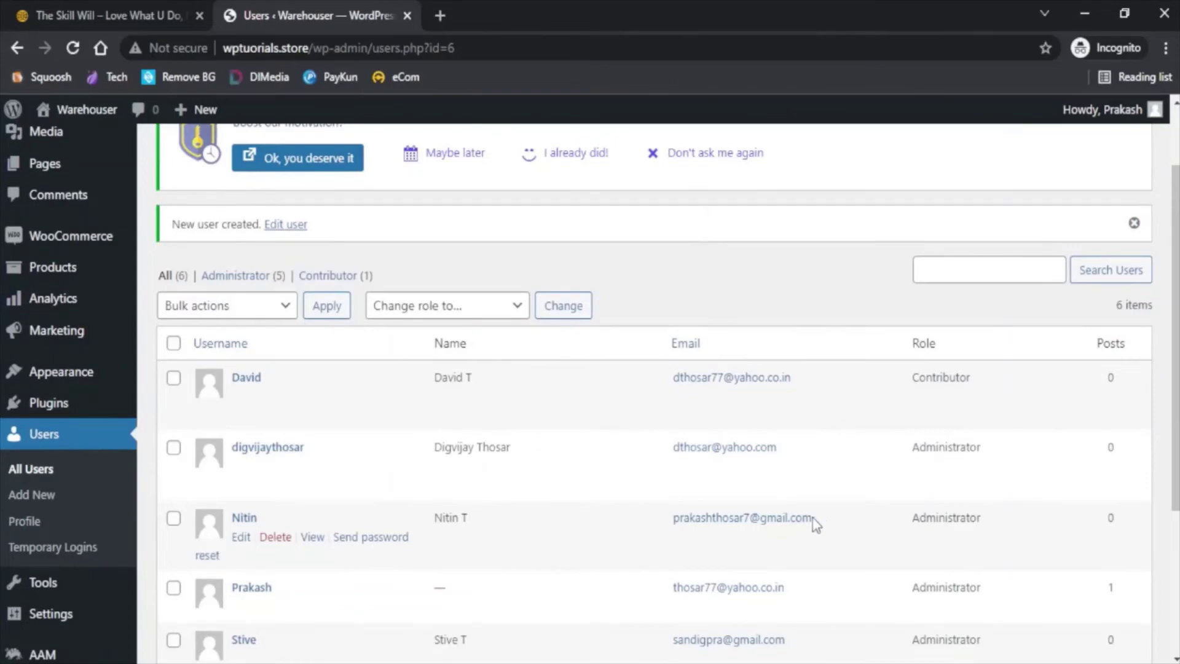
drag(821, 525, 674, 528)
key(ctrl+c)
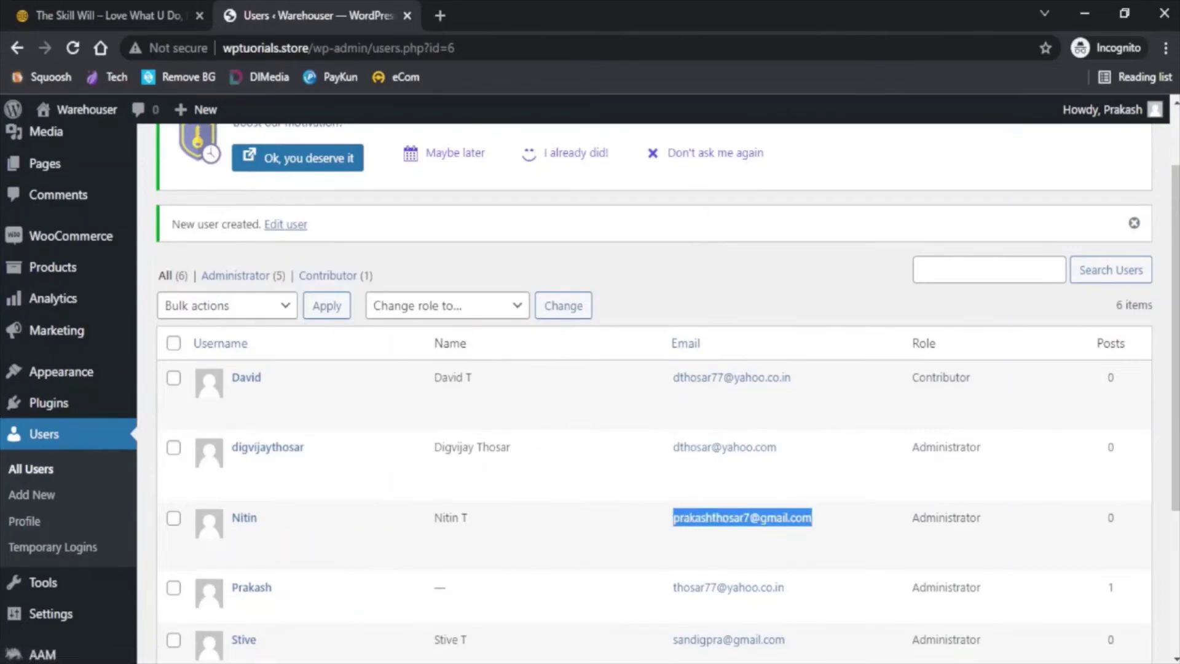
click(774, 622)
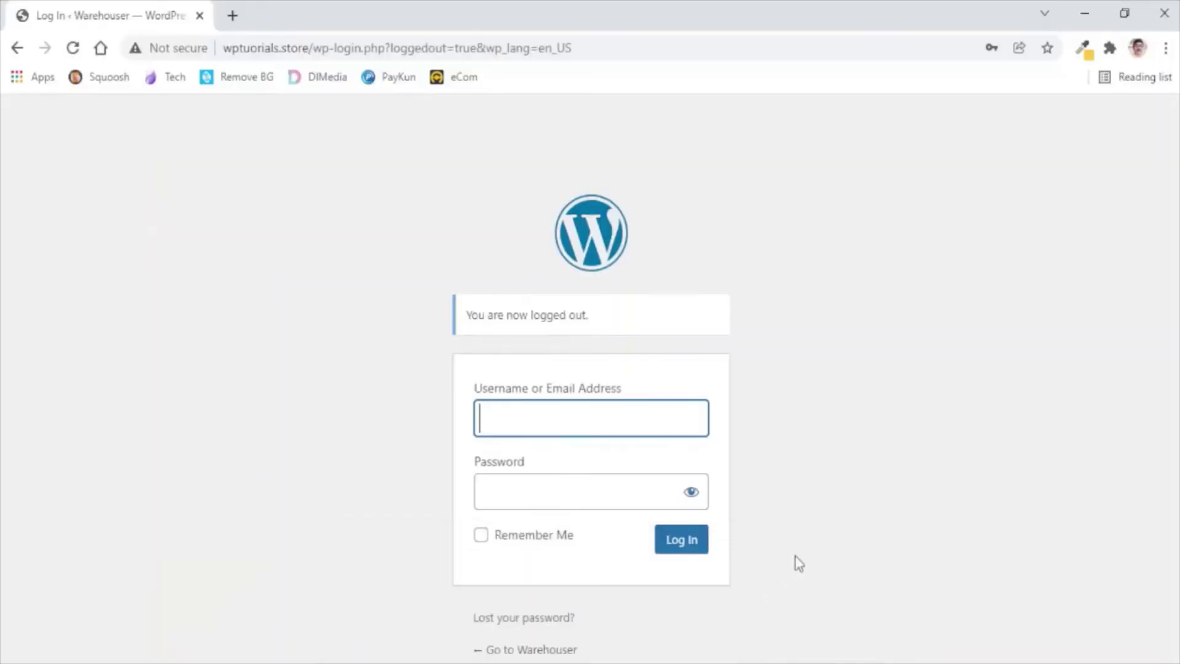
Log in as the new user with the copied e-mail and password, then return to the admin window.
key(ctrl+v)
key(Tab)
text(•••••••••••)
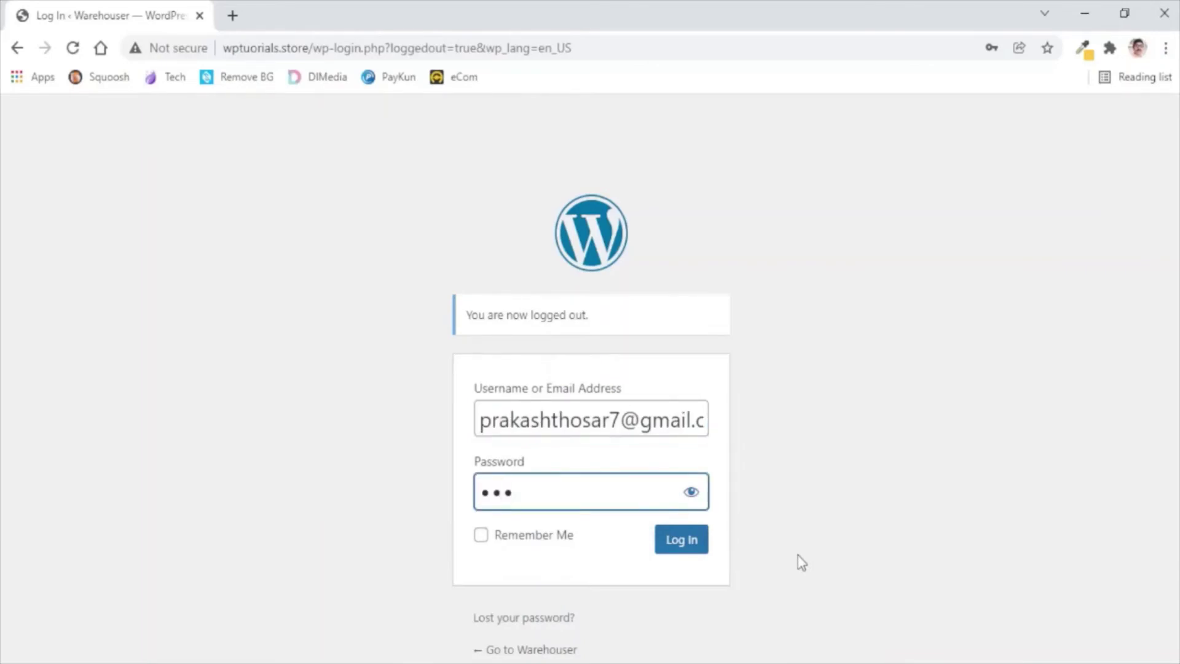
click(686, 544)
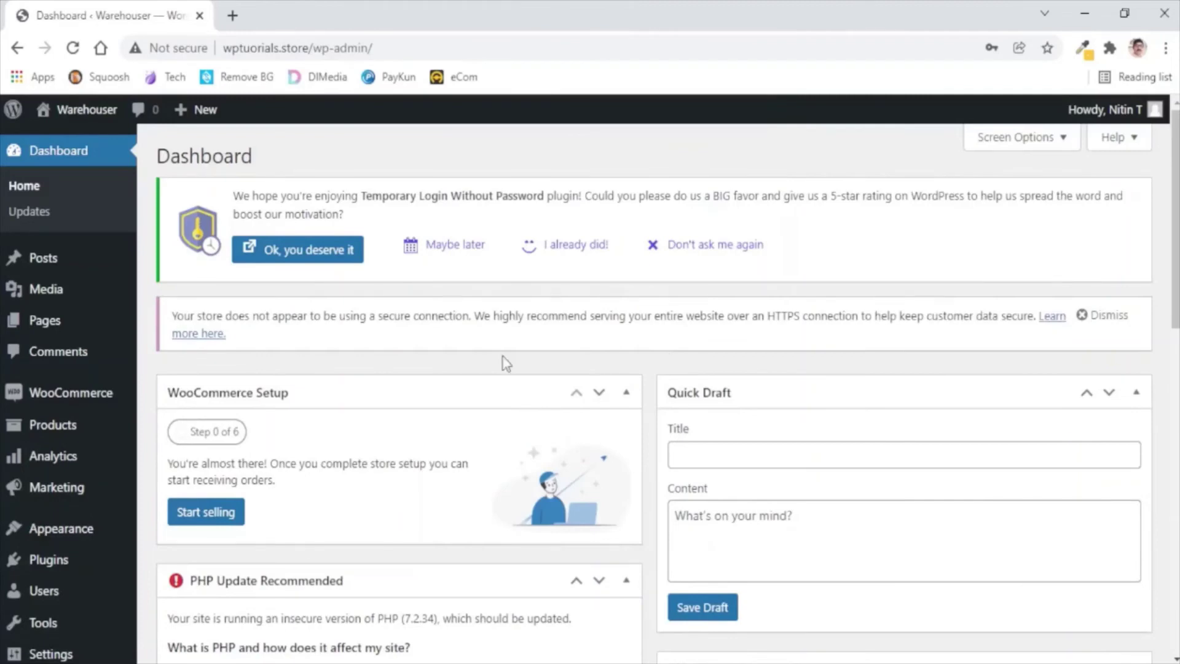
scroll(359, 356, down, 1)
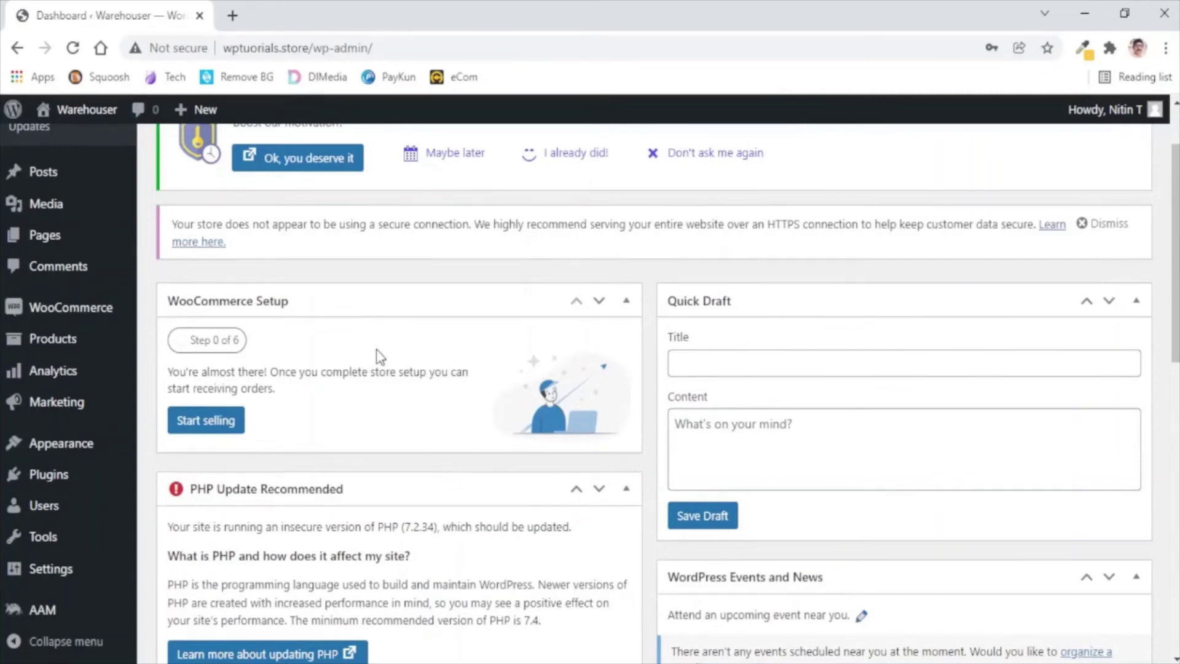
scroll(434, 342, down, 1)
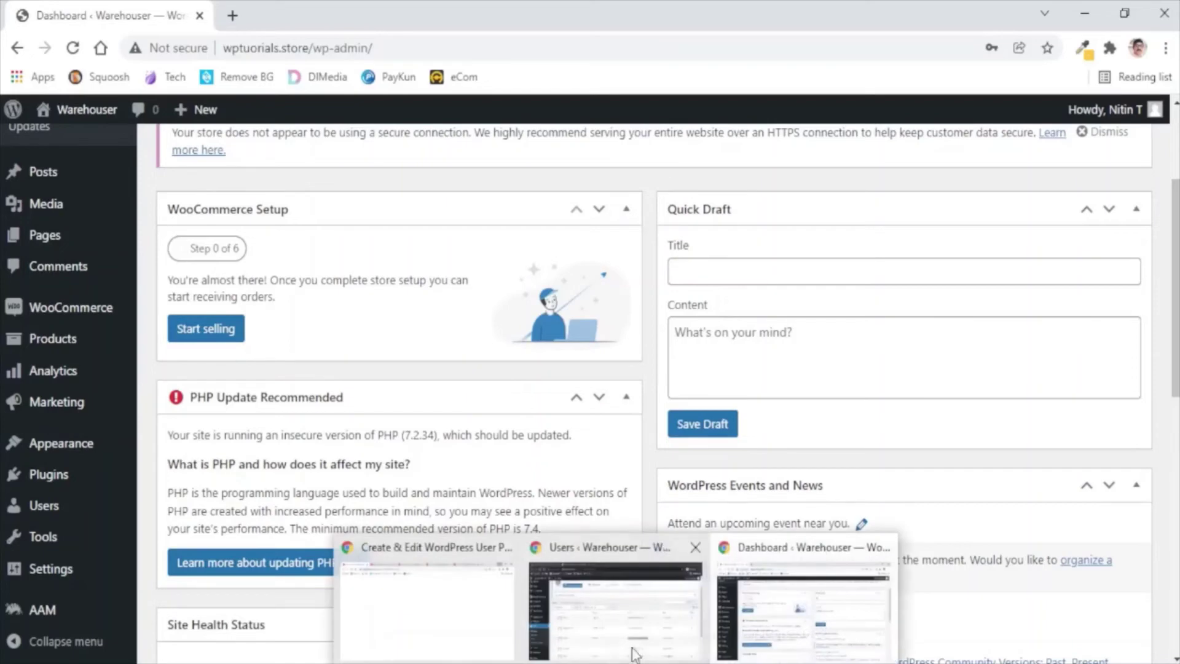
click(615, 590)
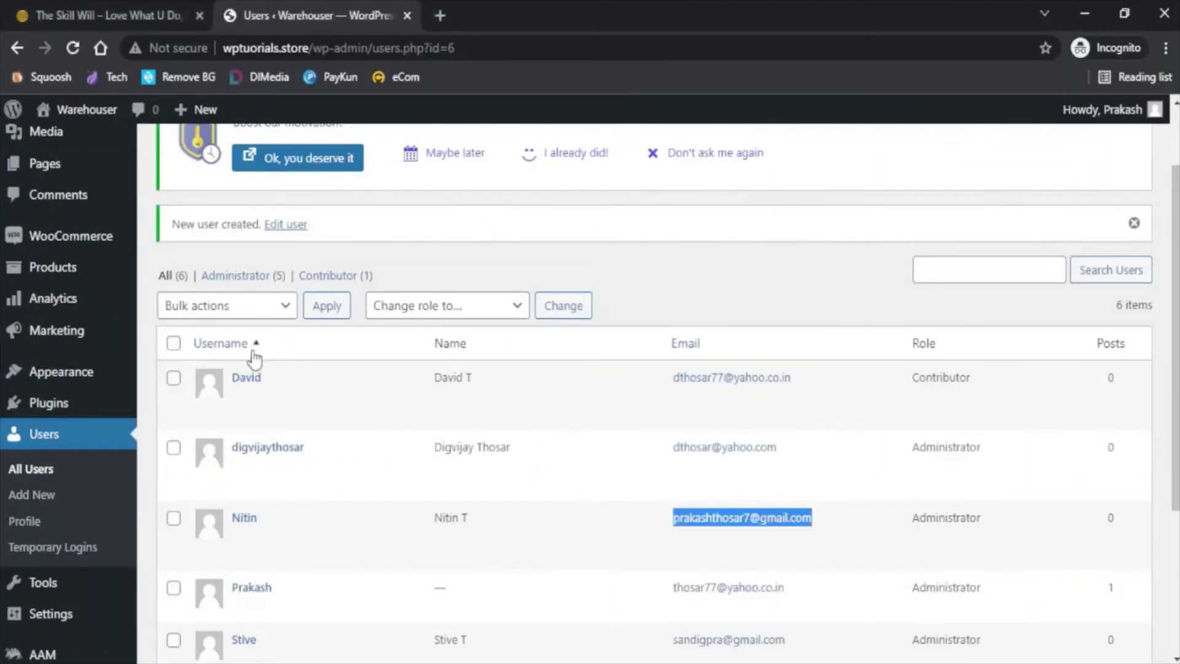
In AAM's Users tab, load the new user's settings and open their Backend Menu page.
scroll(68, 553, down, 3)
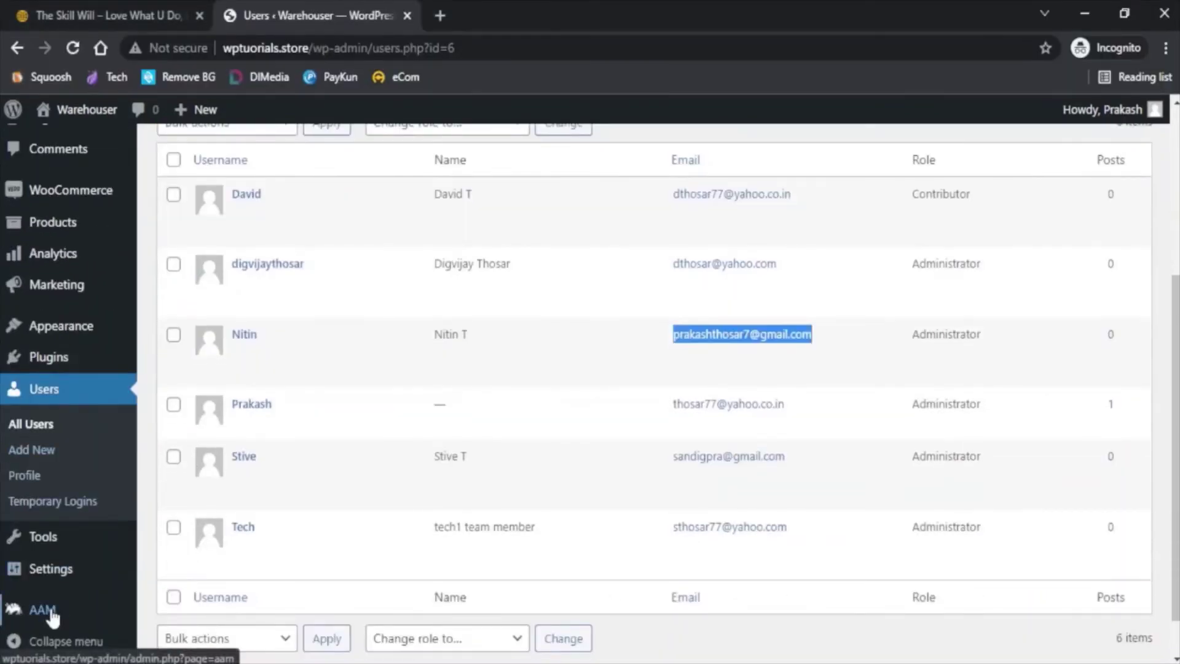
click(43, 610)
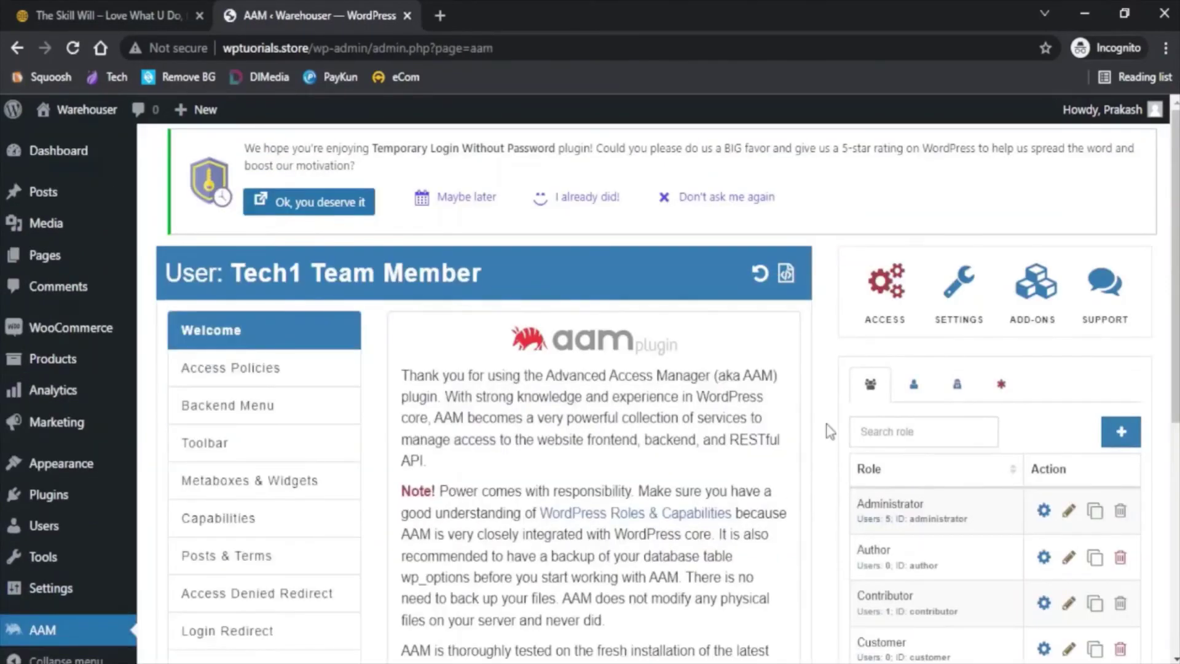
click(915, 392)
scroll(917, 393, down, 3)
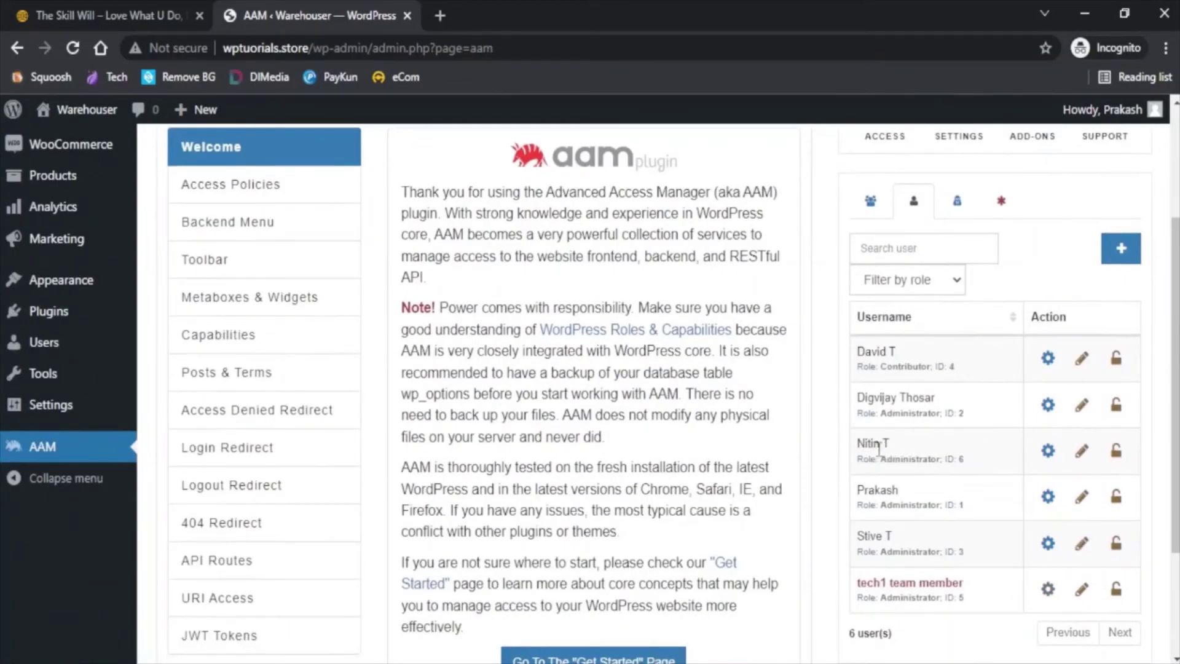
click(1048, 451)
scroll(390, 367, down, 1)
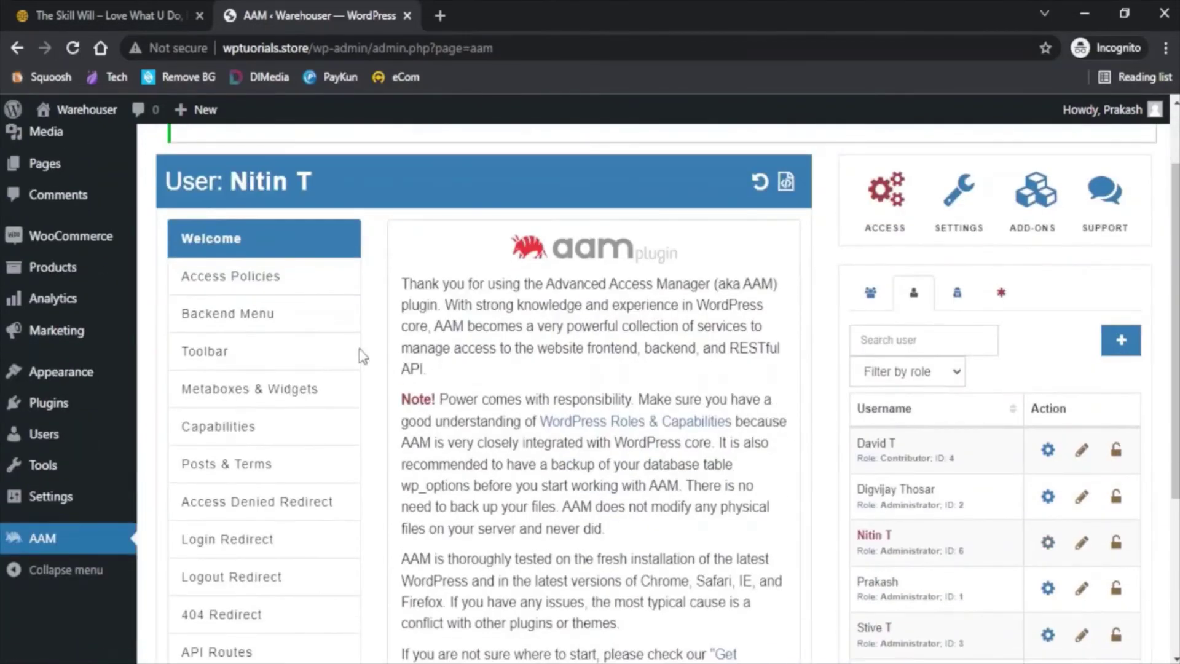
click(239, 315)
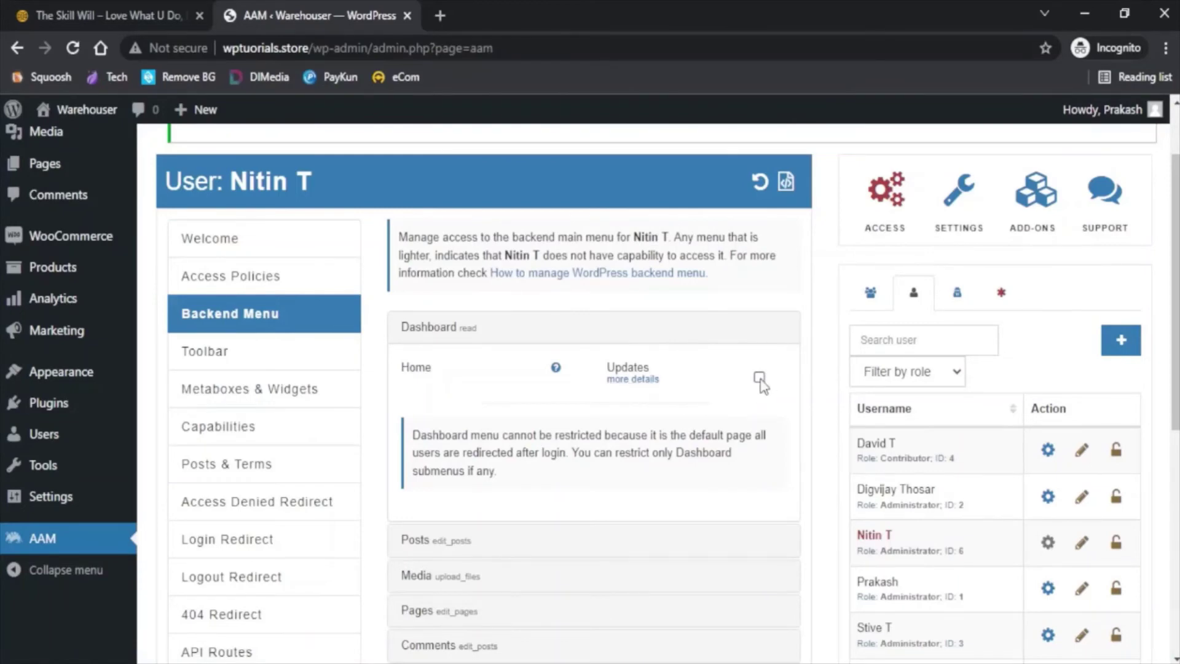
Hide the Updates, All Posts, Categories, Add New, Tags and All Pages submenus.
click(760, 377)
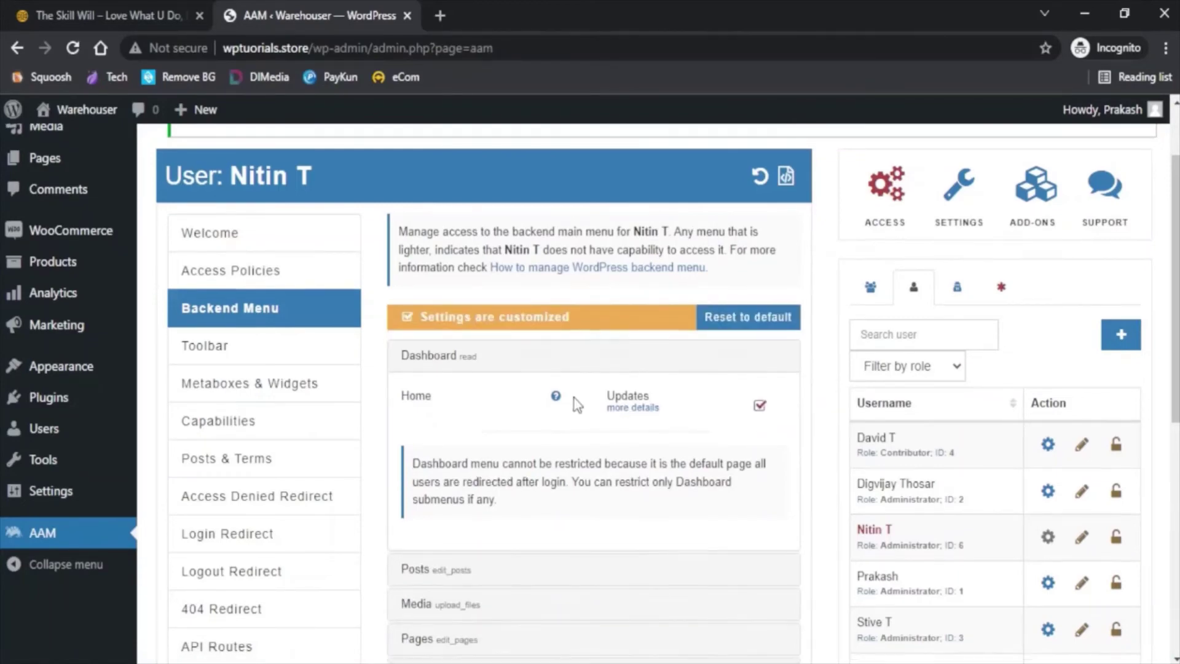
scroll(573, 398, down, 3)
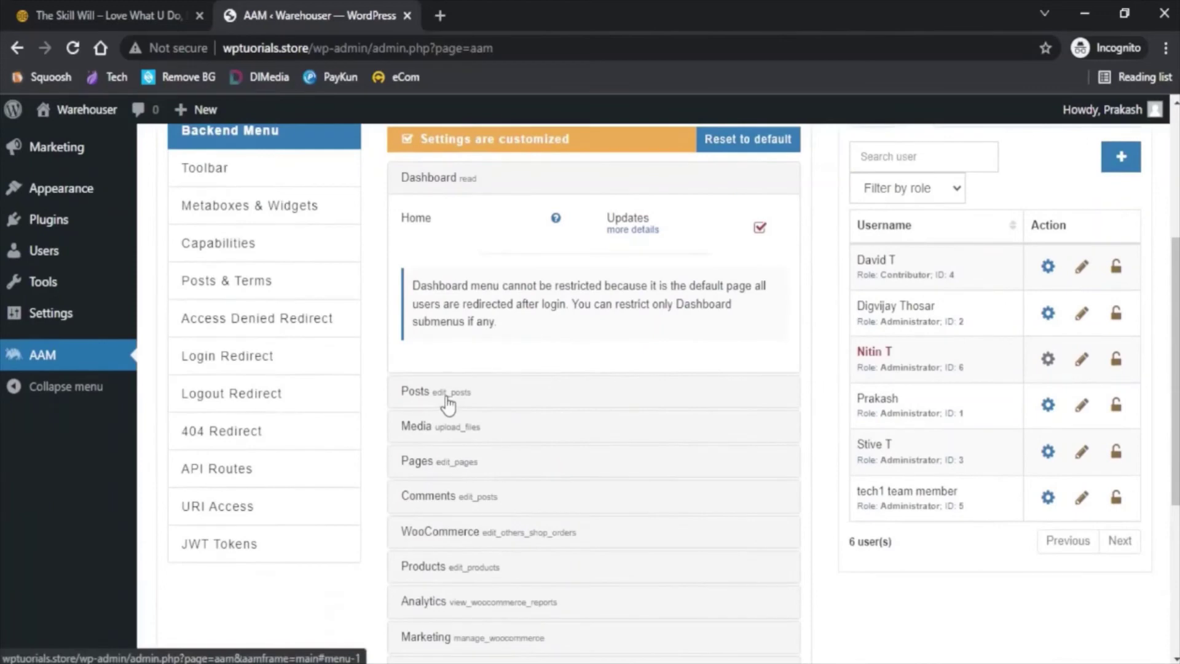
click(447, 399)
click(554, 308)
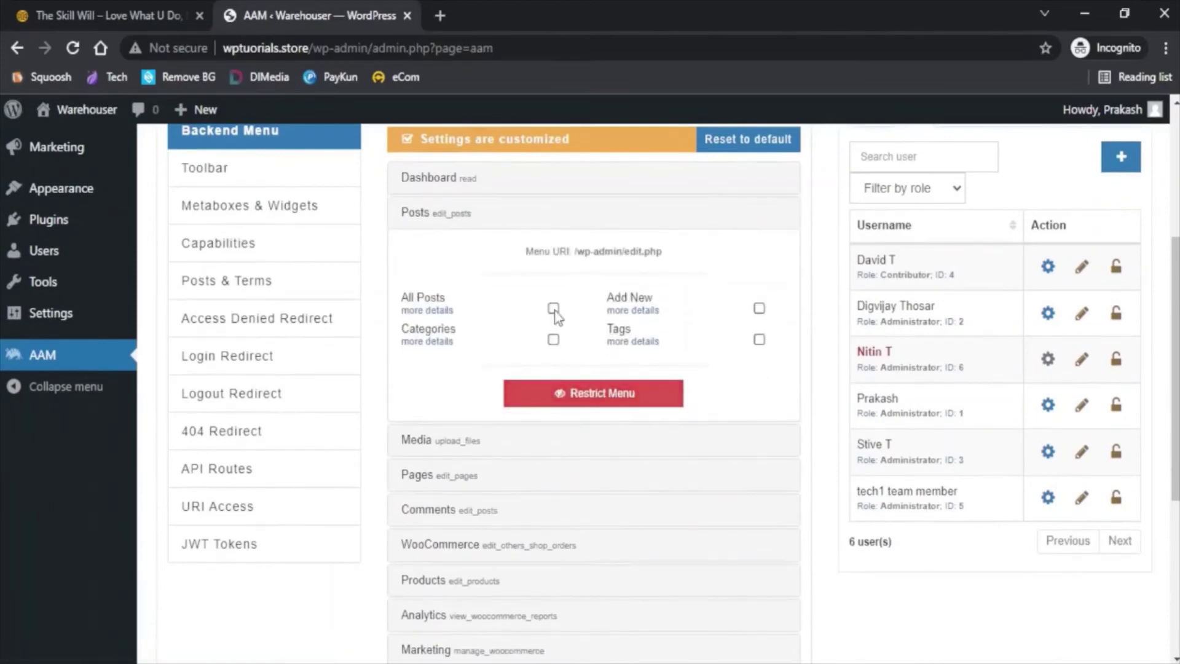
click(553, 340)
click(759, 308)
click(759, 339)
scroll(718, 355, down, 1)
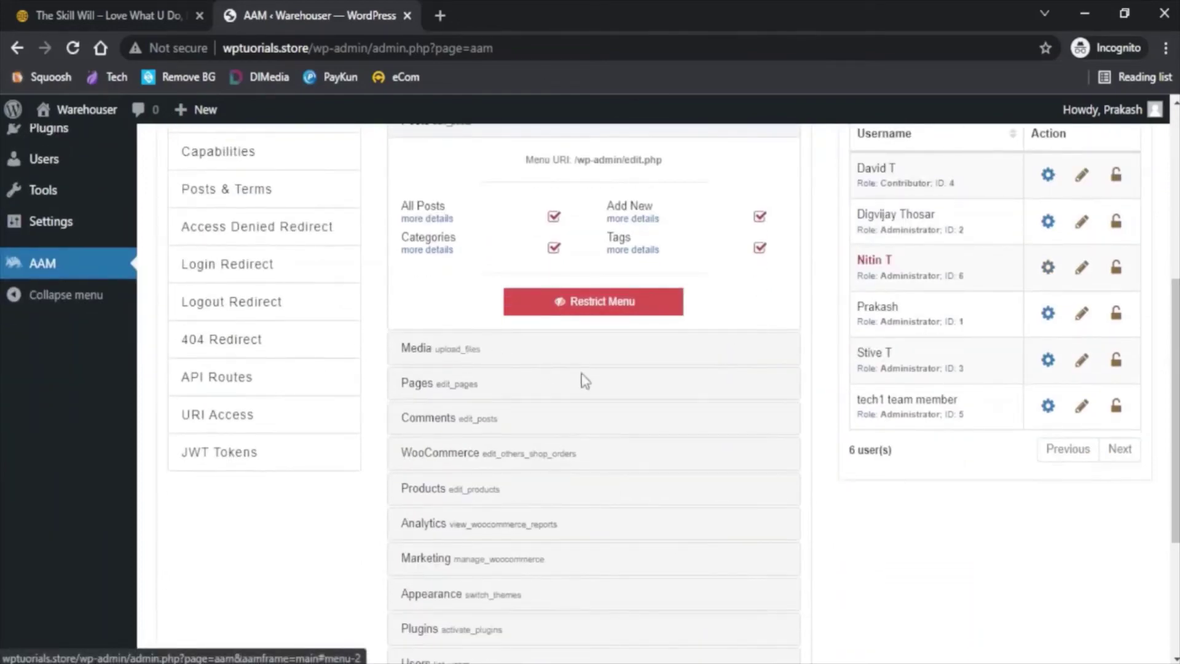
click(452, 387)
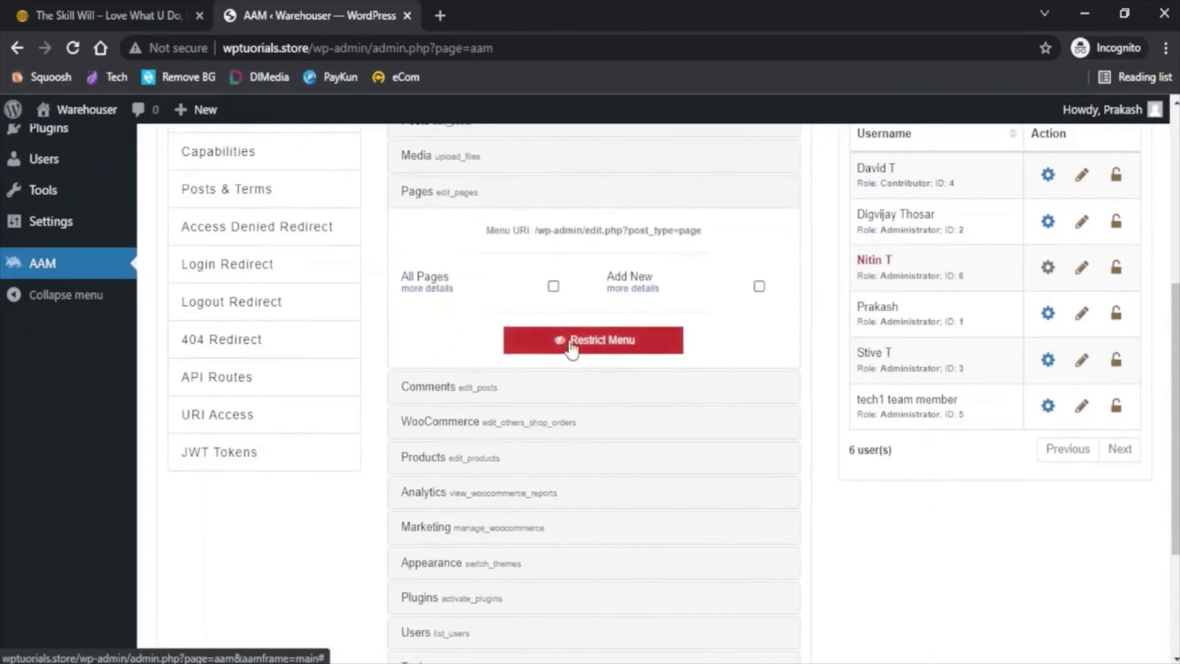
click(553, 285)
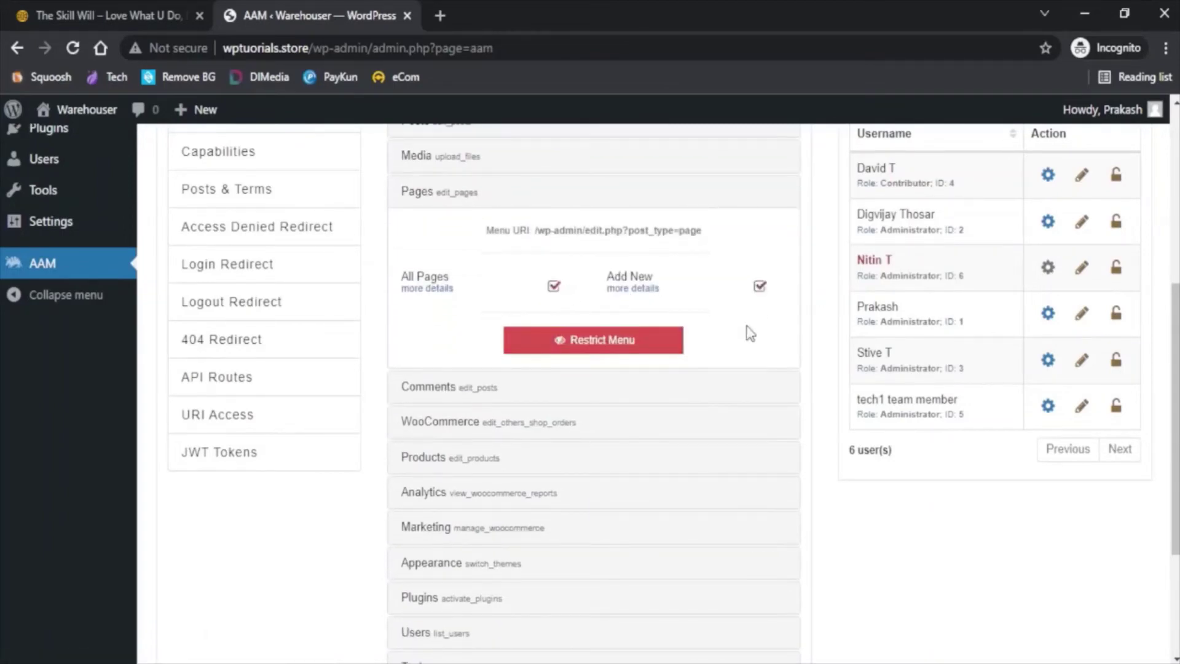
Restrict the entire Comments and Analytics menus for the new user.
scroll(750, 334, down, 2)
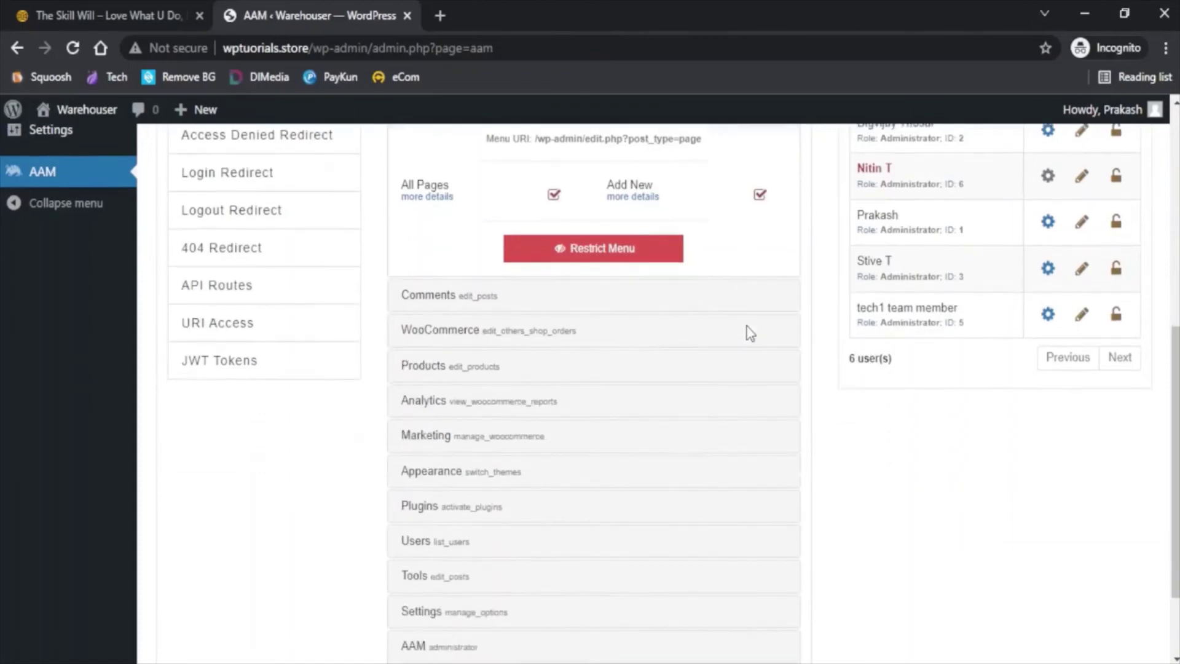
click(408, 289)
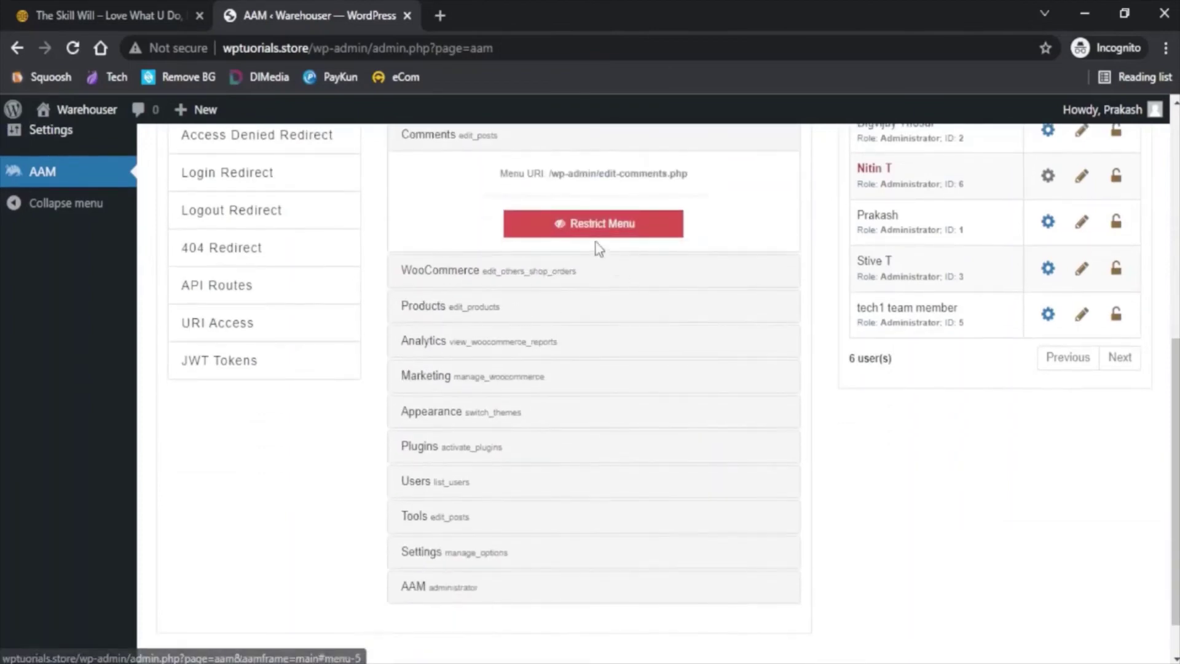
click(585, 224)
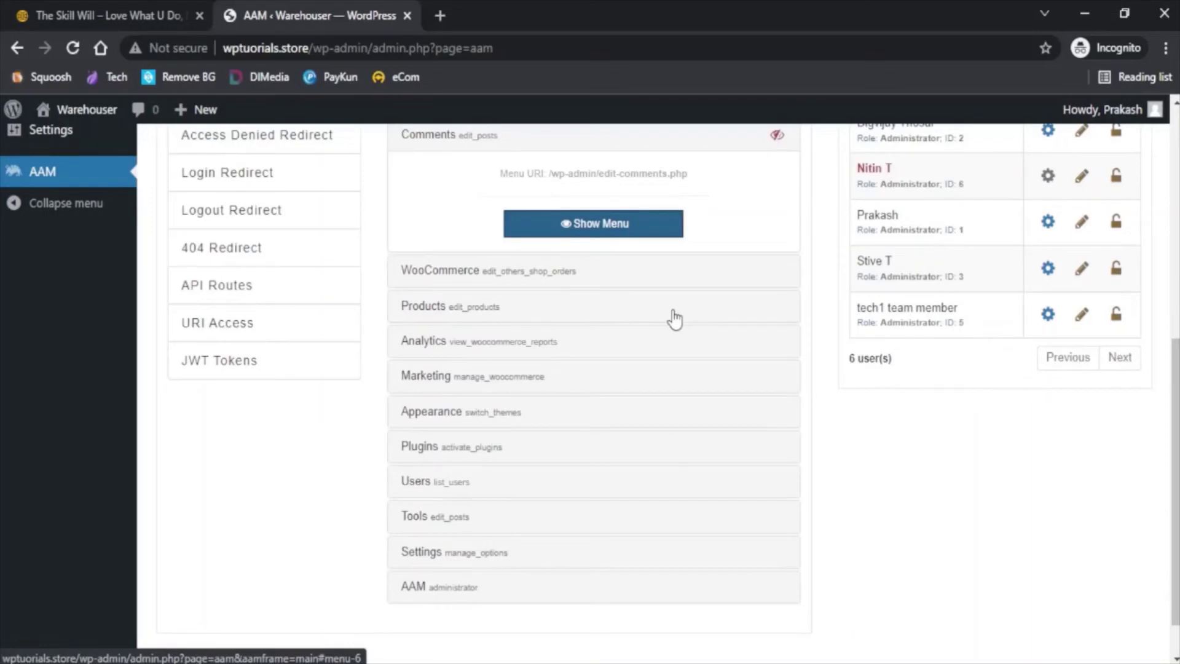
click(464, 341)
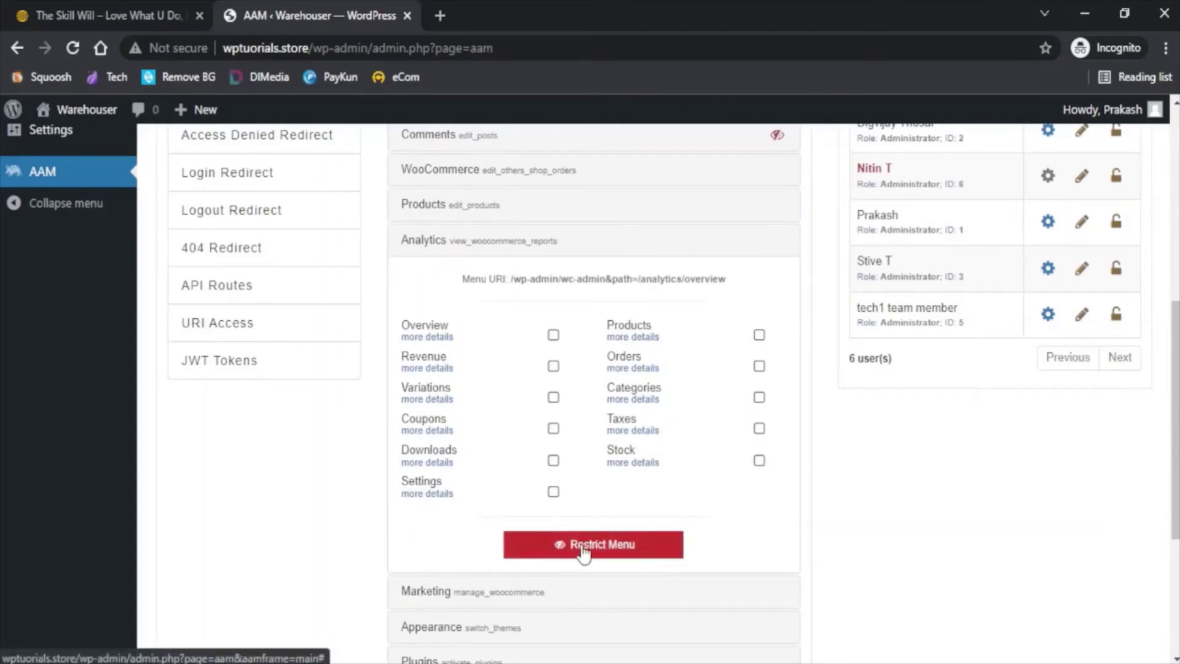
click(582, 550)
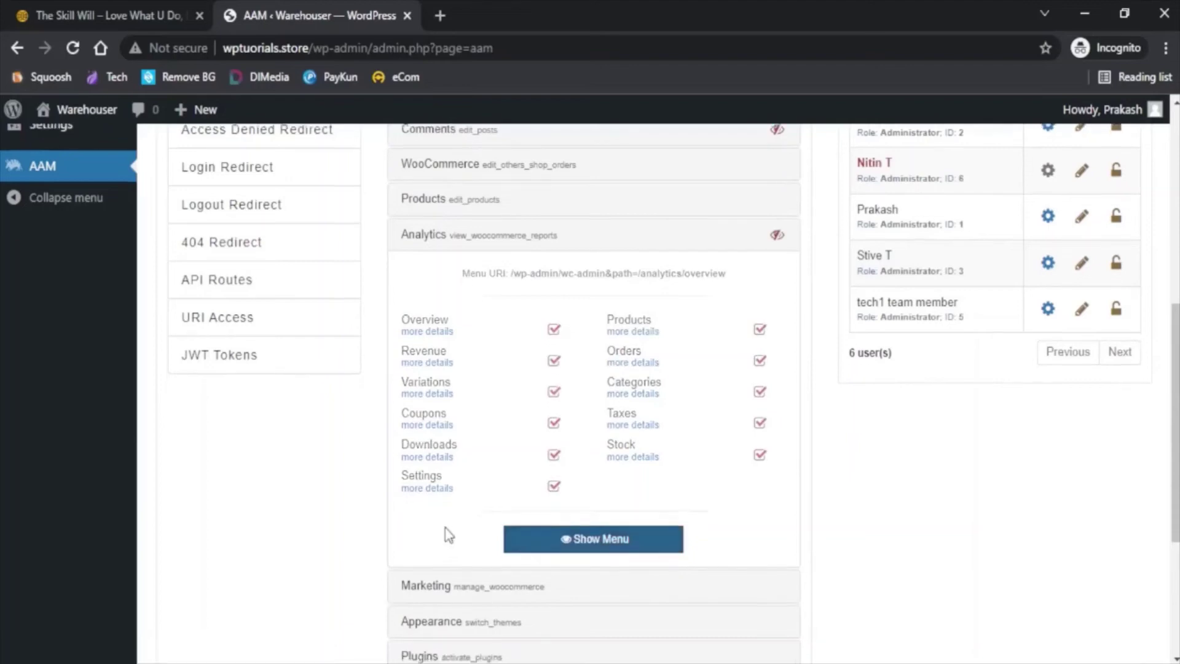
Restrict the Marketing, Appearance and Plugins backend menus for the user in AAM.
scroll(581, 544, down, 2)
click(549, 502)
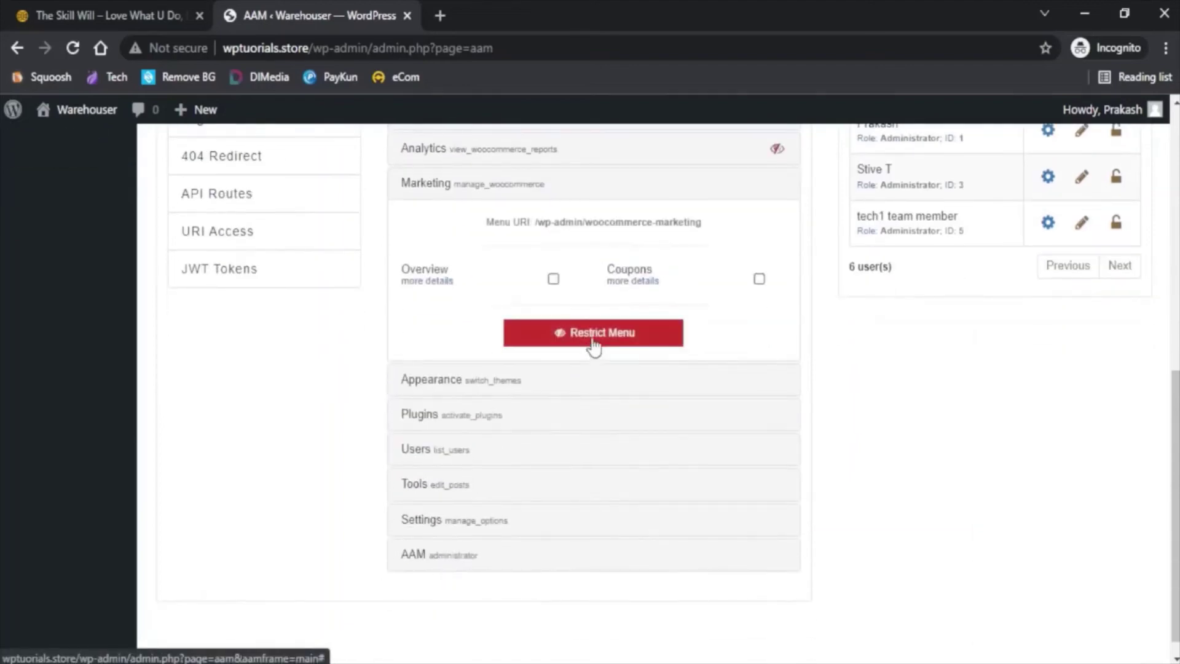
click(595, 337)
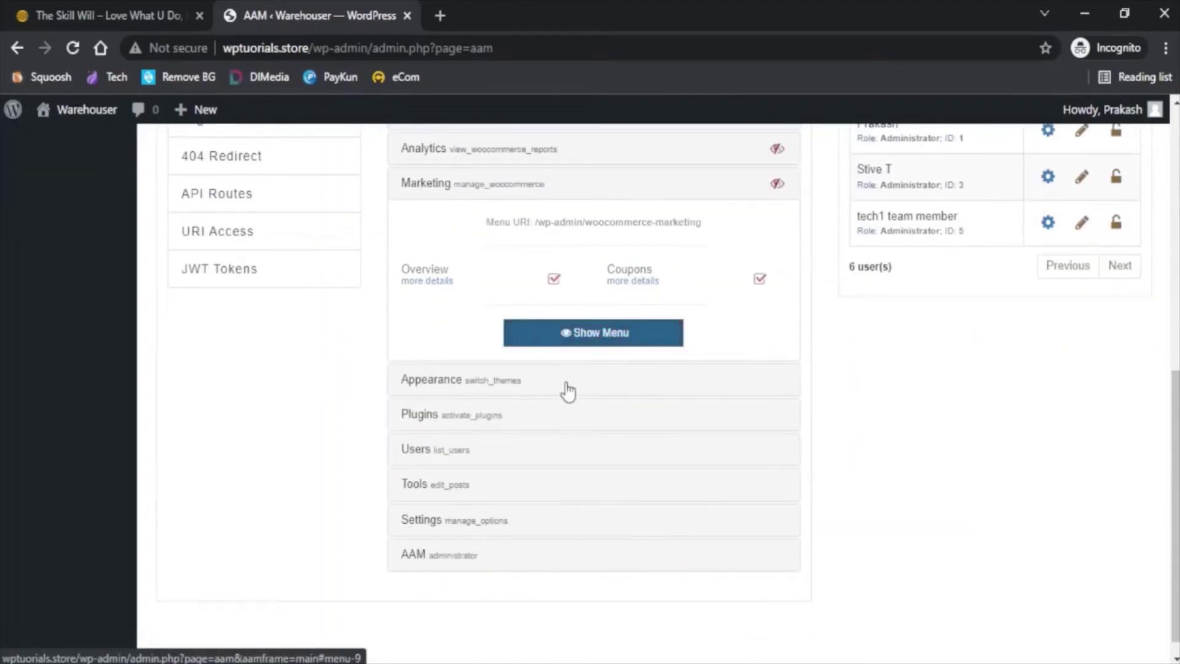
click(479, 387)
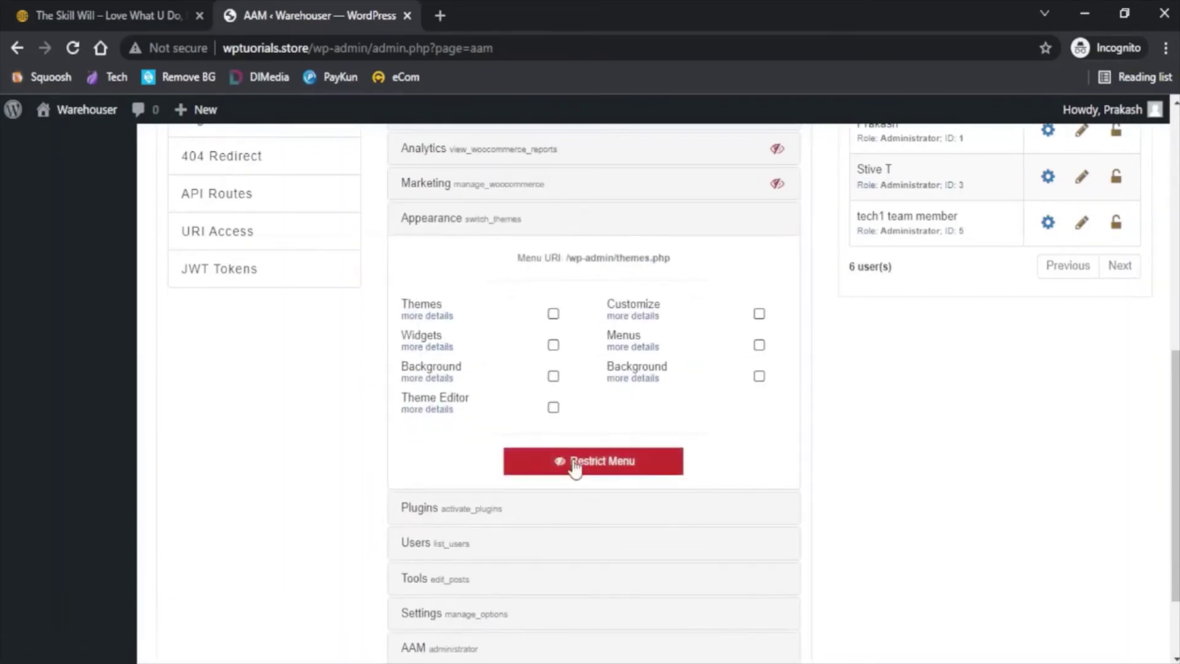
click(572, 466)
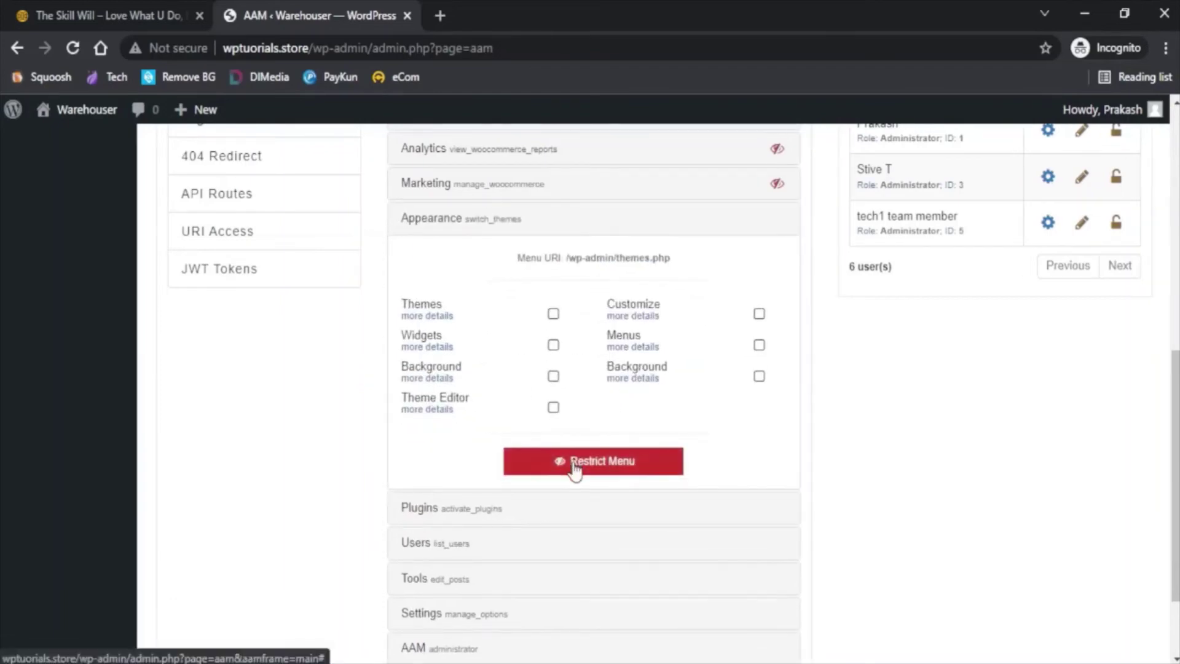
click(445, 510)
click(589, 438)
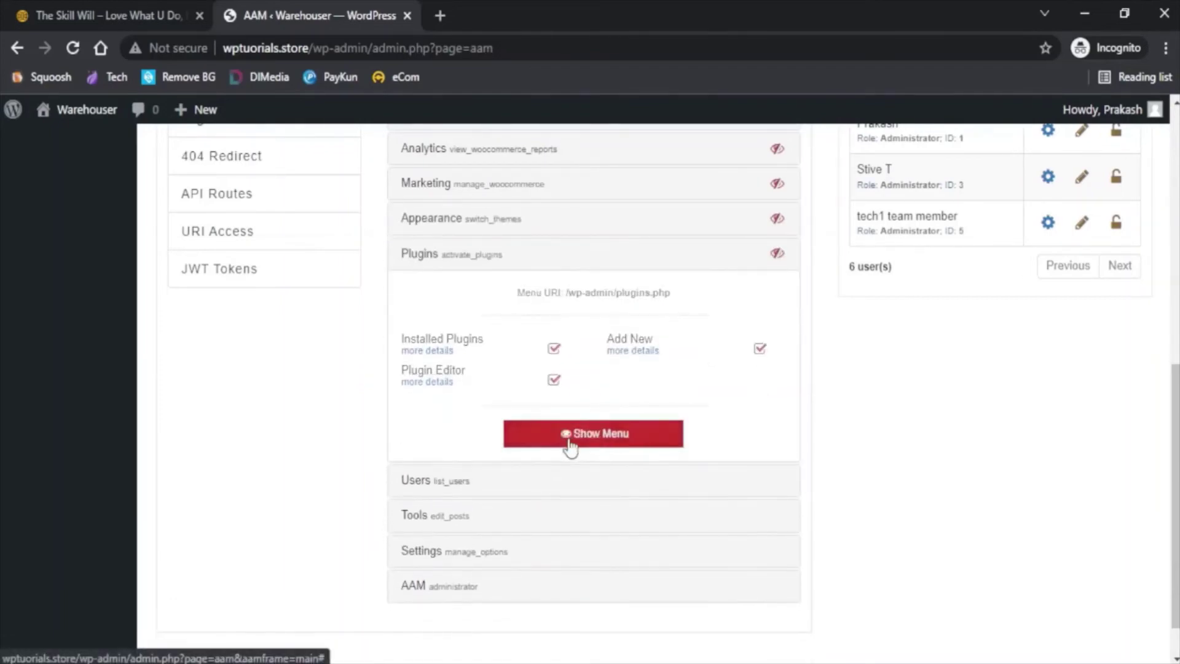
Restrict the Users, Tools, Settings and AAM backend menus for the user as well.
click(466, 486)
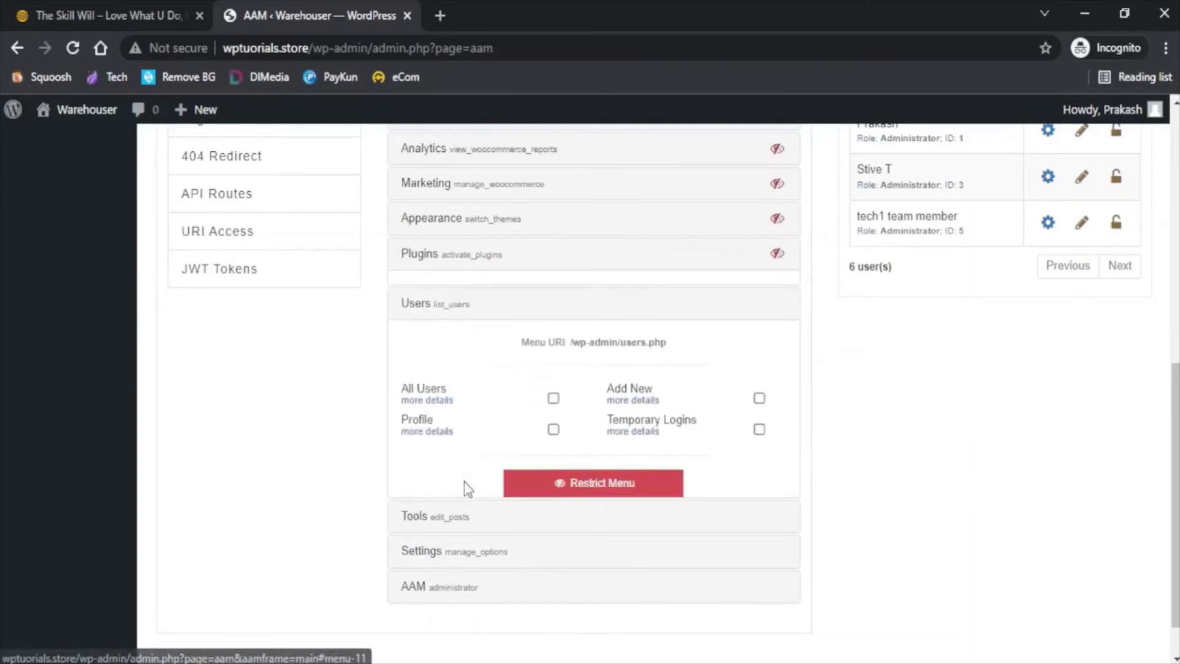
click(608, 476)
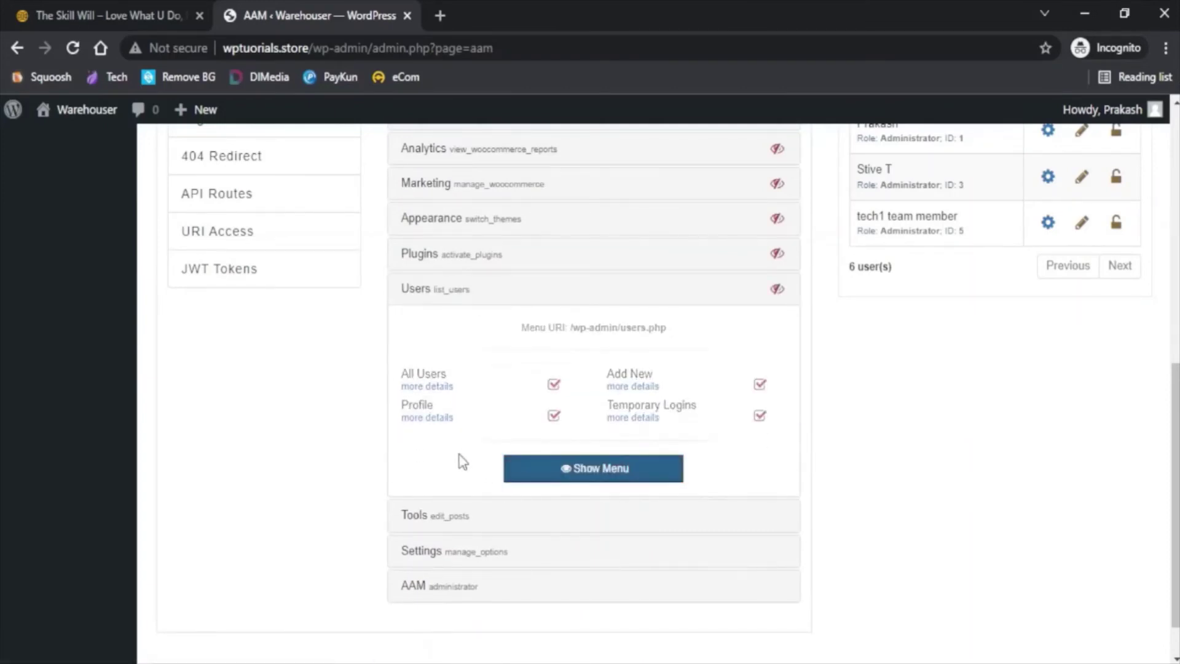
click(445, 518)
click(593, 564)
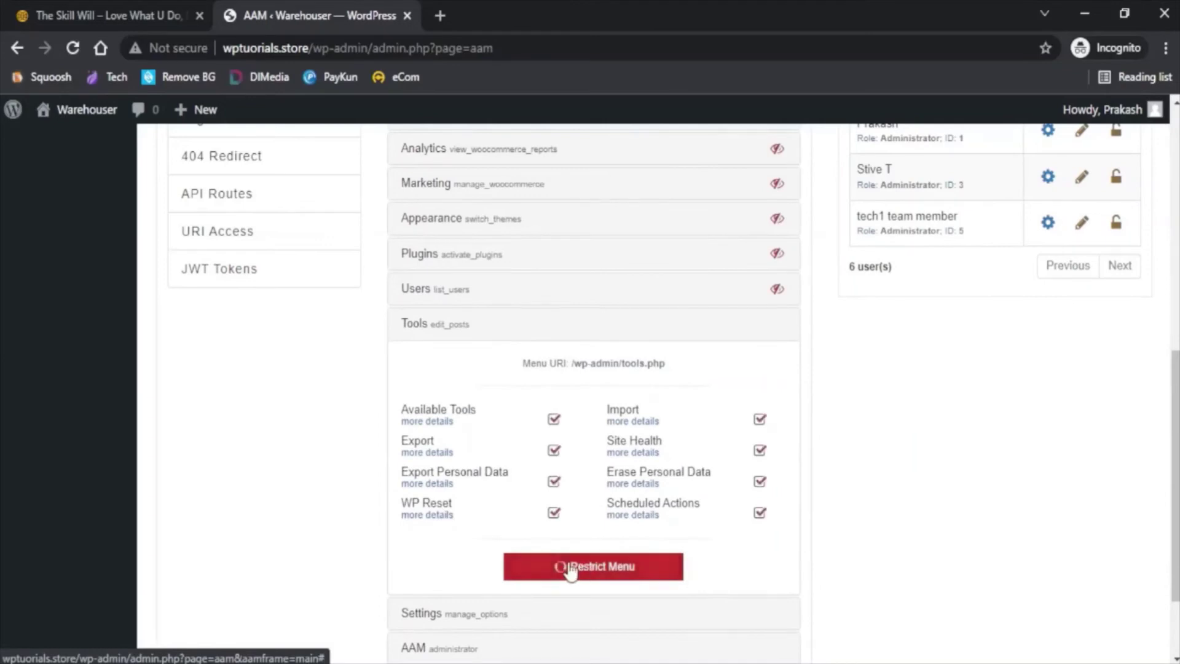
scroll(471, 517, down, 2)
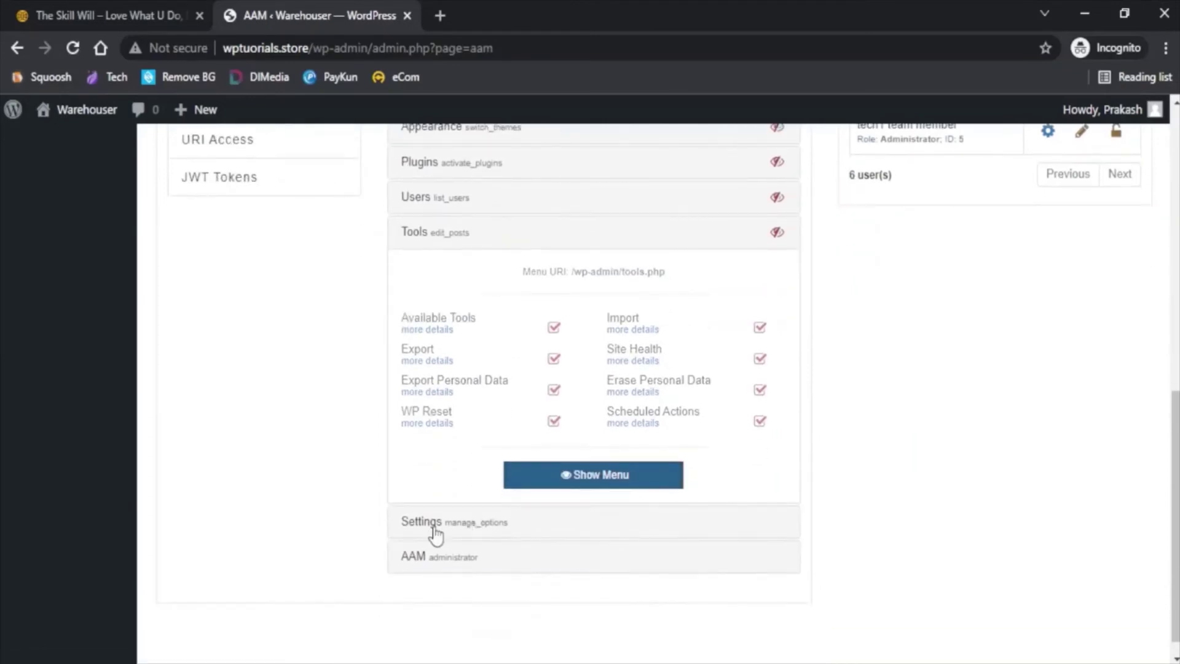
click(438, 523)
click(563, 515)
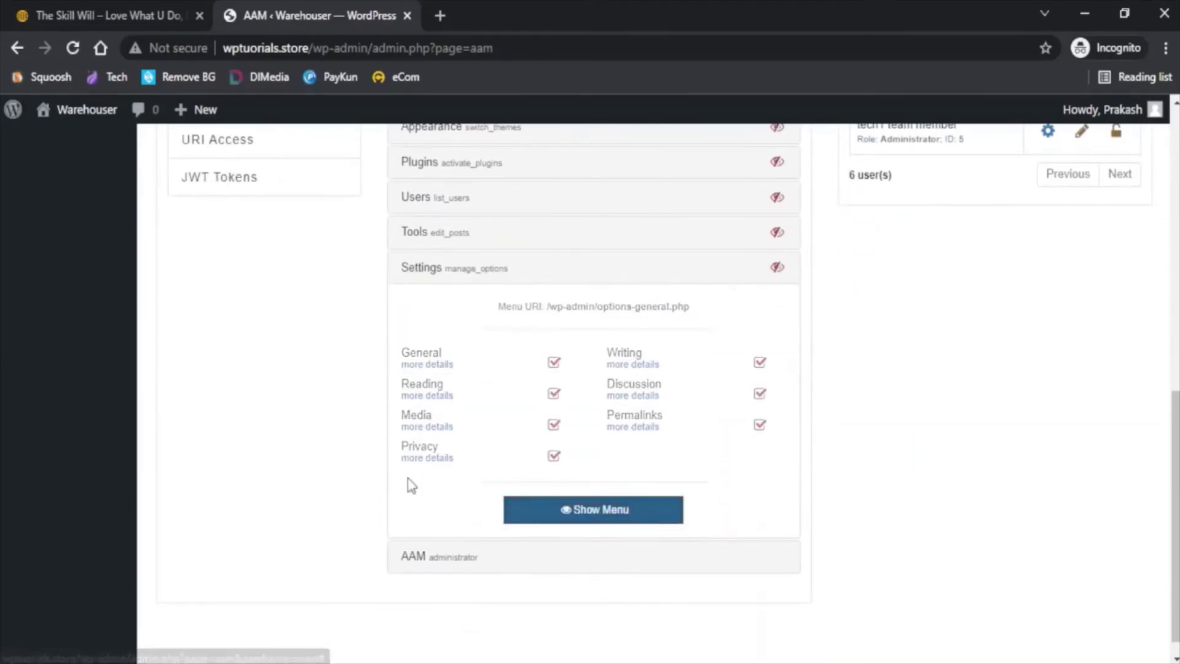
click(422, 560)
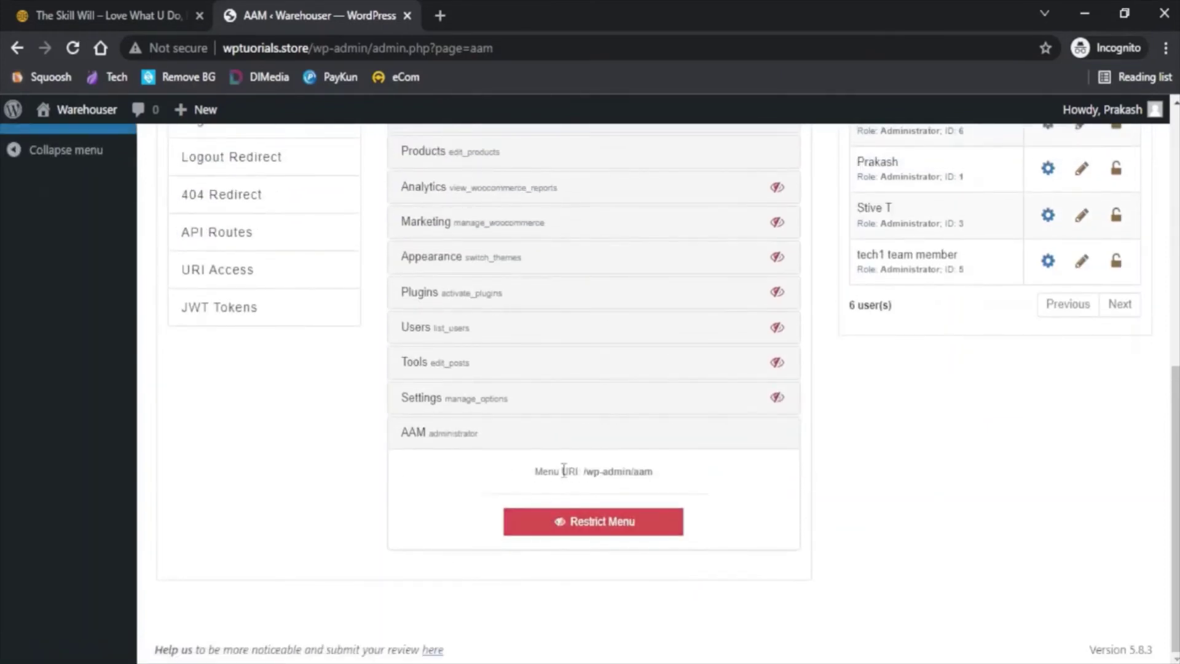
click(618, 529)
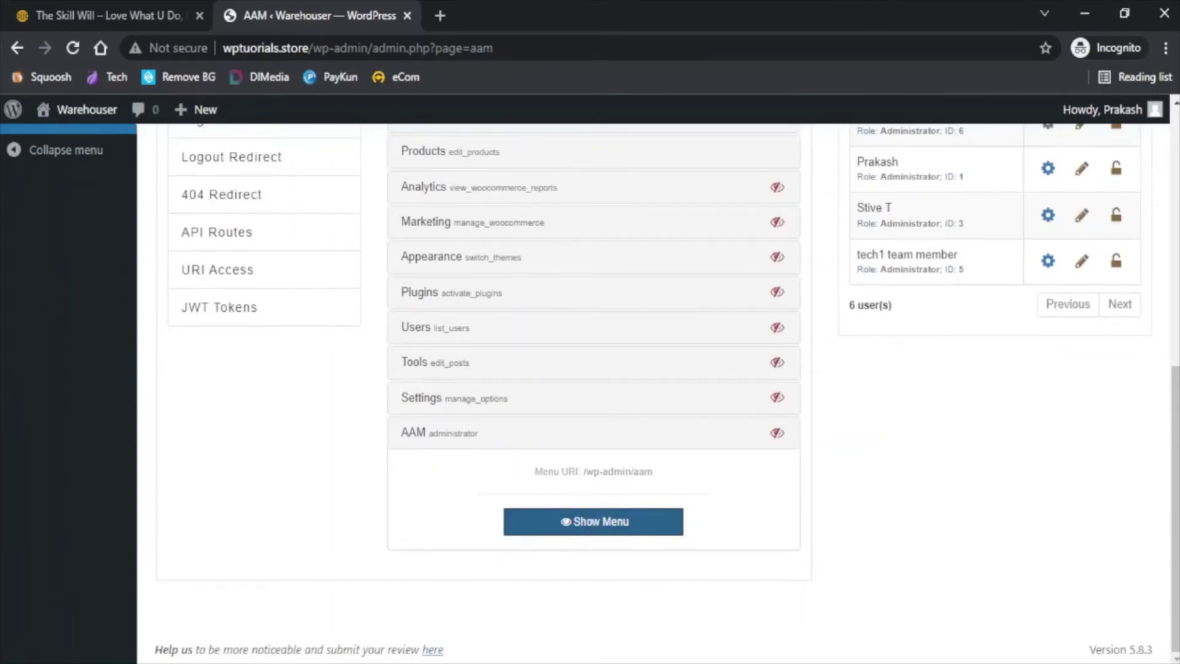
Reload the restricted user's dashboard and check the Media, Products and WooCommerce sidebar submenus.
mouse_move(617, 657)
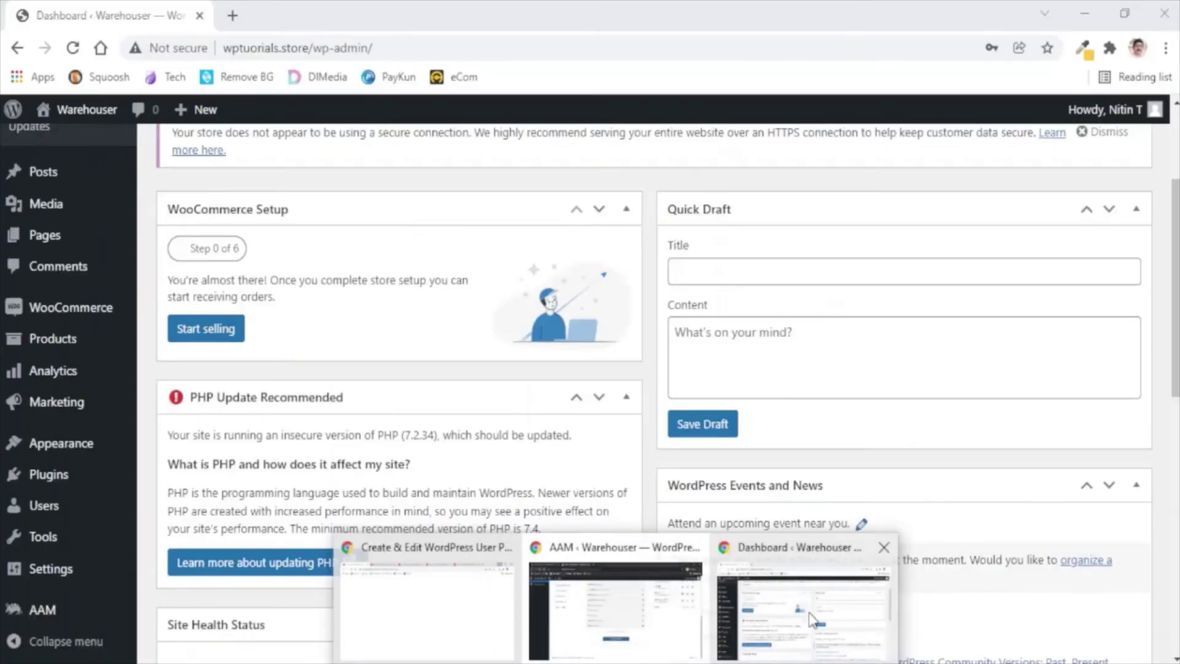
click(805, 593)
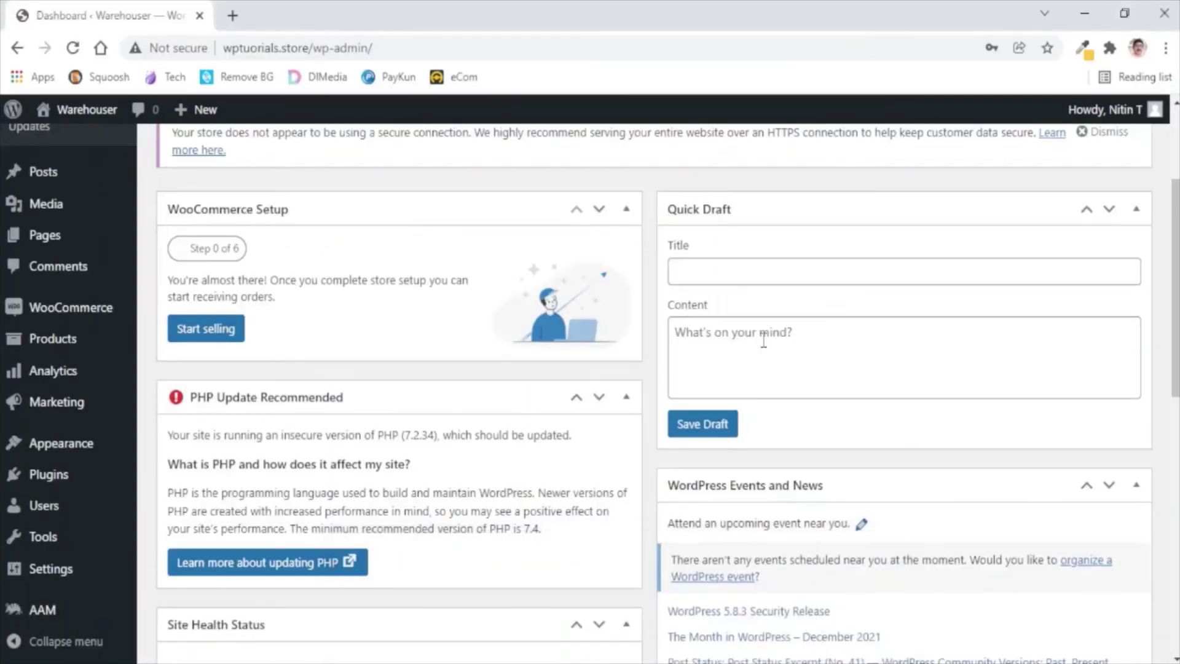
click(73, 49)
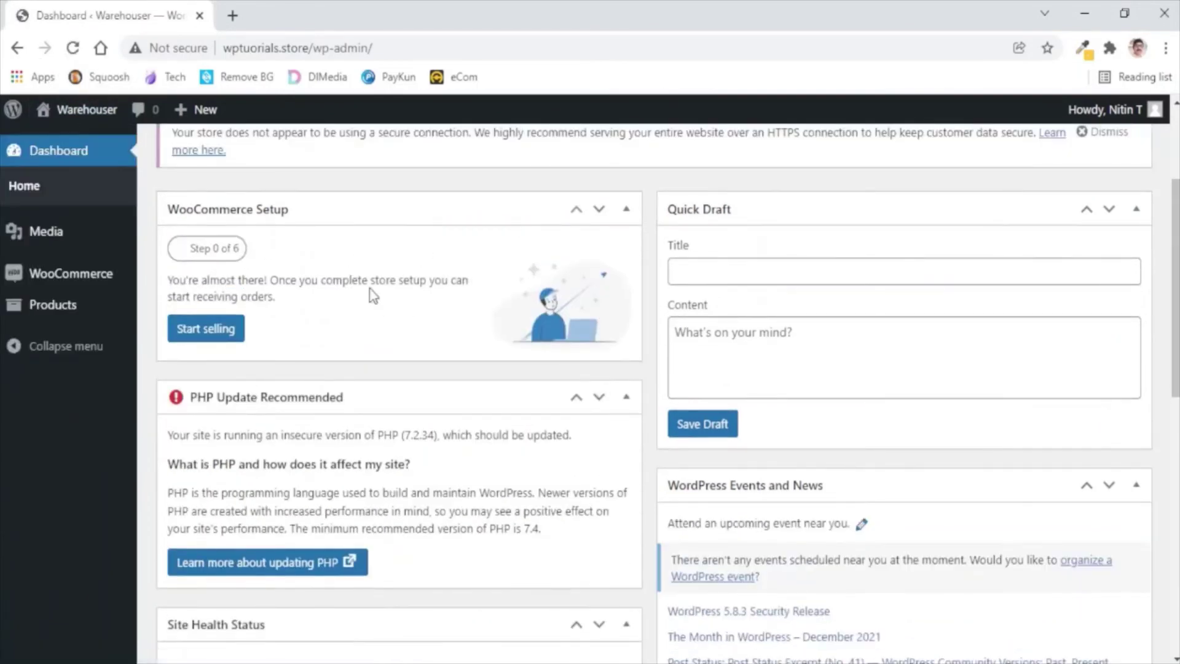
mouse_move(61, 241)
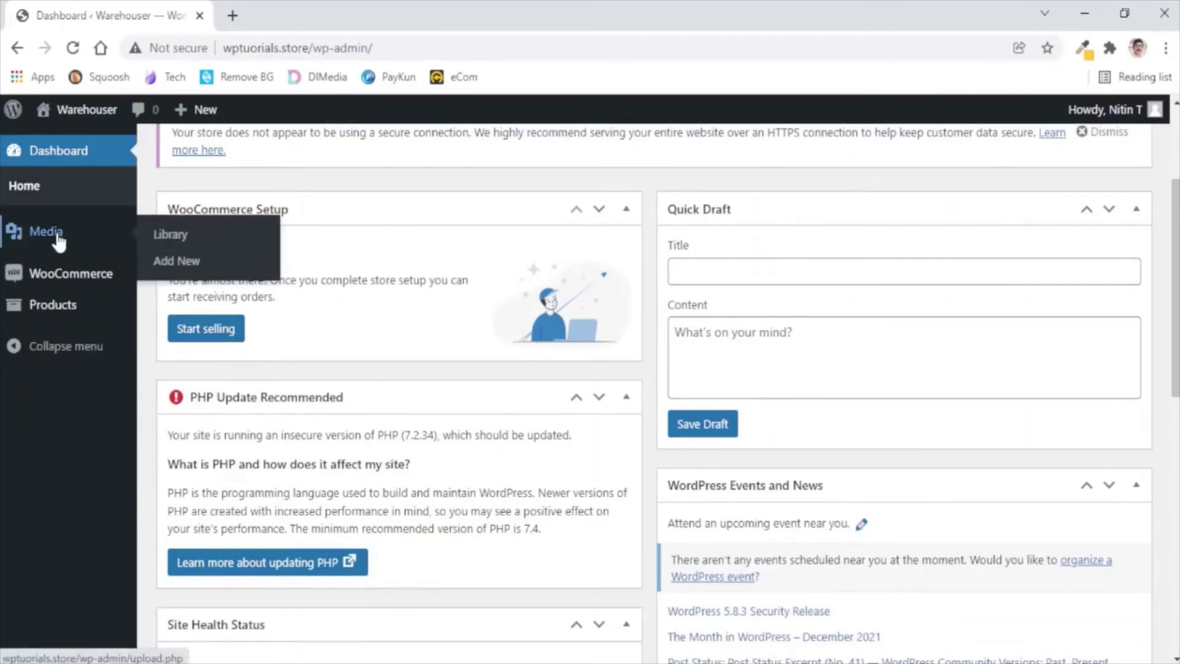
mouse_move(55, 313)
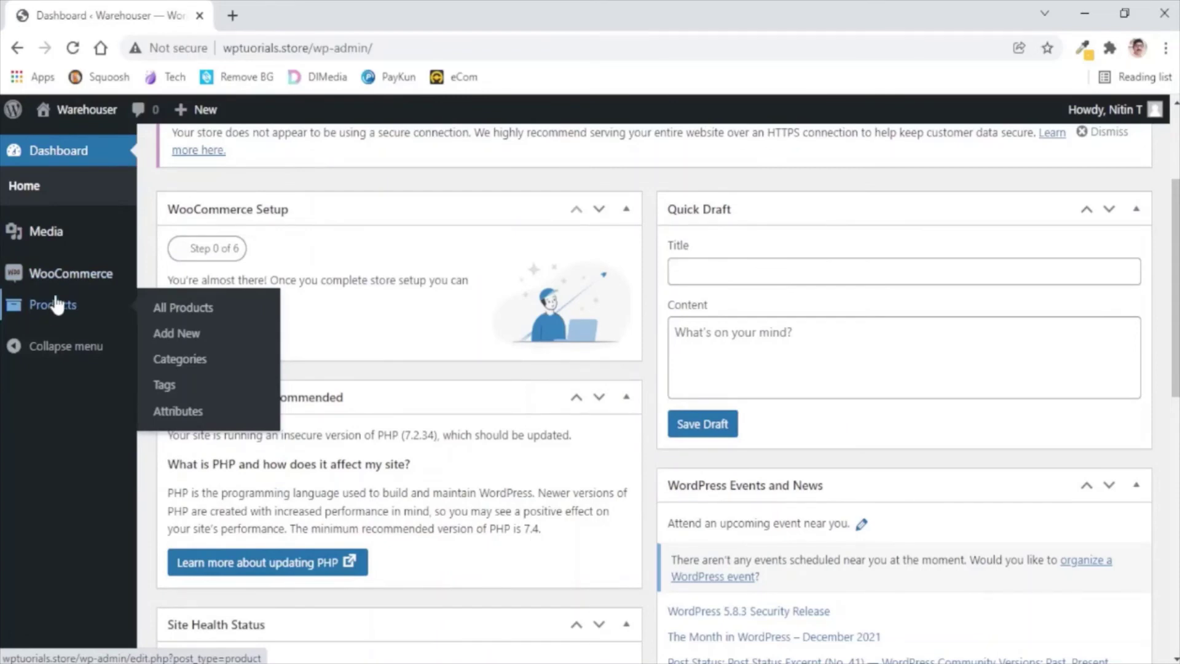
mouse_move(64, 281)
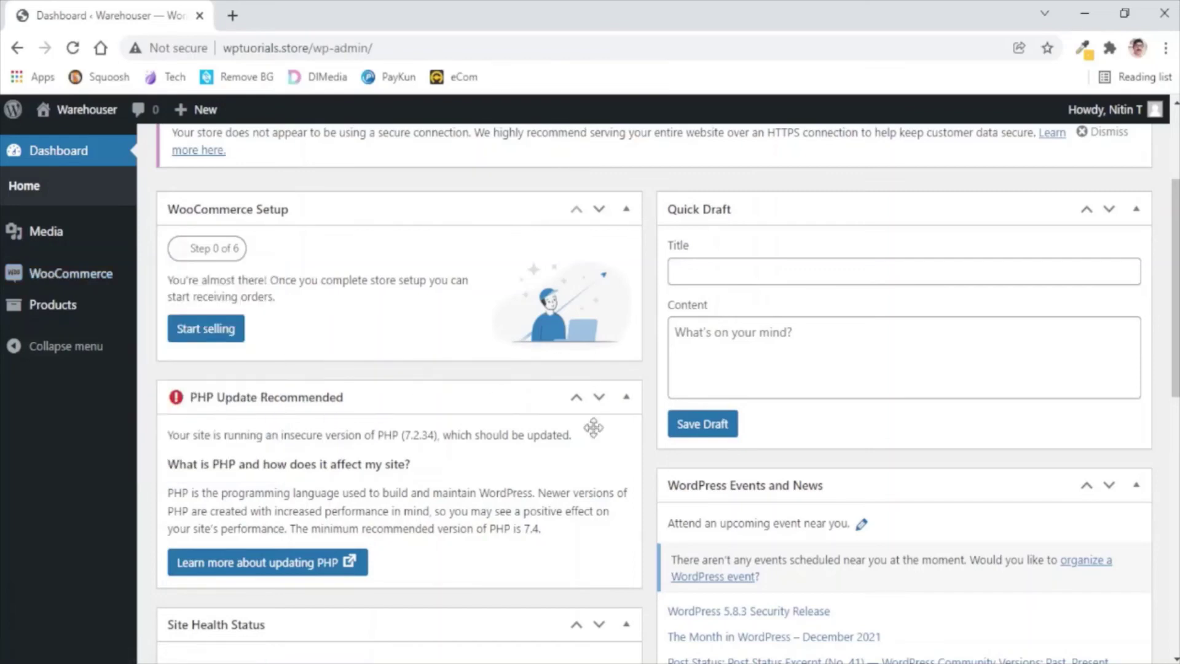
Hide WooCommerce's Extensions, Settings, Coupons, Orders, Status and Reports submenus, then return to the dashboard window.
click(649, 624)
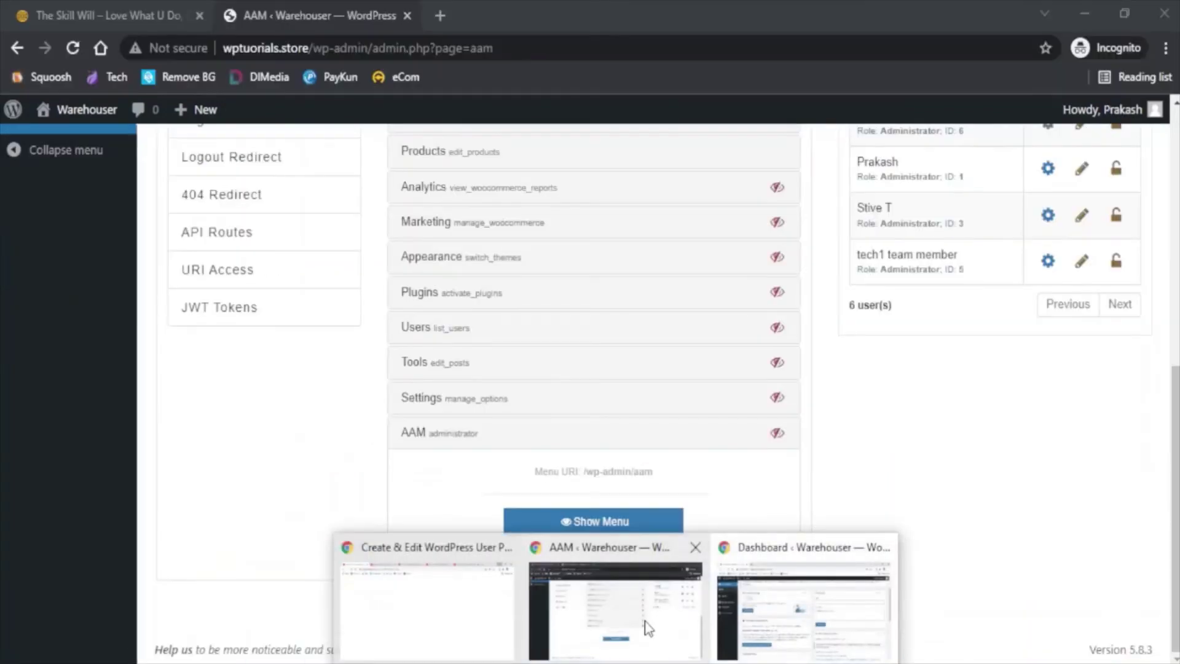
scroll(648, 375, up, 3)
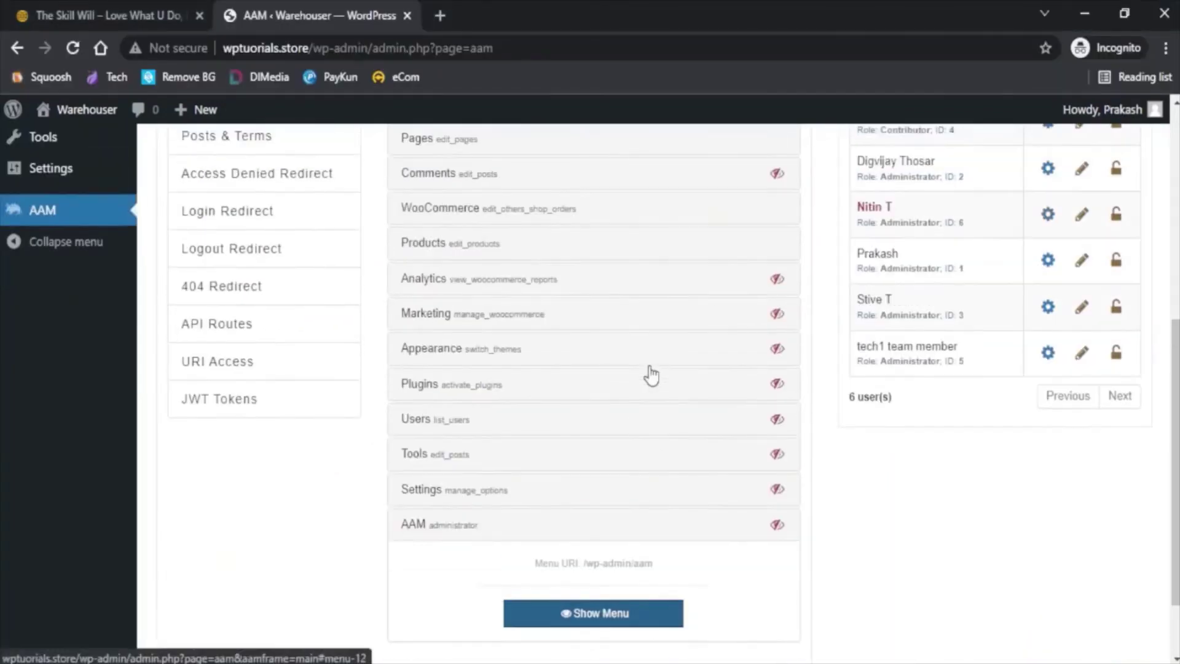
click(470, 307)
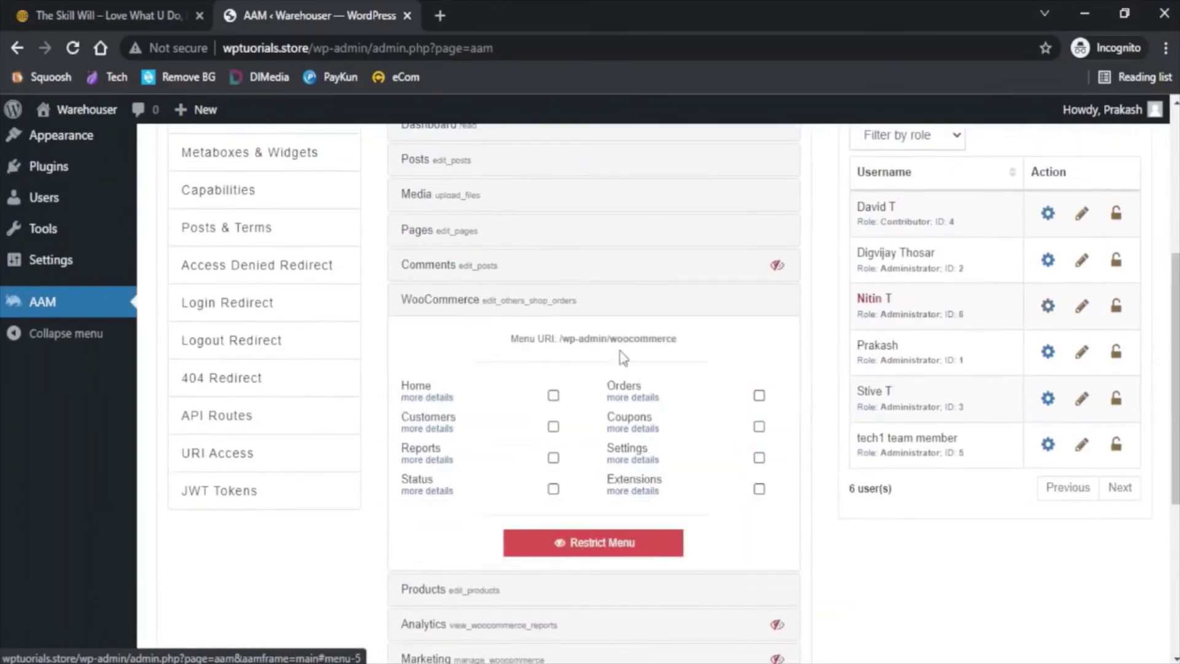
click(760, 488)
click(759, 457)
click(760, 431)
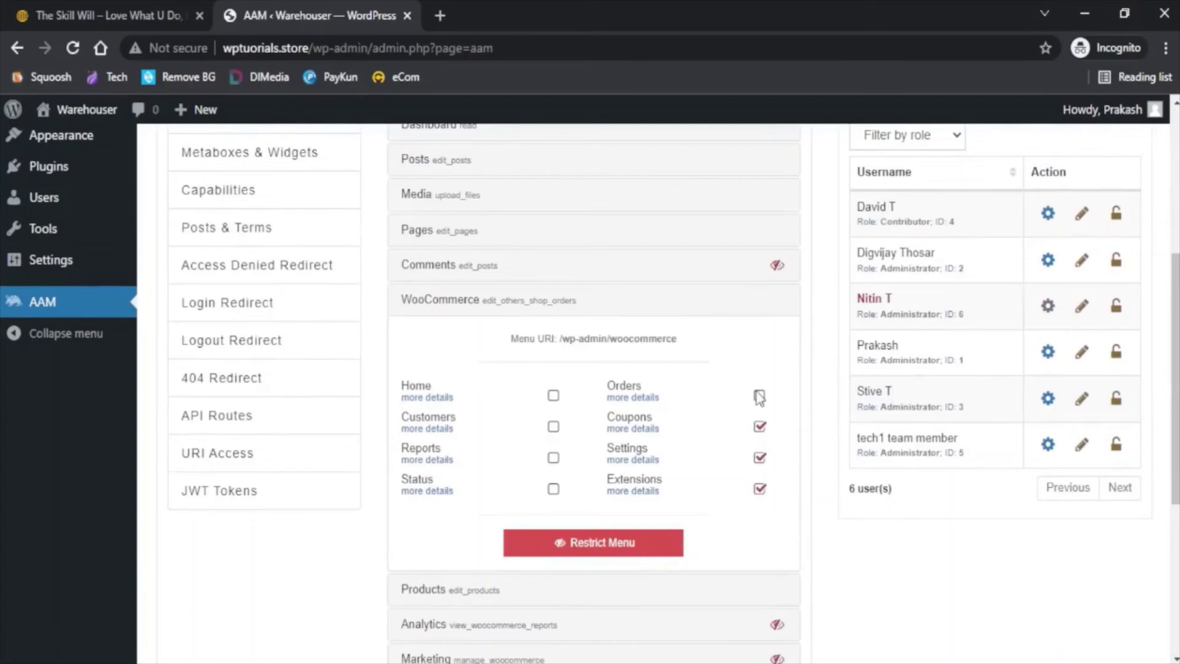
click(760, 395)
click(554, 489)
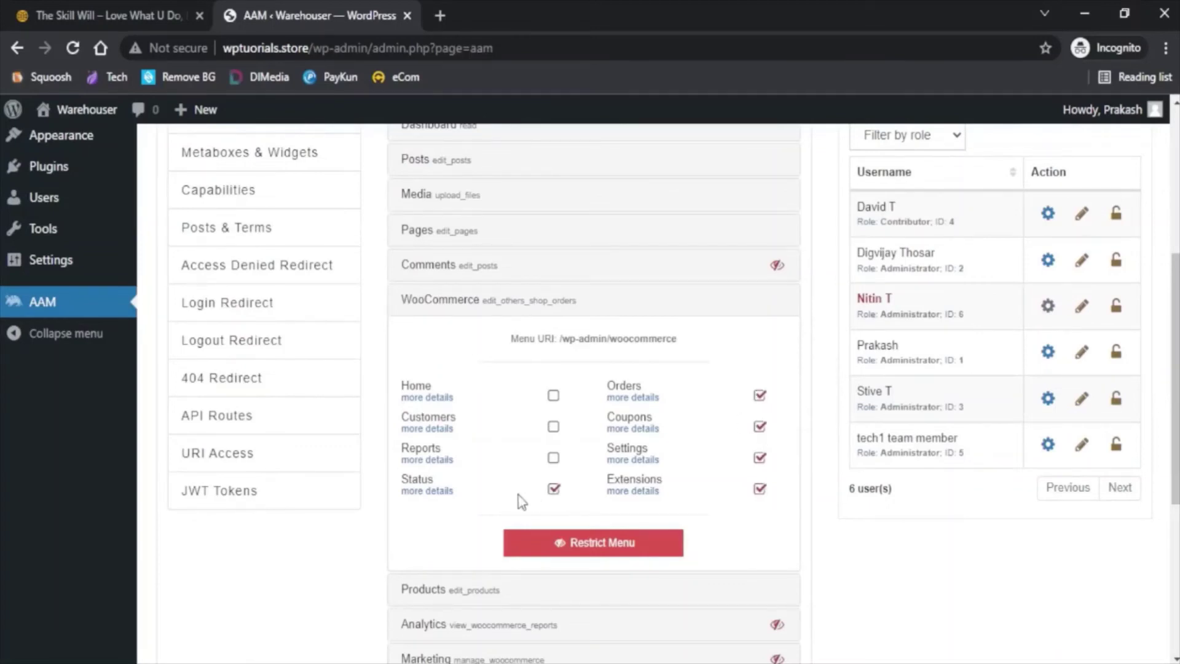
click(553, 457)
mouse_move(771, 630)
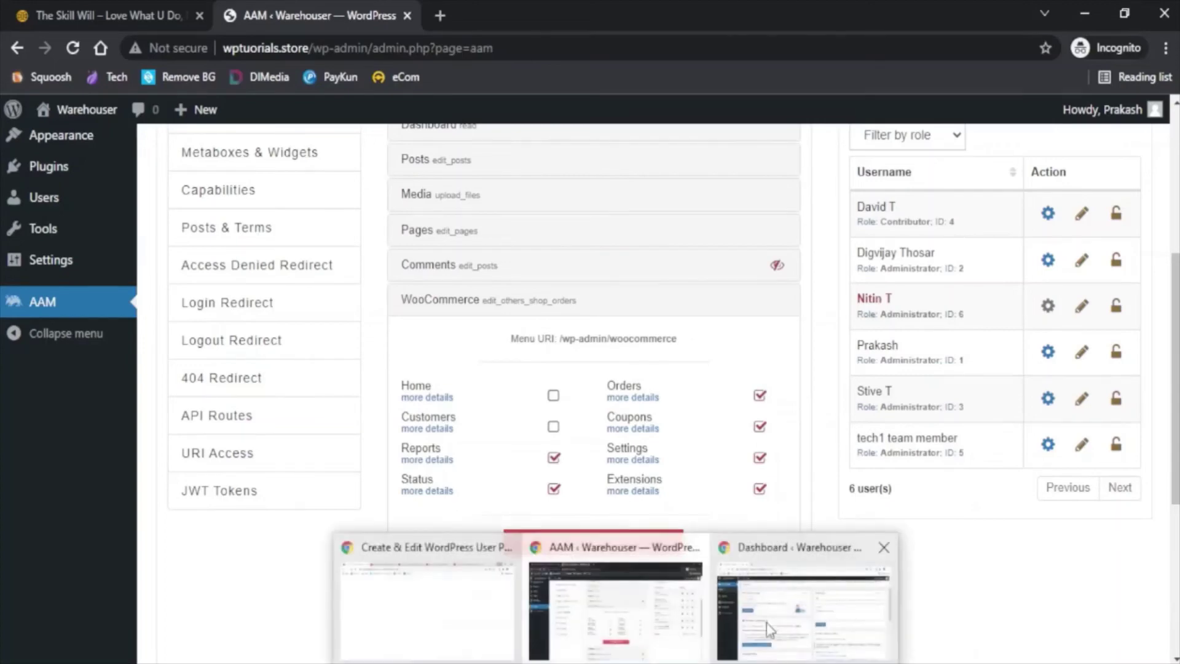
click(810, 621)
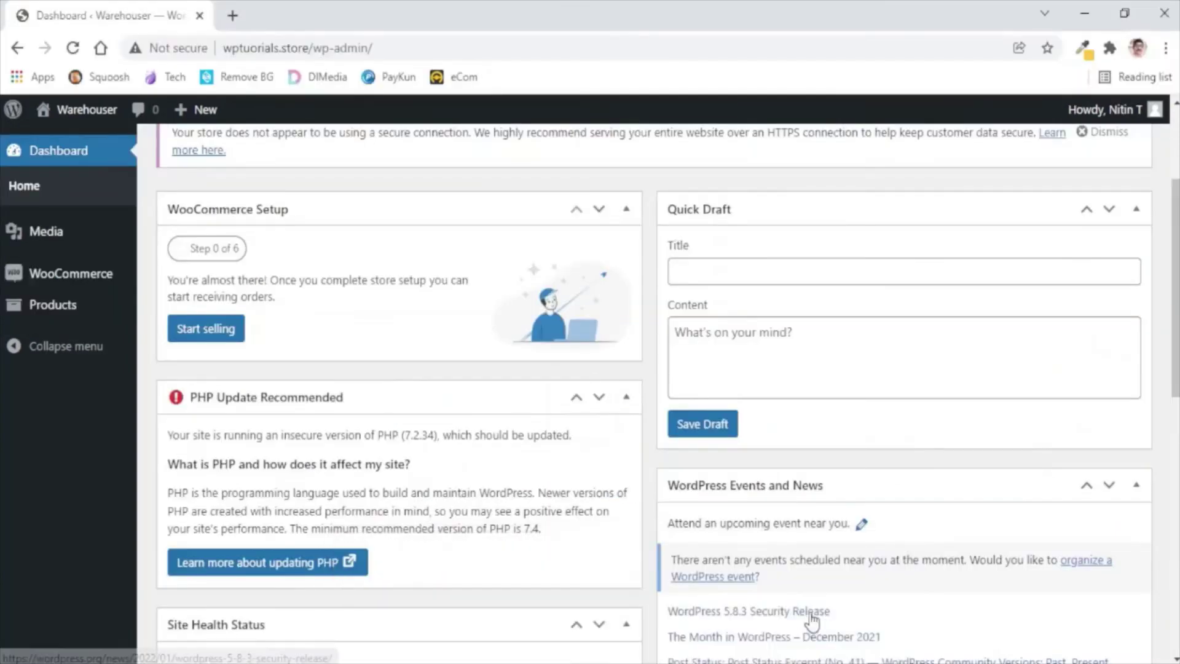
click(74, 50)
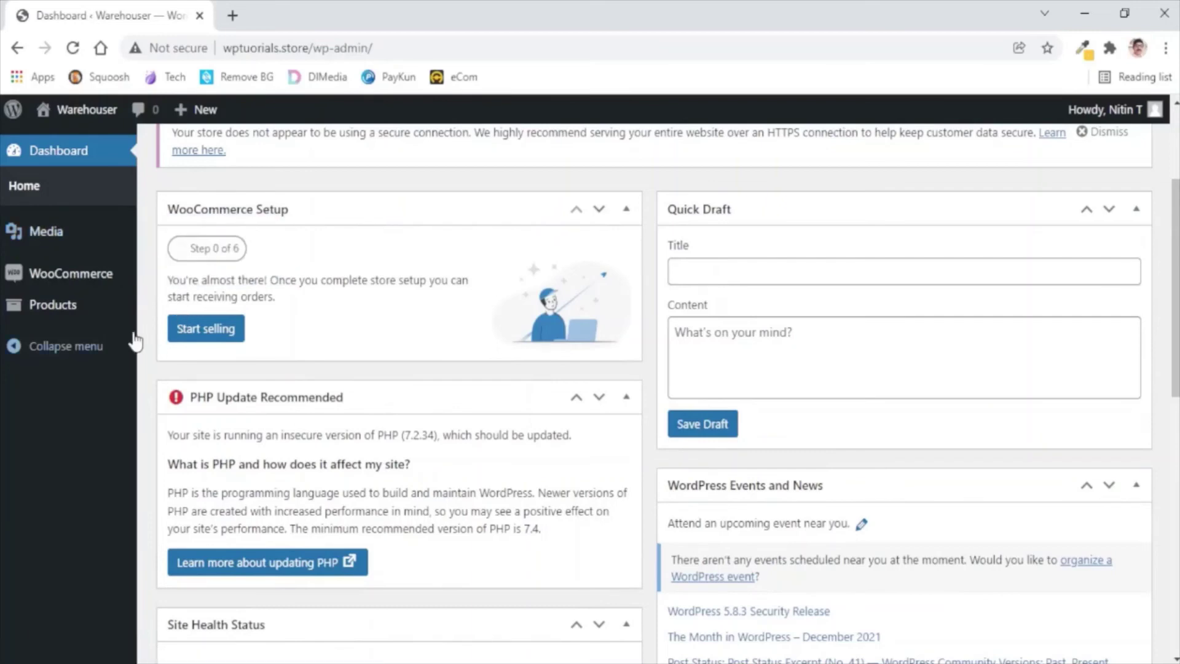
Restrict the entire WooCommerce menu in AAM, then reload the user's dashboard to confirm it's gone.
mouse_move(120, 329)
click(666, 636)
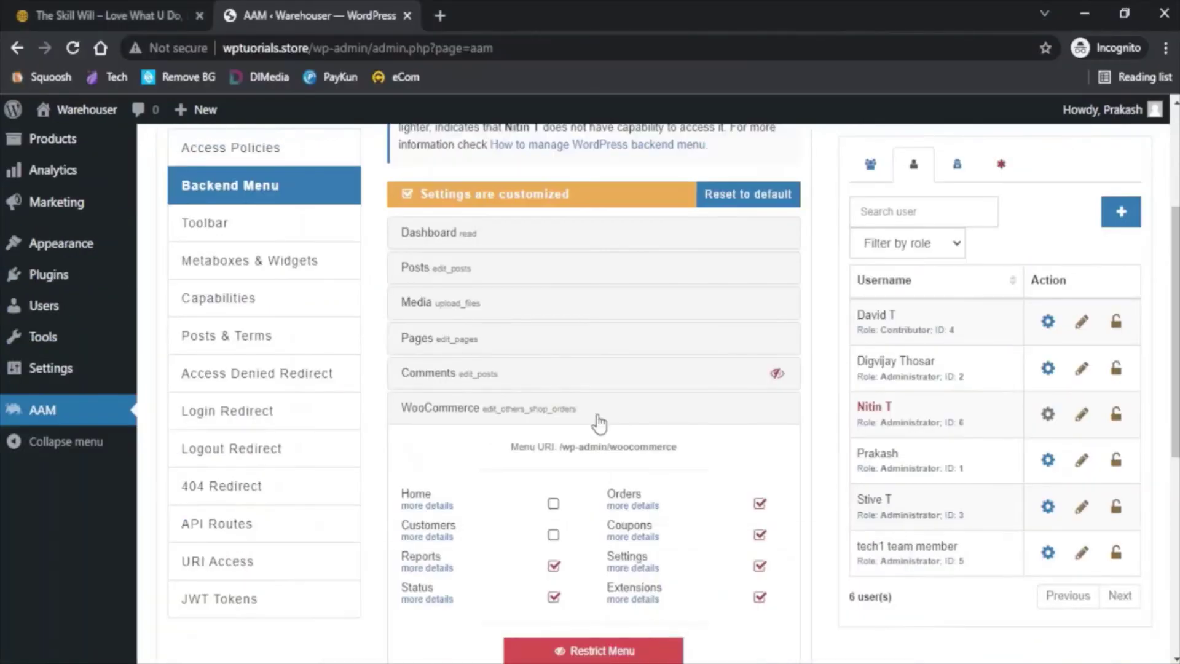
scroll(573, 598, down, 2)
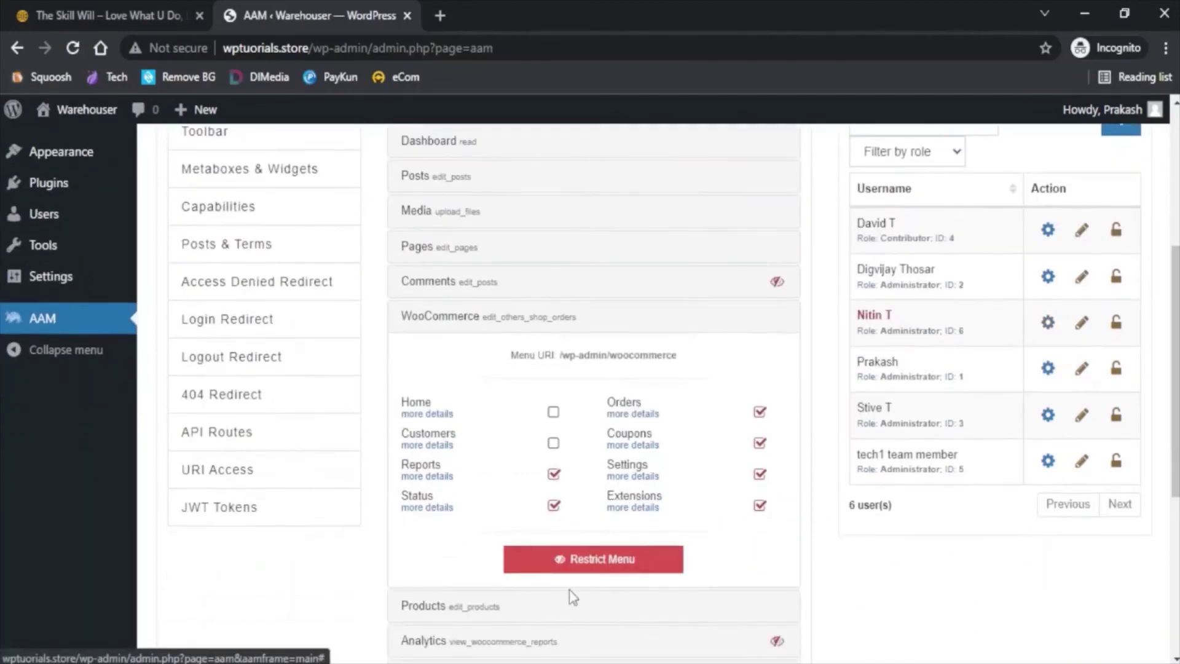
click(584, 560)
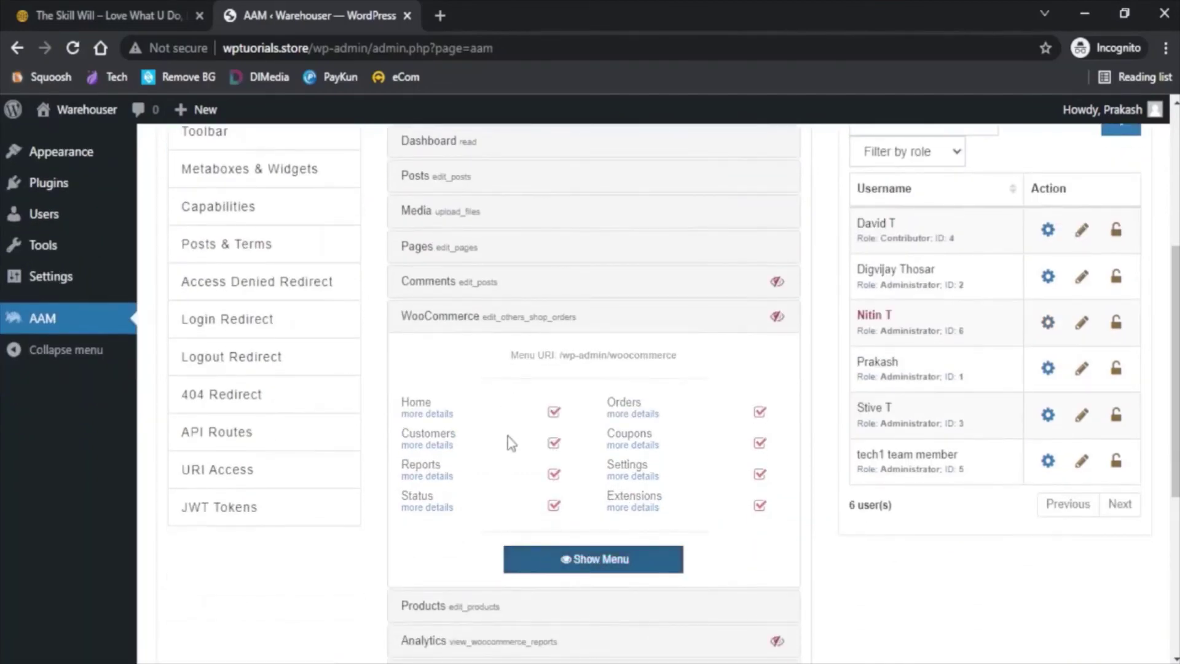
mouse_move(632, 658)
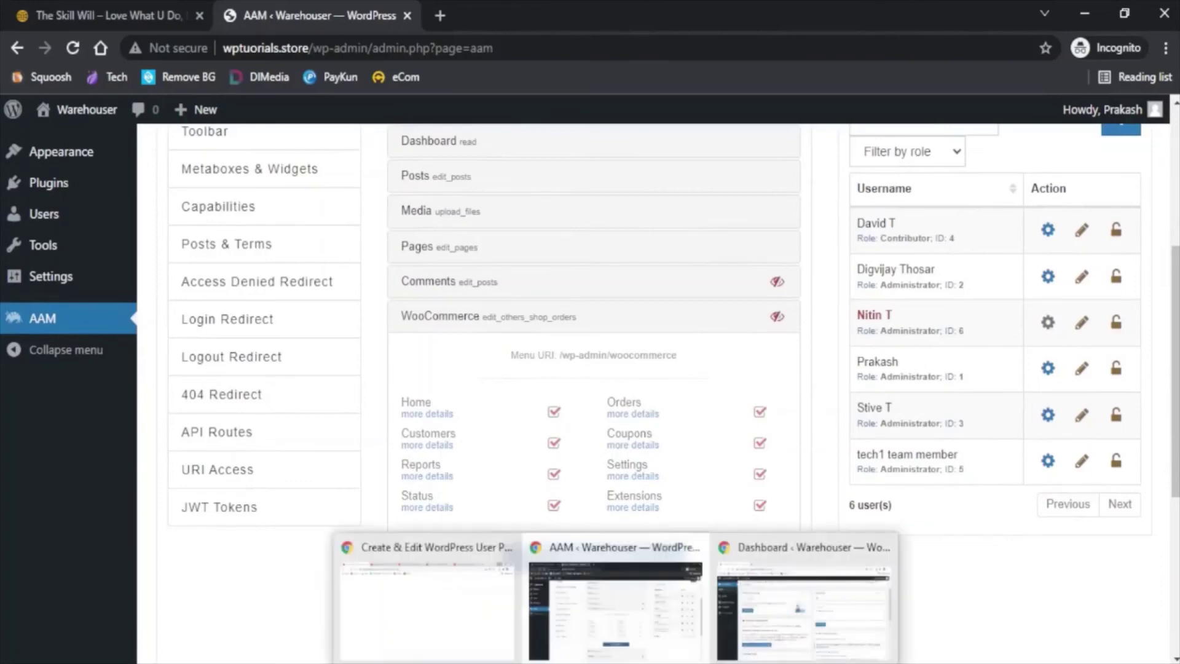
click(802, 605)
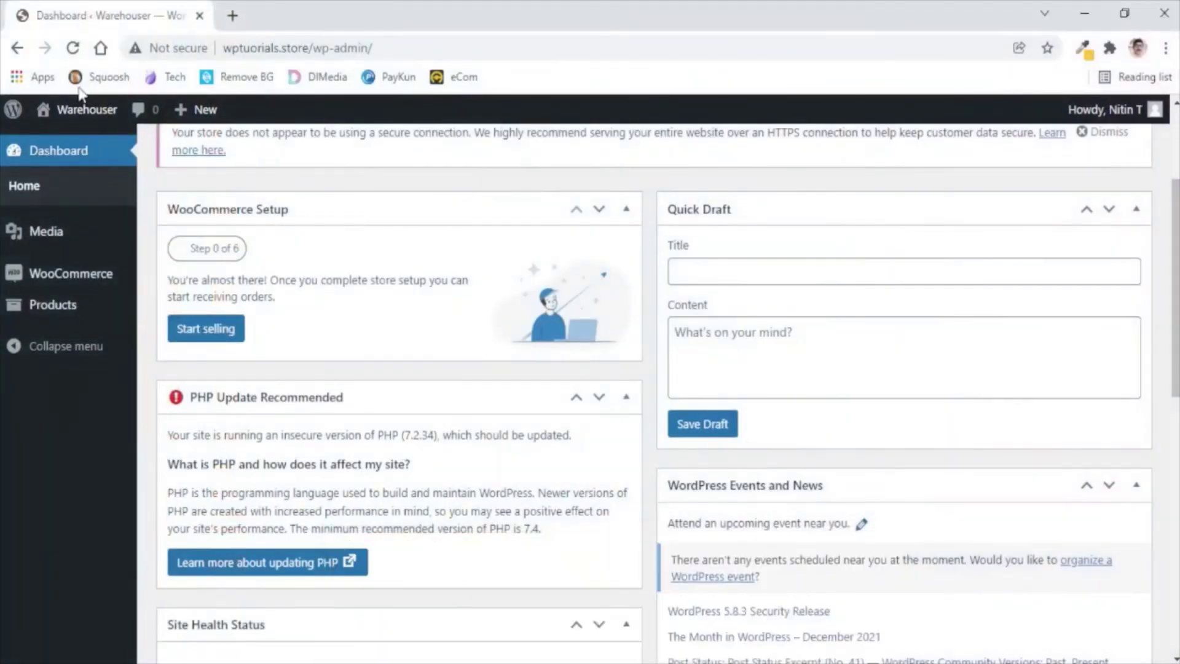
click(73, 48)
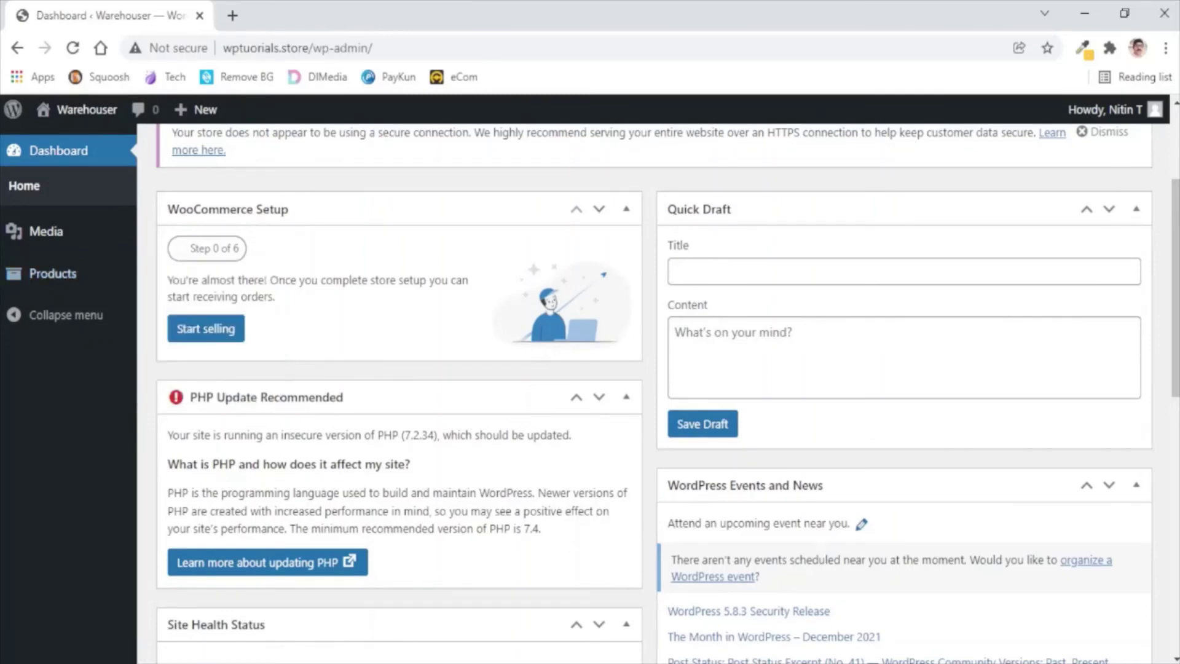
Hide the Categories and Tags submenus under Products, then return to the user's dashboard window.
mouse_move(616, 662)
click(654, 621)
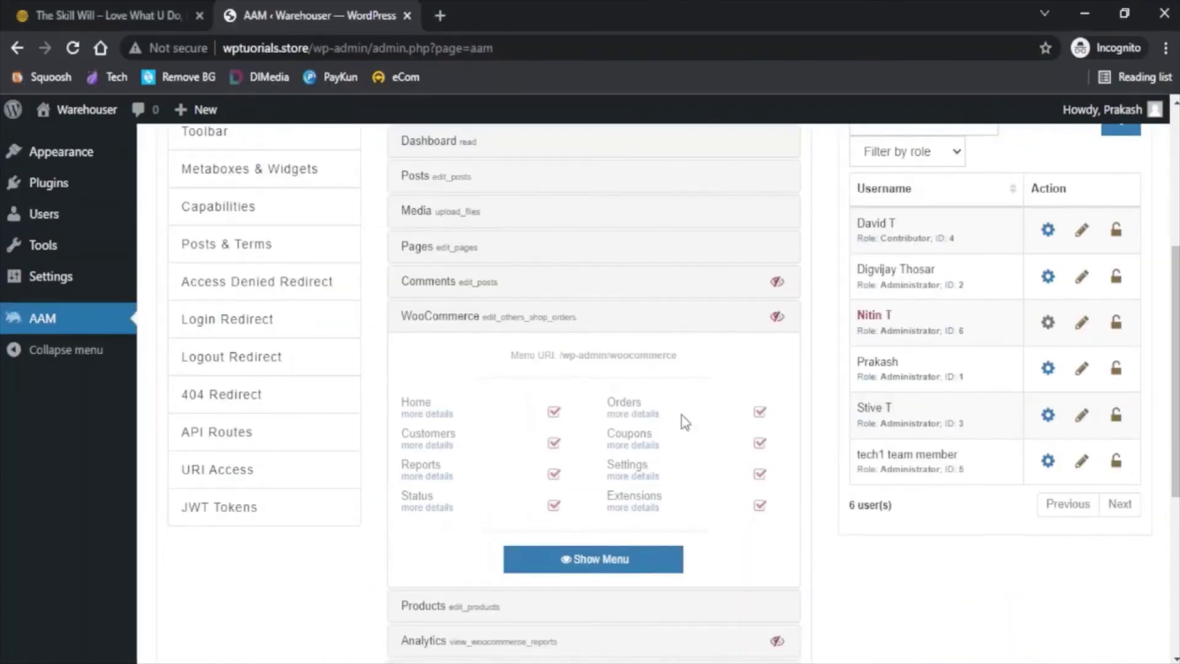
scroll(681, 415, down, 3)
click(428, 424)
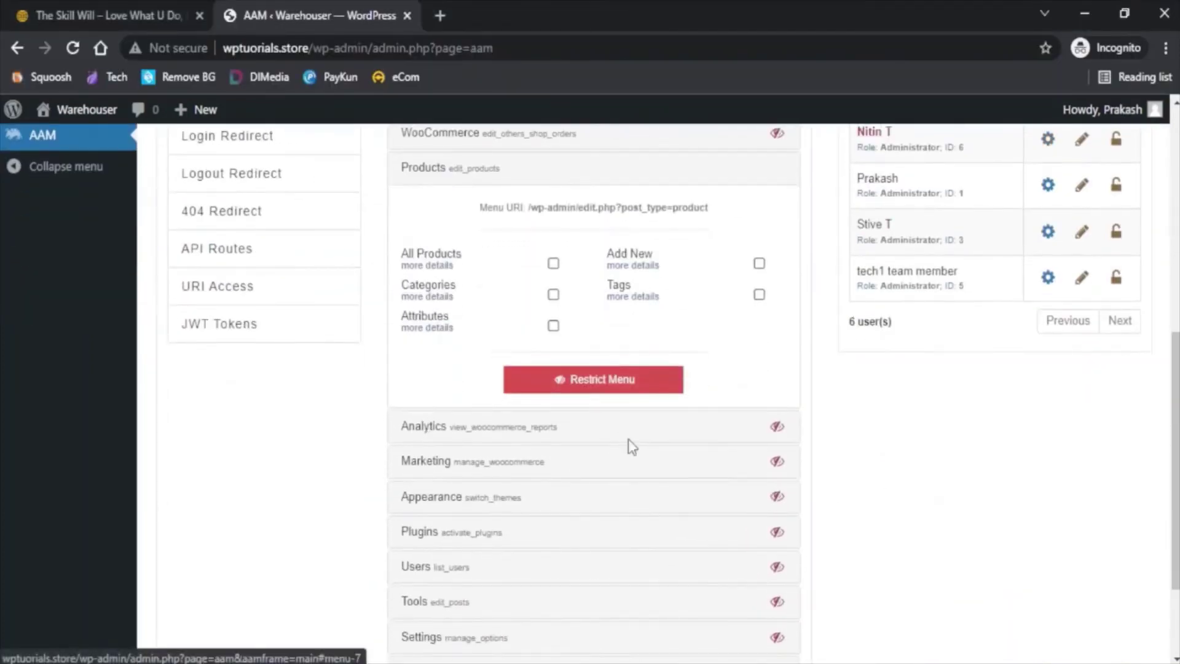
click(553, 295)
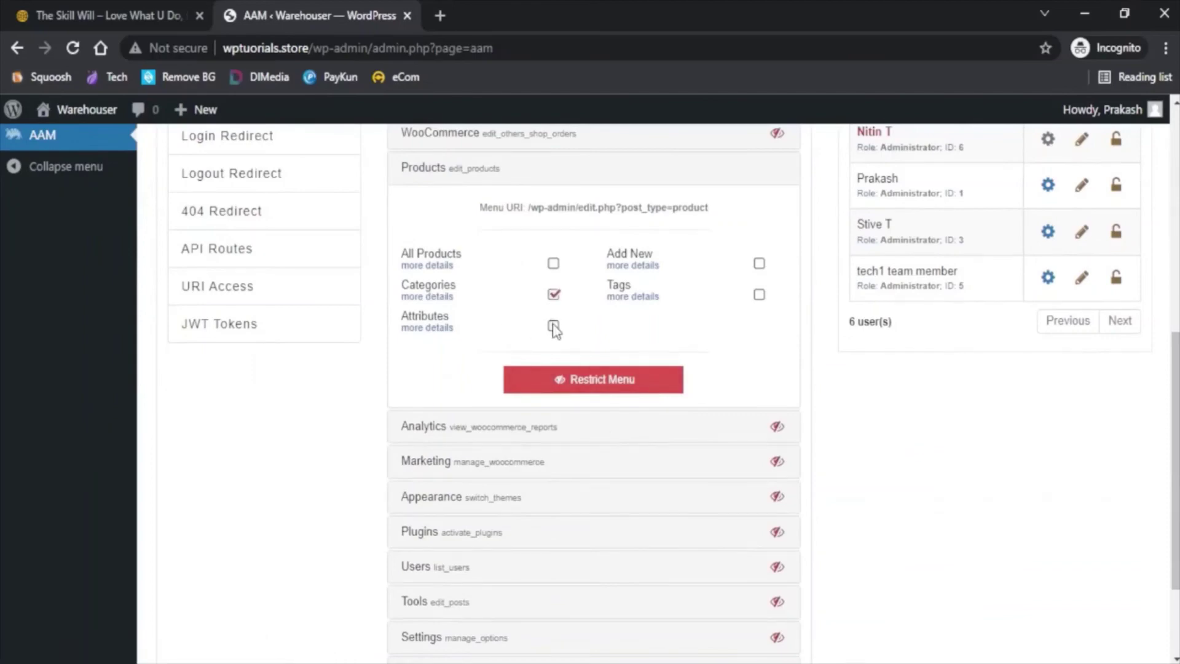
click(760, 295)
mouse_move(664, 650)
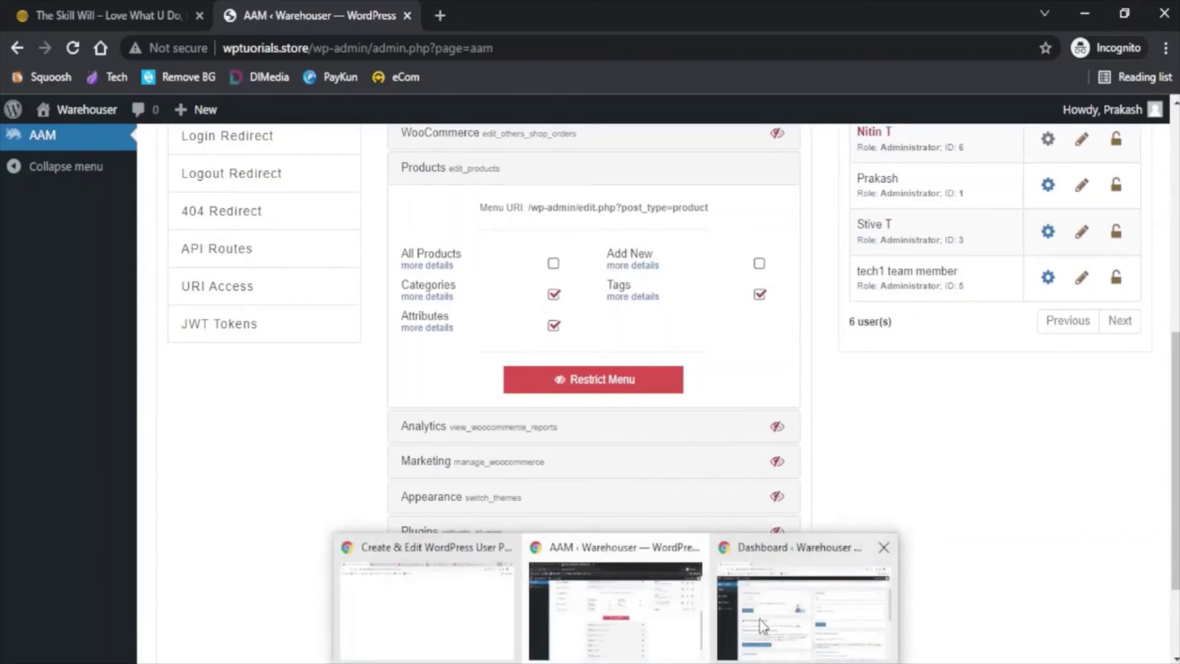
click(762, 626)
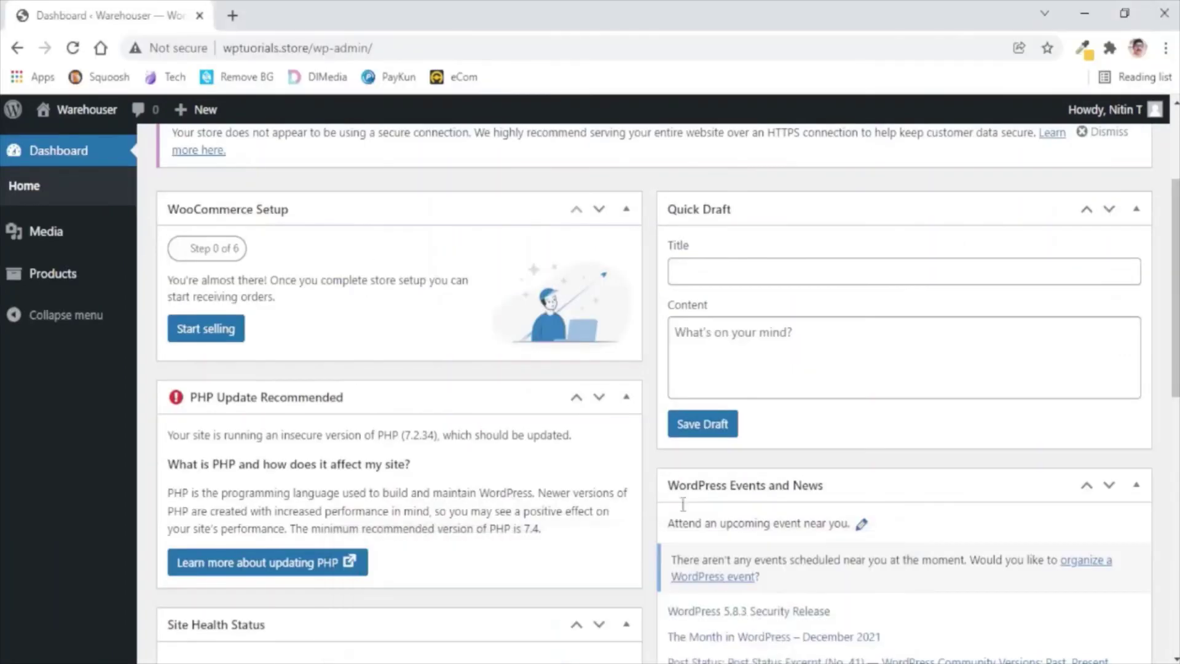
click(73, 49)
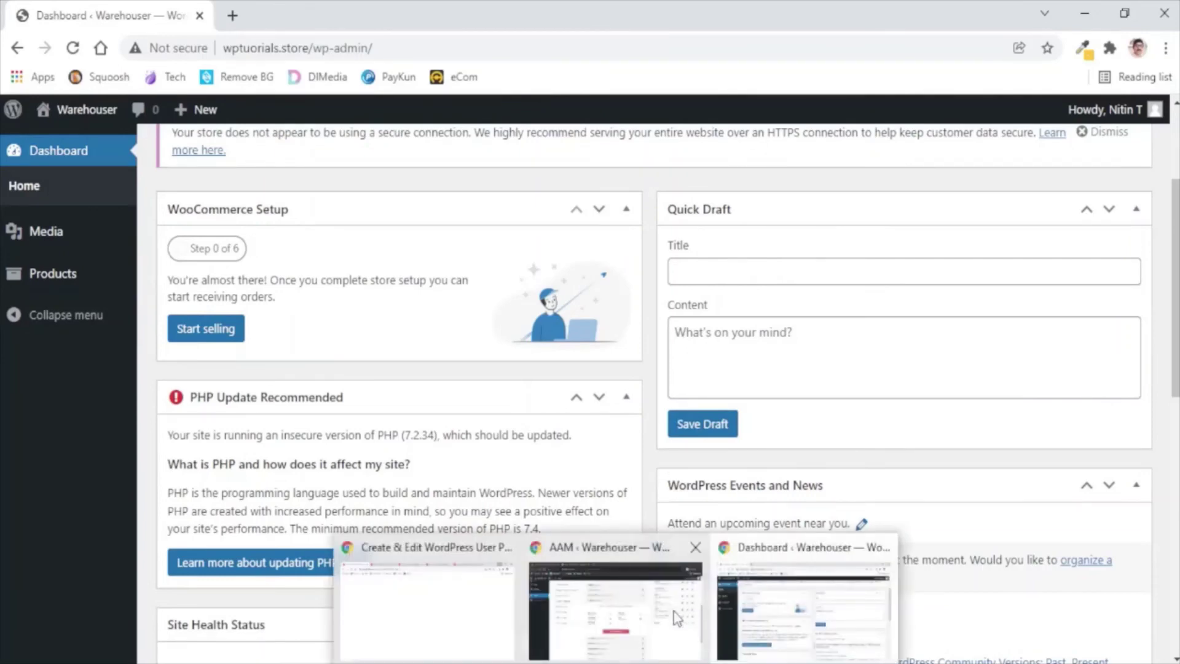
Back in AAM, expand the Posts backend menu, then show the user's Capabilities list.
click(676, 617)
scroll(671, 364, up, 3)
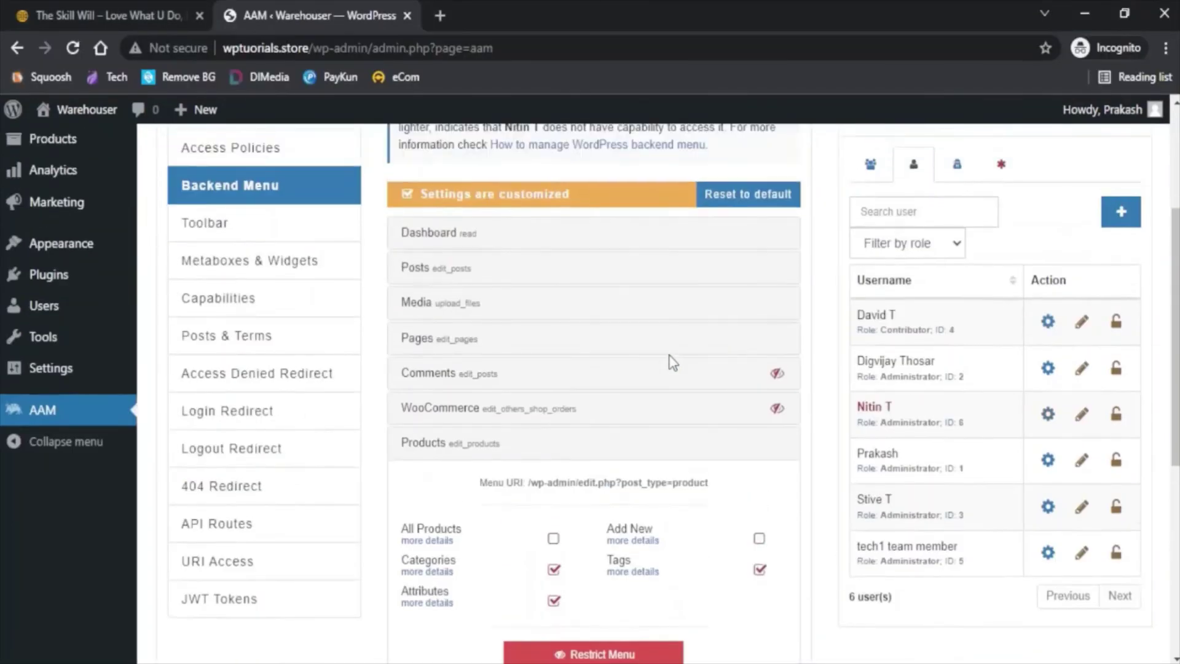
scroll(672, 362, up, 2)
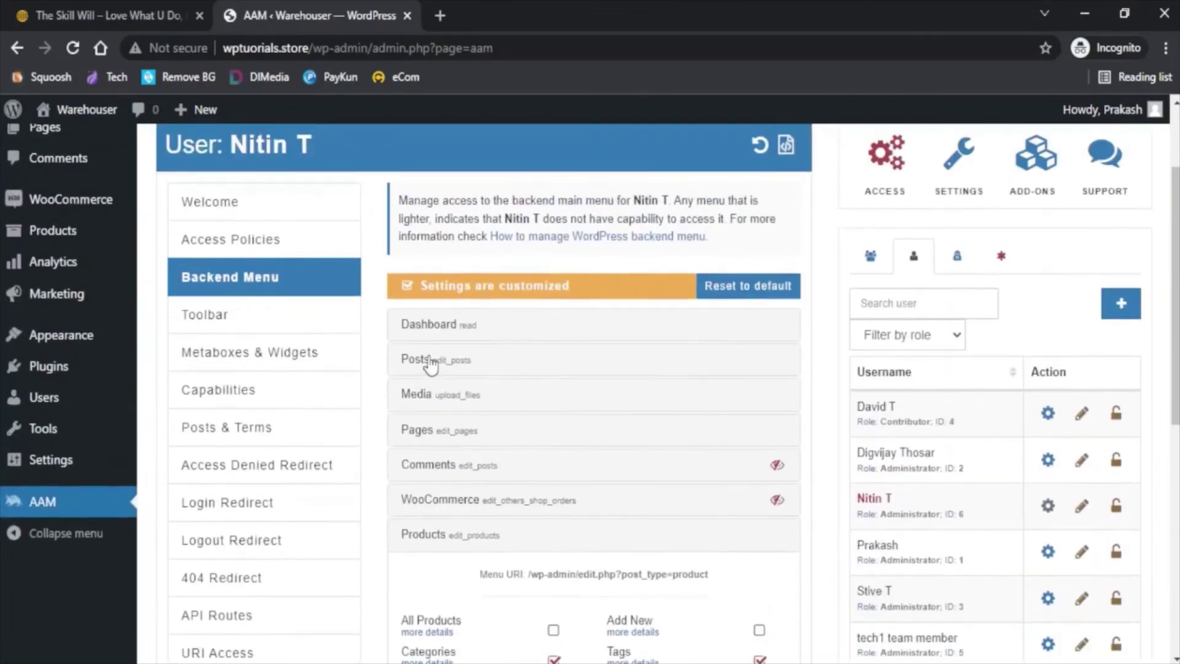
click(430, 363)
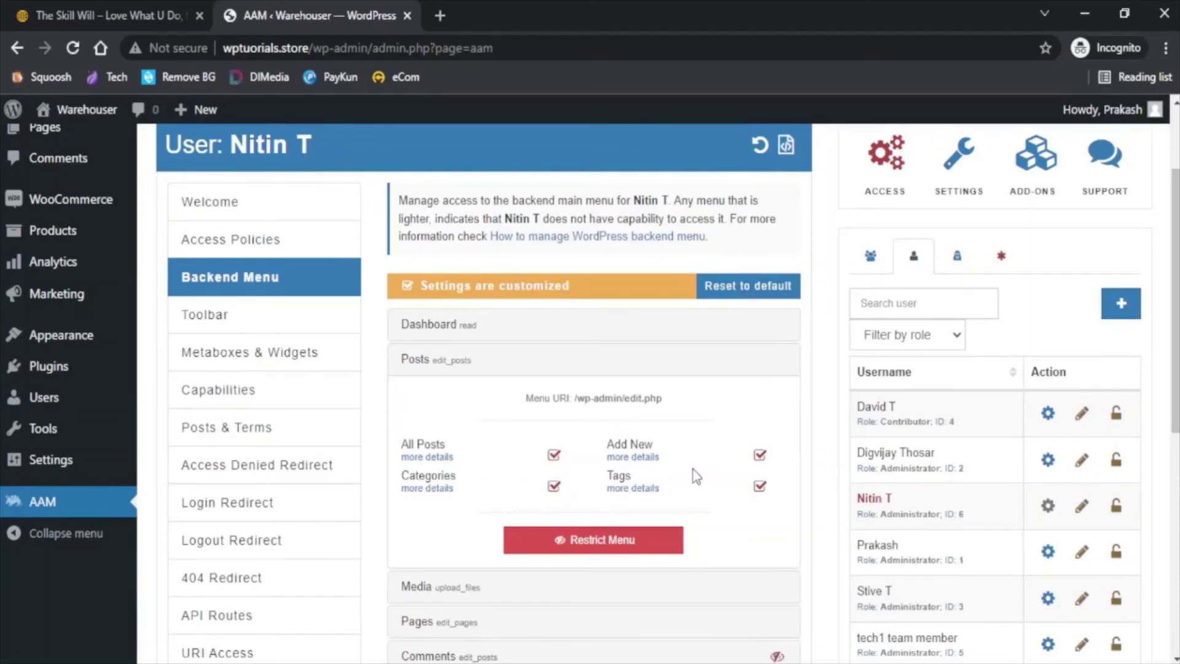
click(232, 399)
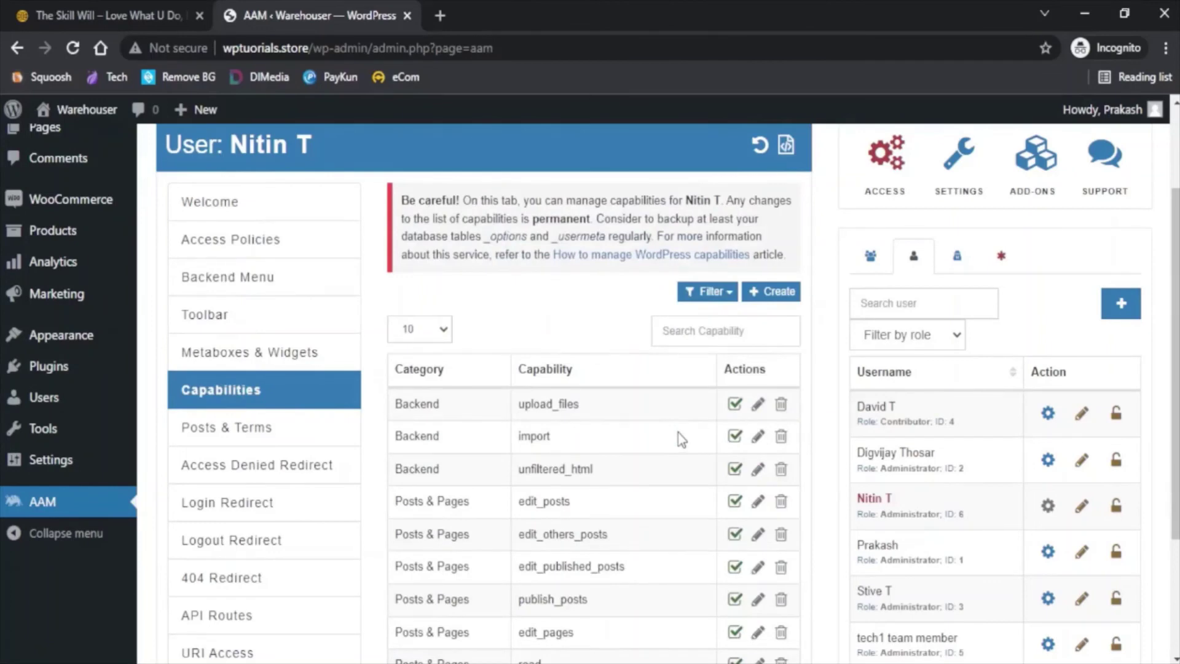
scroll(678, 433, down, 2)
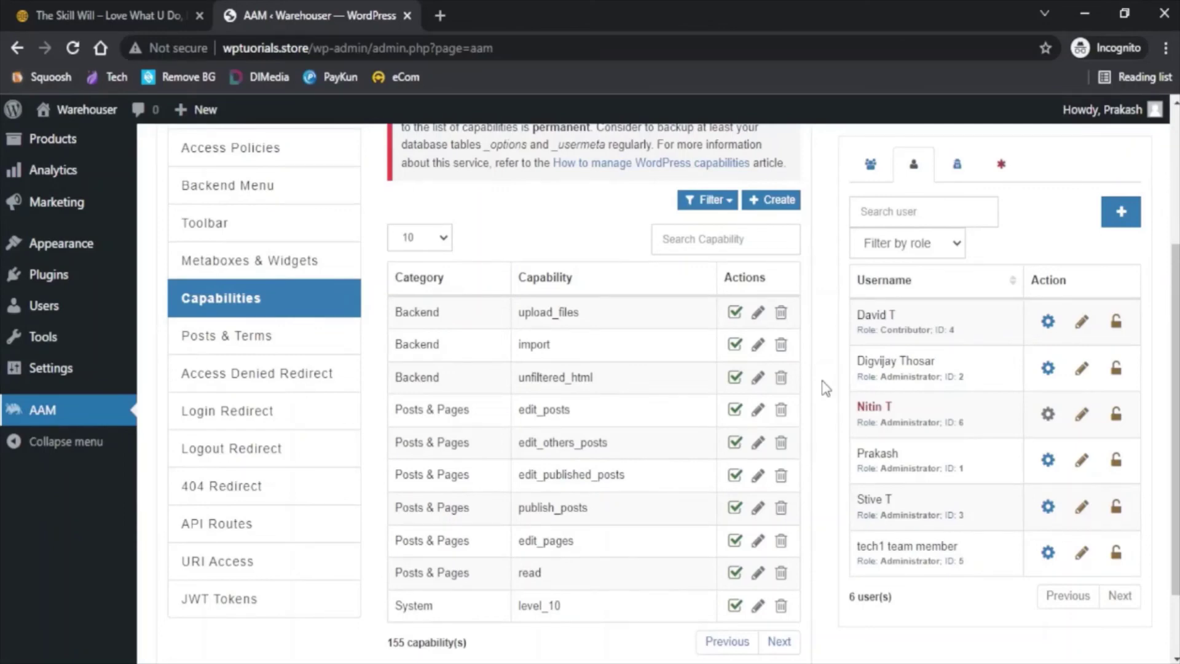
Set the user's access expiry to 18 January 2022, 04:43 PM, with Block User Account afterwards.
click(1082, 417)
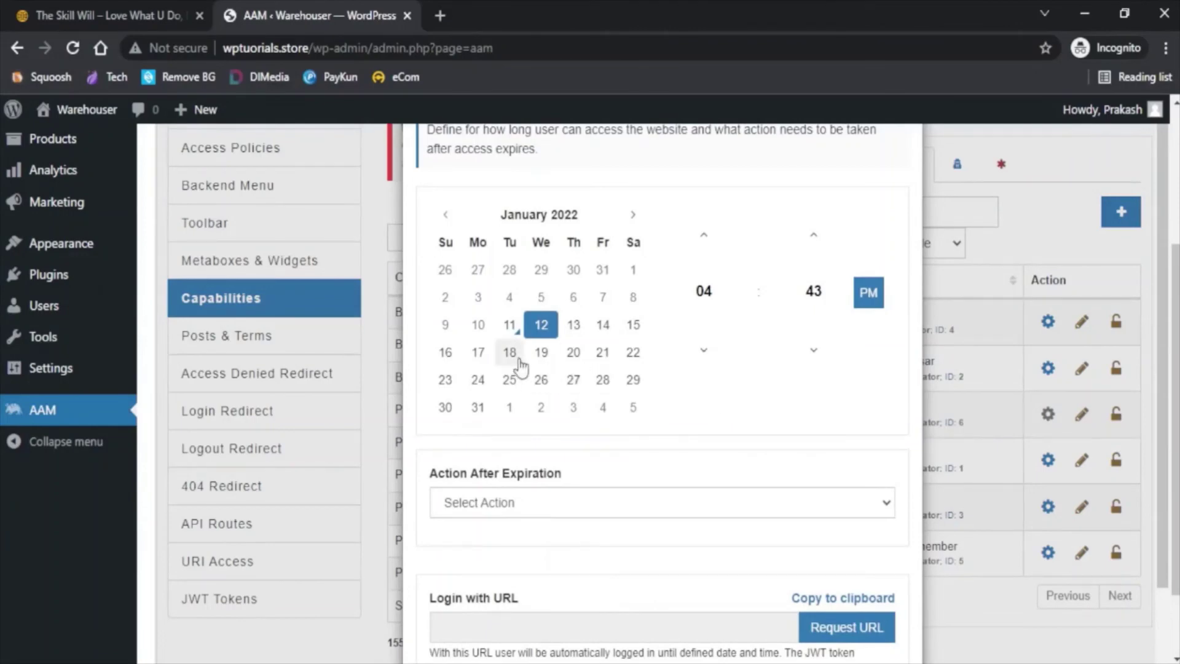
click(510, 353)
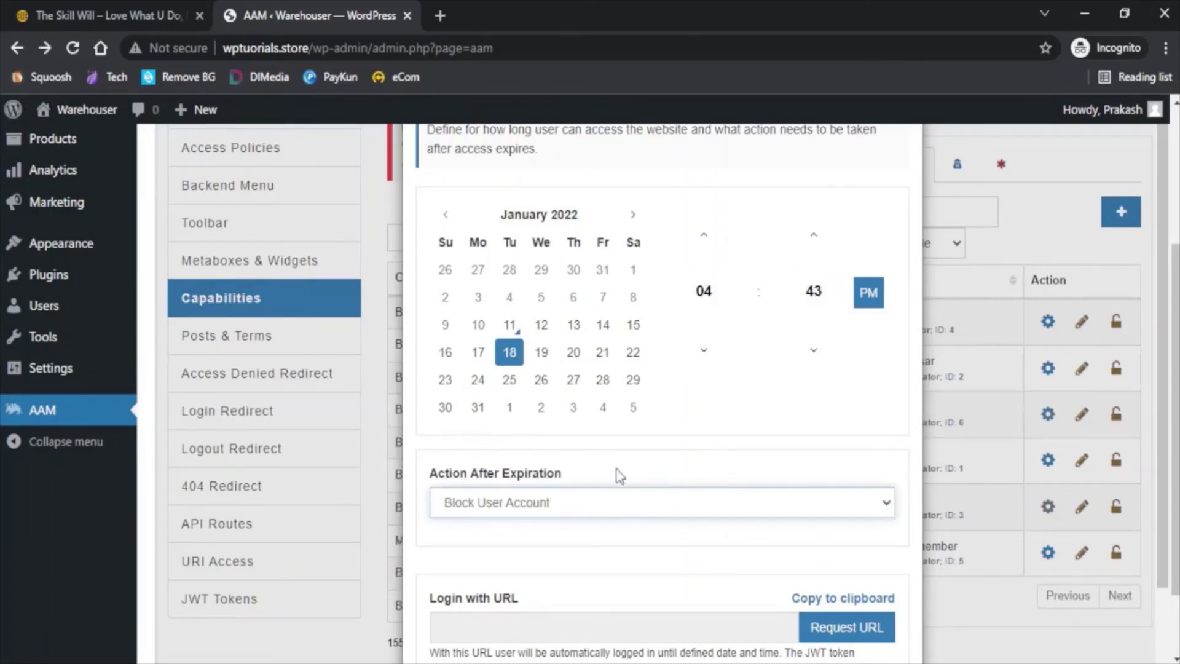
click(586, 509)
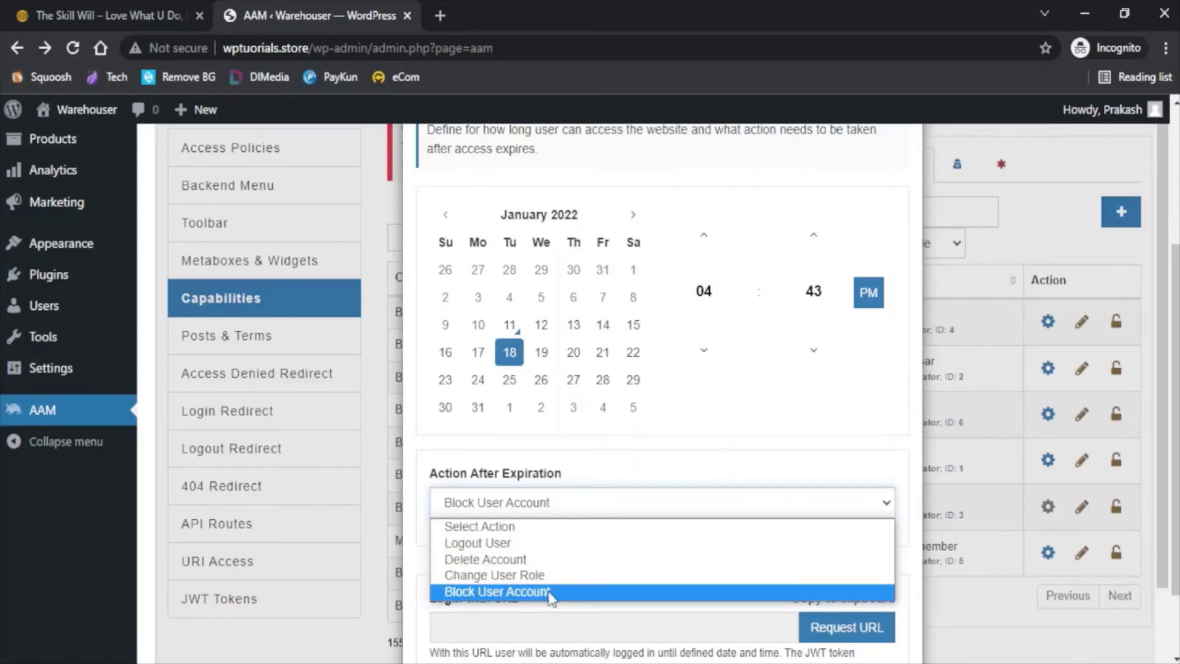
Keep Block User Account, generate a login URL for the user, and save the expiration settings.
click(549, 591)
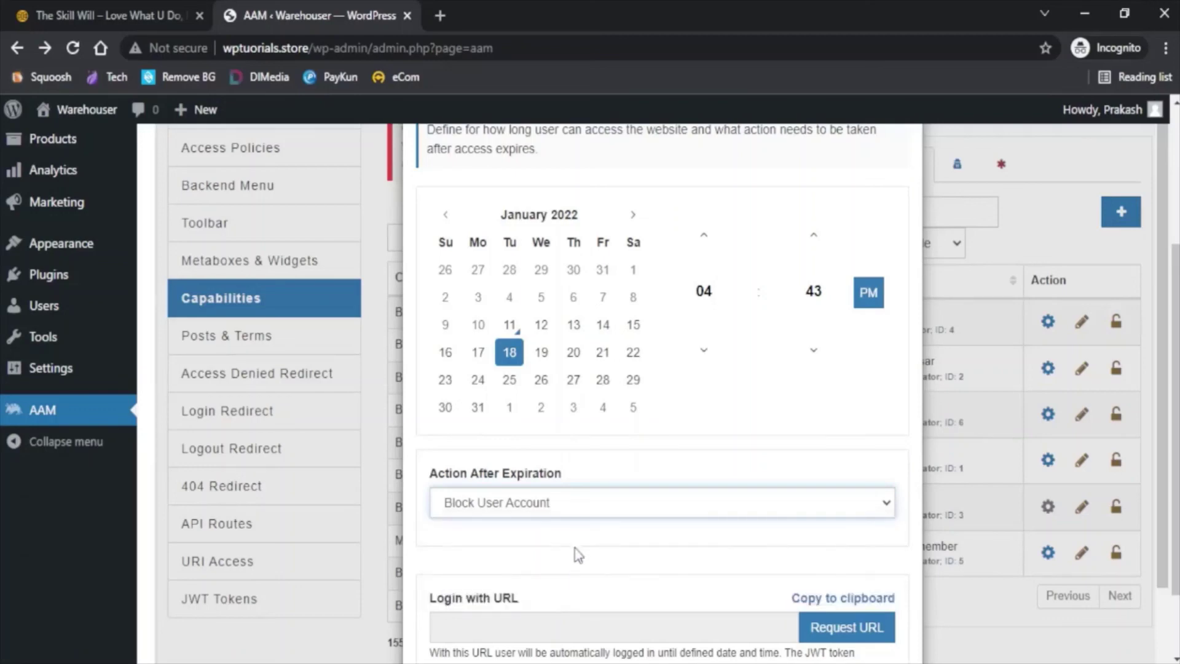
scroll(605, 519, down, 1)
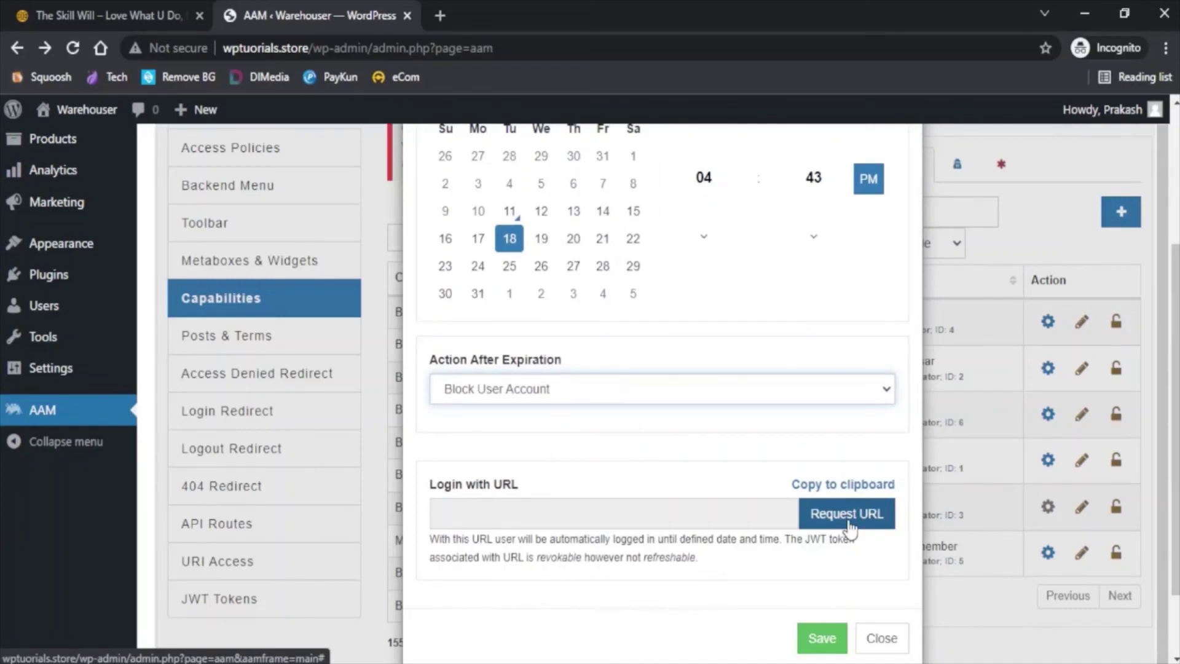
click(848, 522)
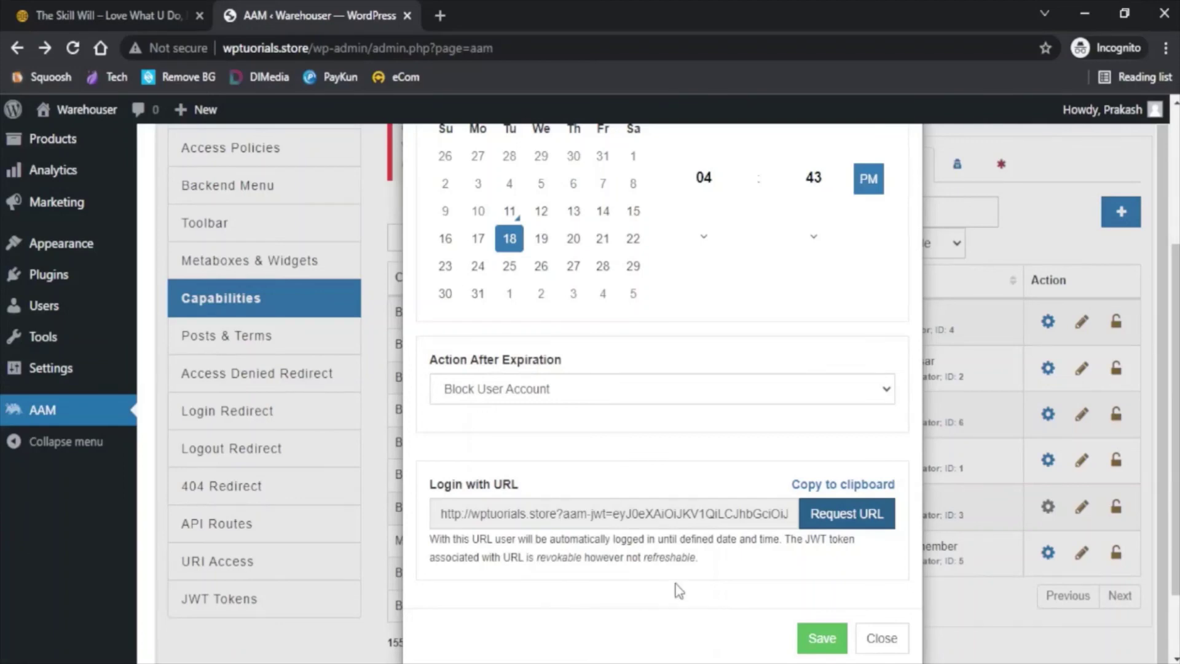
scroll(676, 590, down, 2)
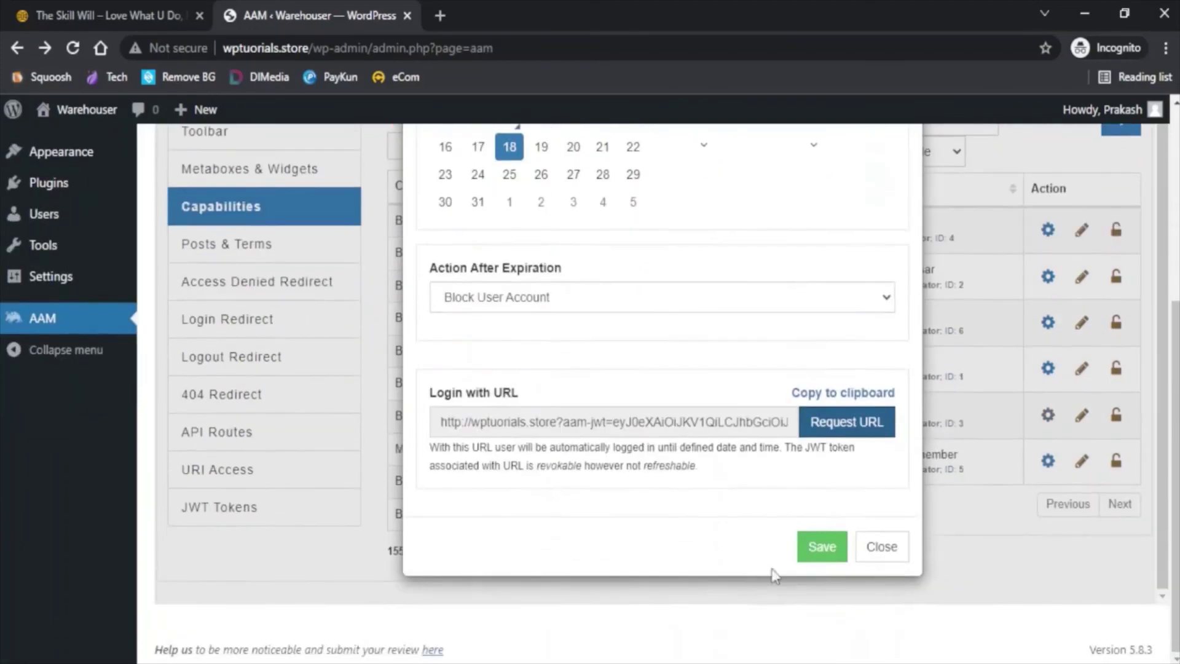
click(822, 548)
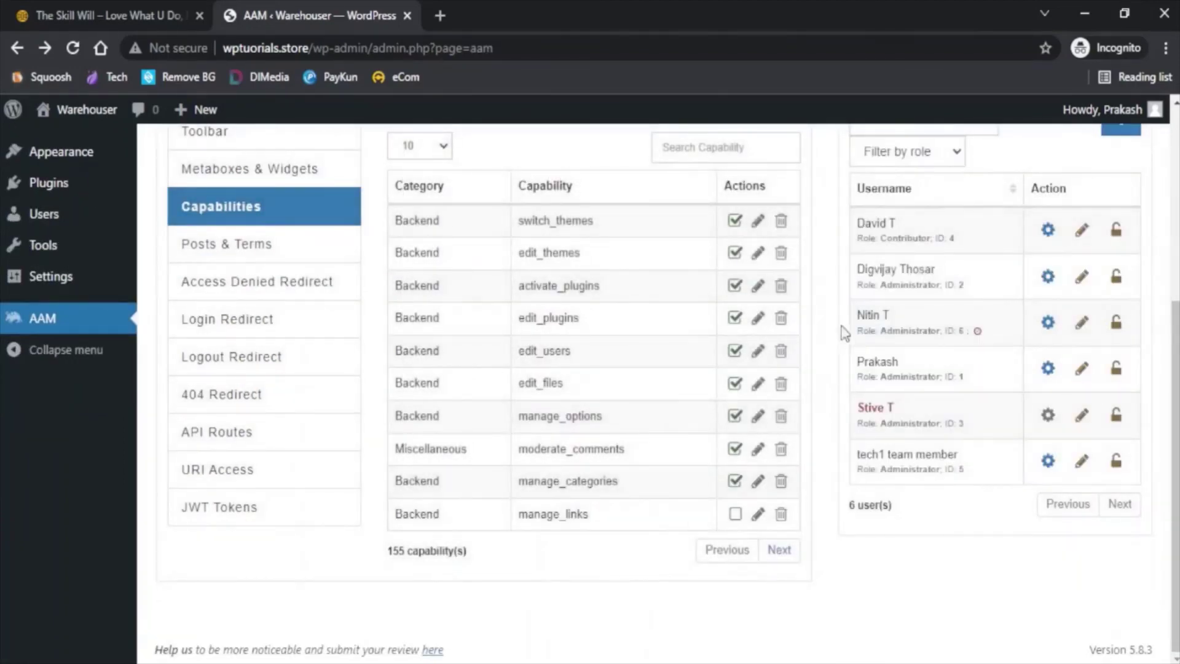
Reopen the user's expiration settings to verify them, then switch to The Skill Will website tab.
click(1082, 324)
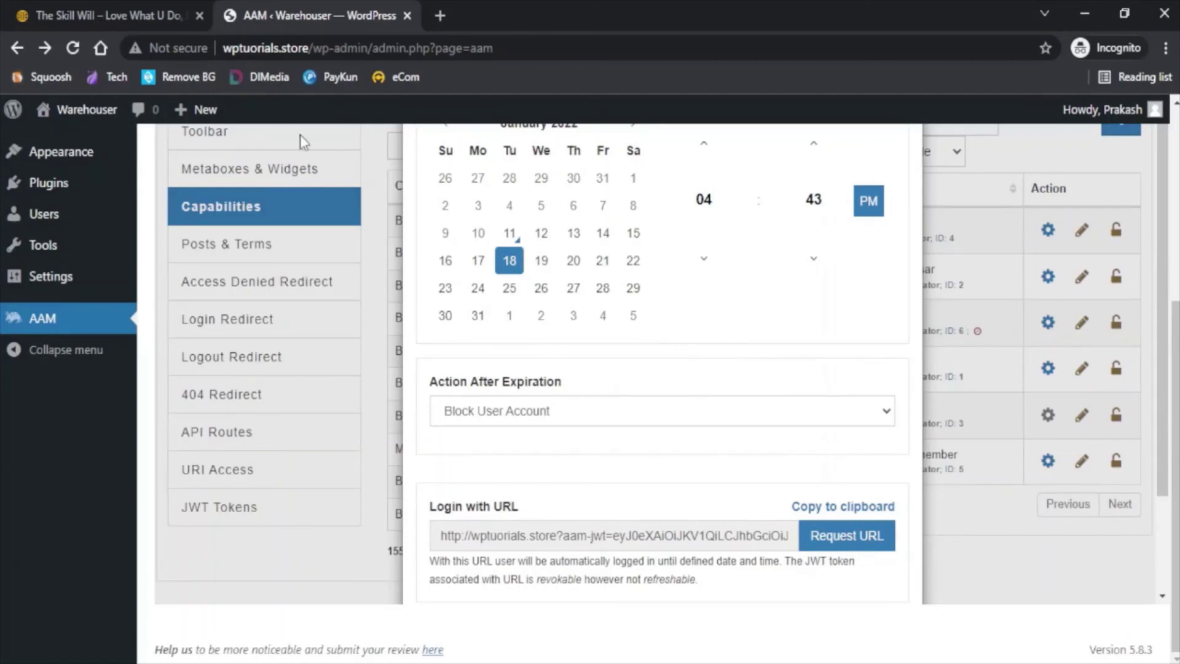
click(95, 10)
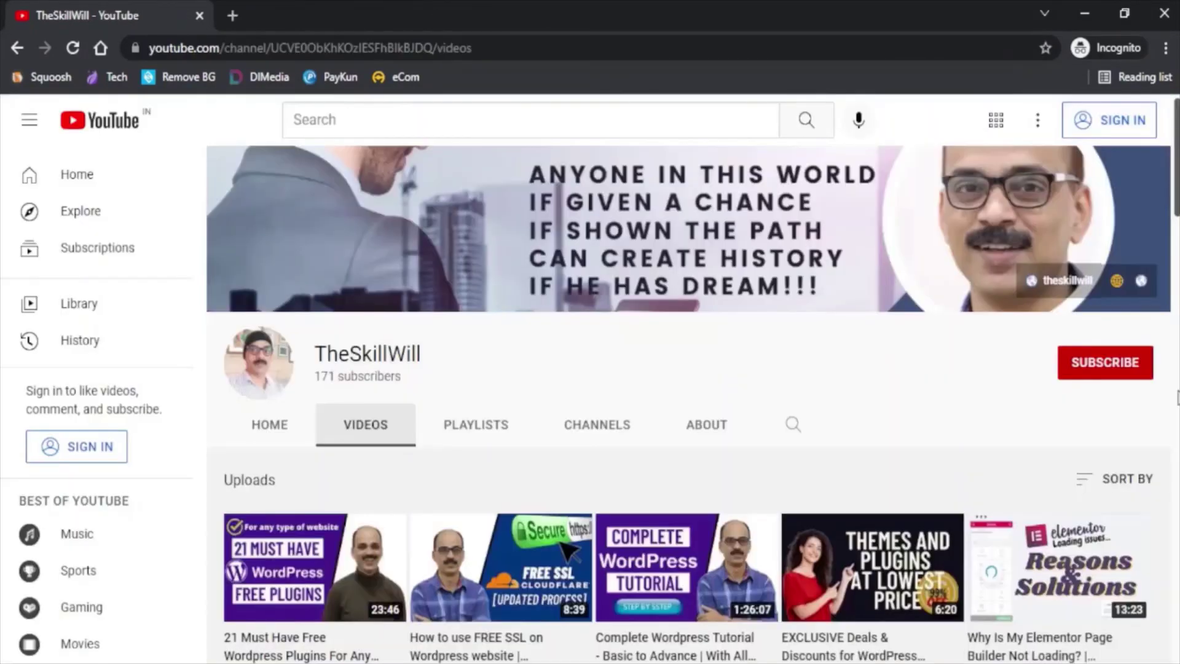
Scroll down through TheSkillWill channel's uploaded WordPress and WooCommerce tutorial videos.
scroll(570, 277, down, 3)
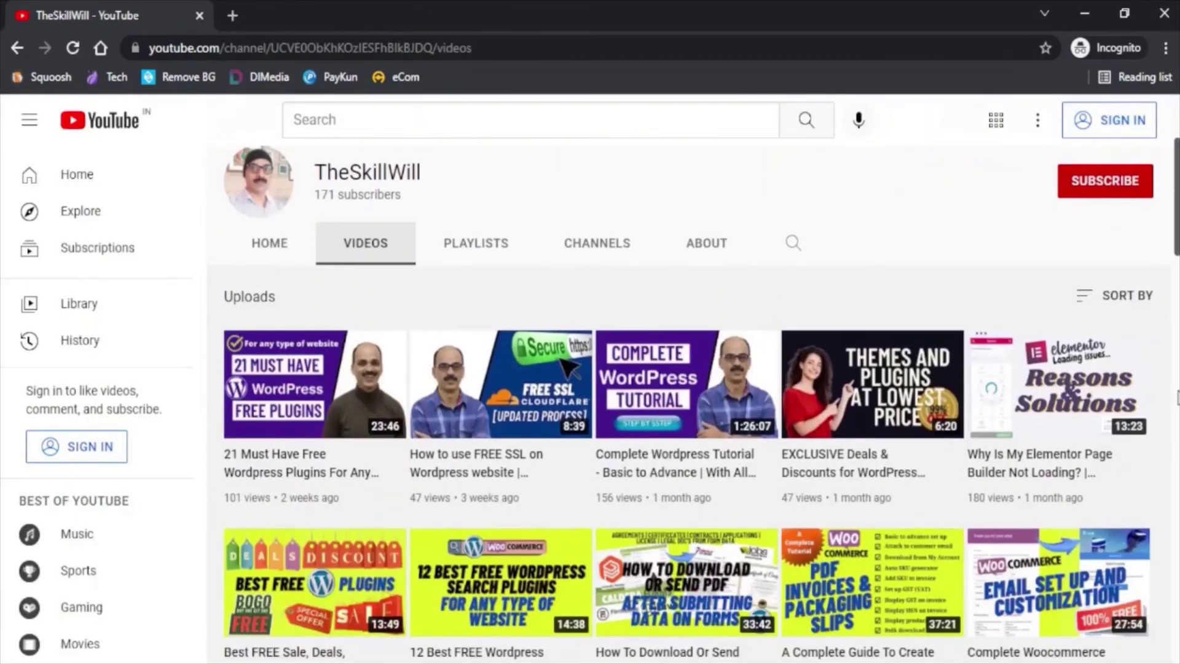
scroll(689, 424, down, 5)
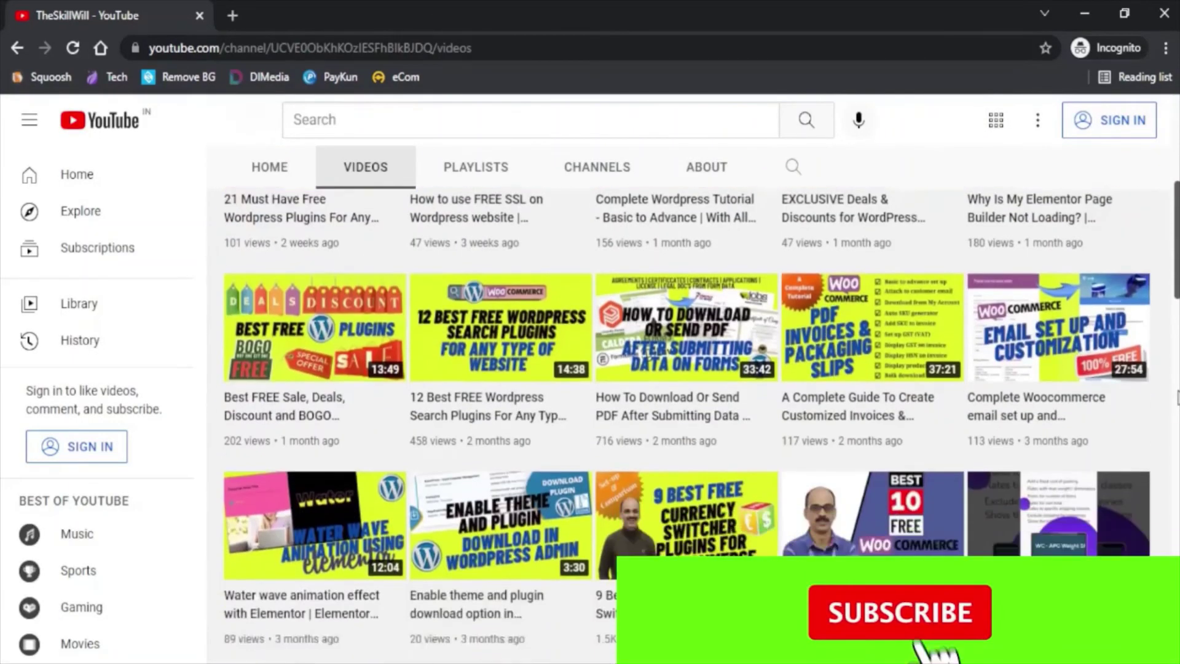
scroll(689, 424, down, 5)
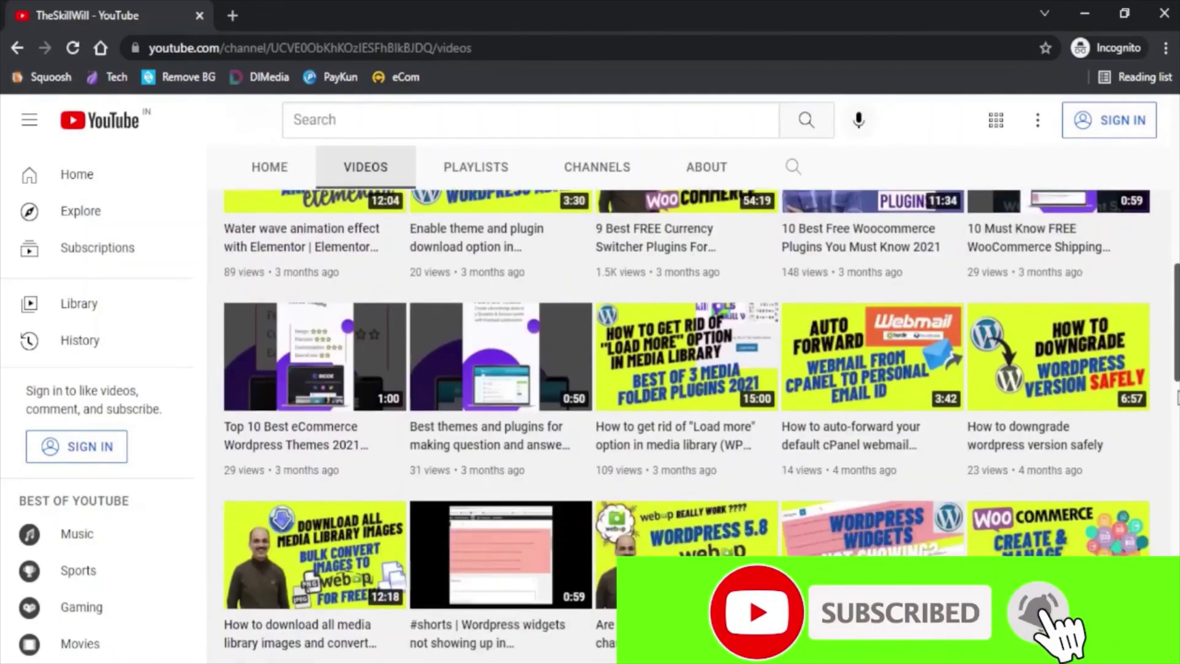
scroll(688, 424, down, 4)
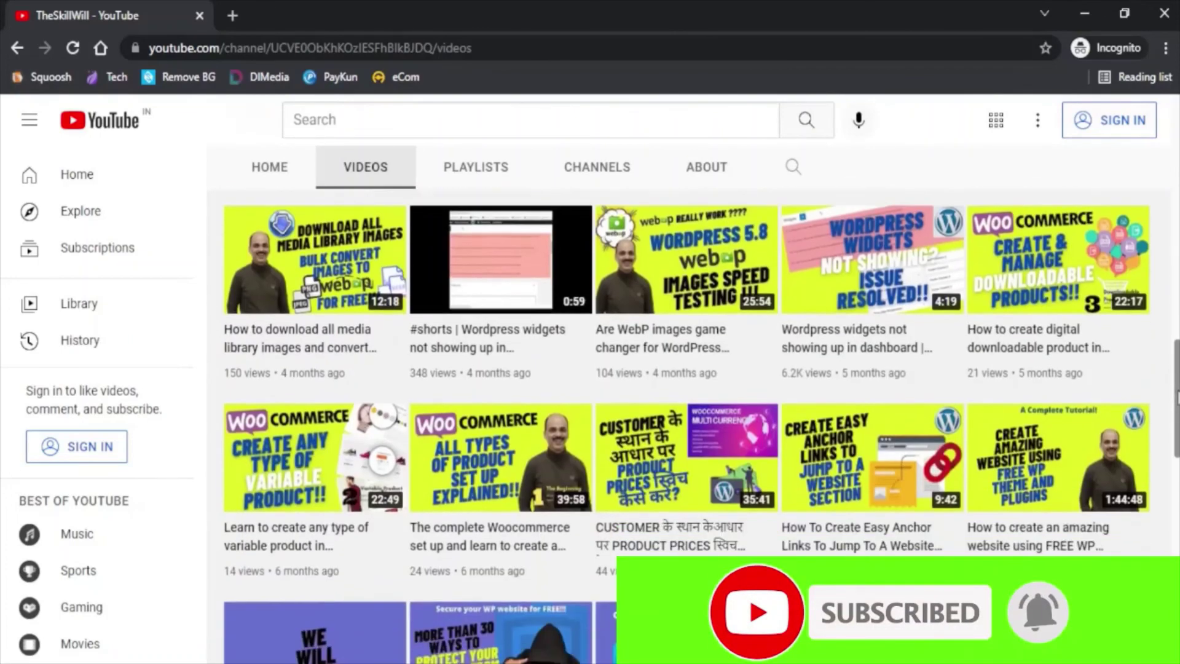
scroll(688, 424, down, 4)
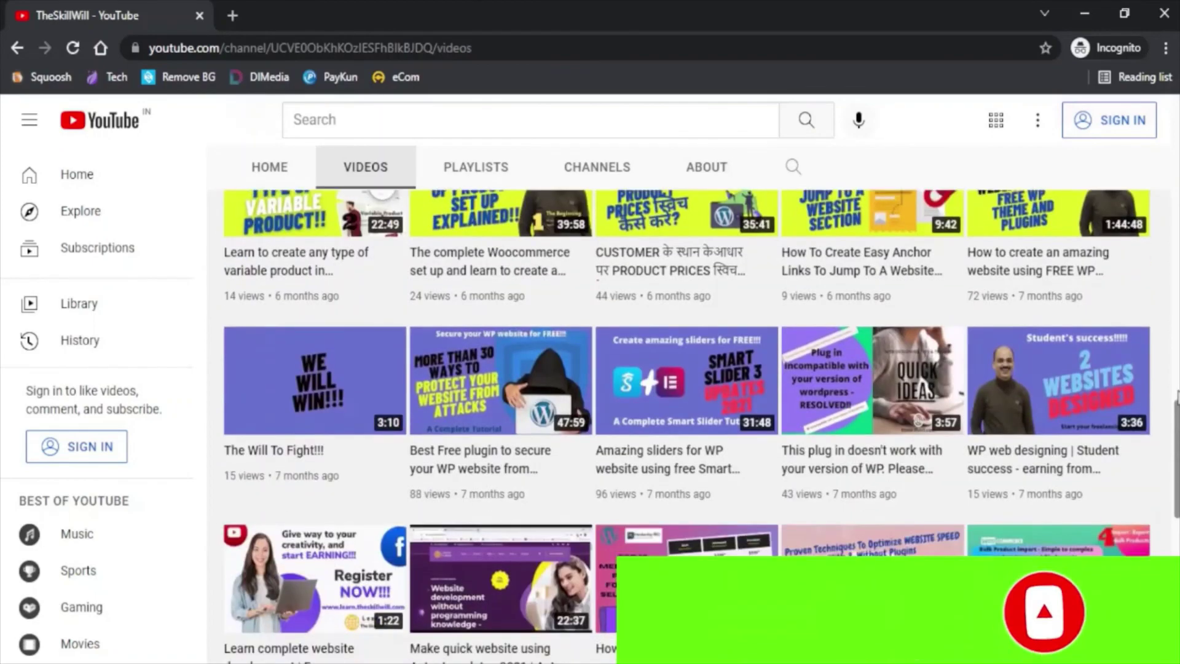
scroll(688, 424, down, 5)
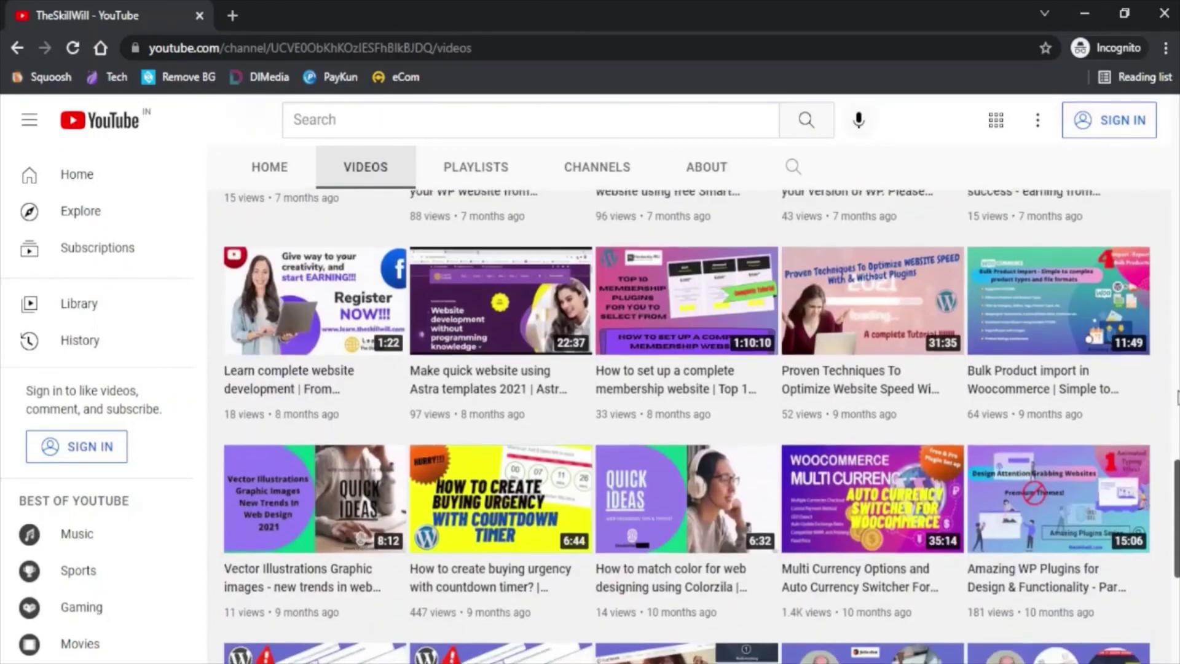